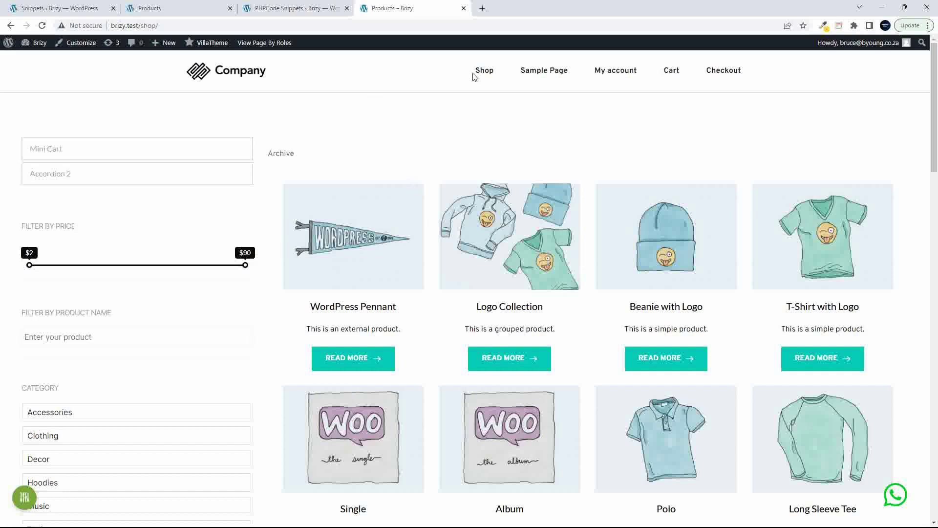
# Scroll through the full unfiltered shop product listing.
pyautogui.moveTo(473, 73)
pyautogui.scroll(-3, 368, 268)
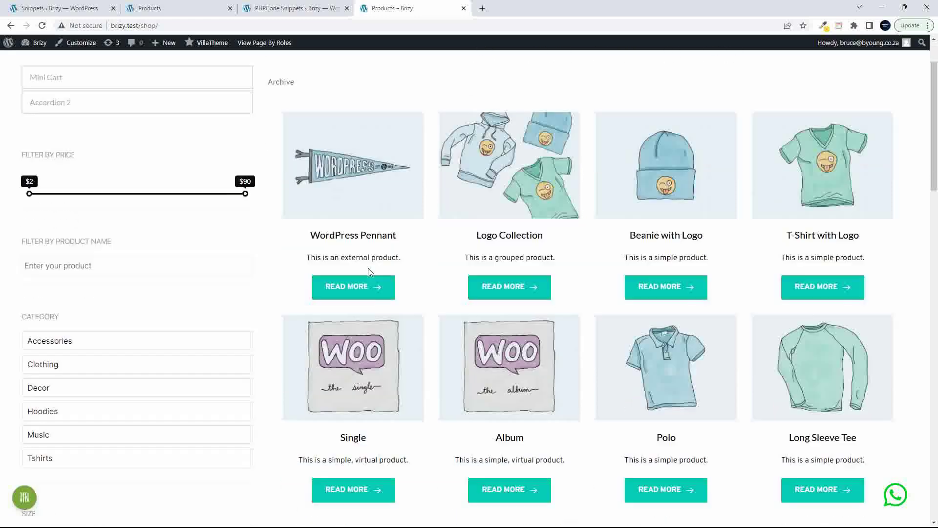
pyautogui.scroll(-9, 371, 271)
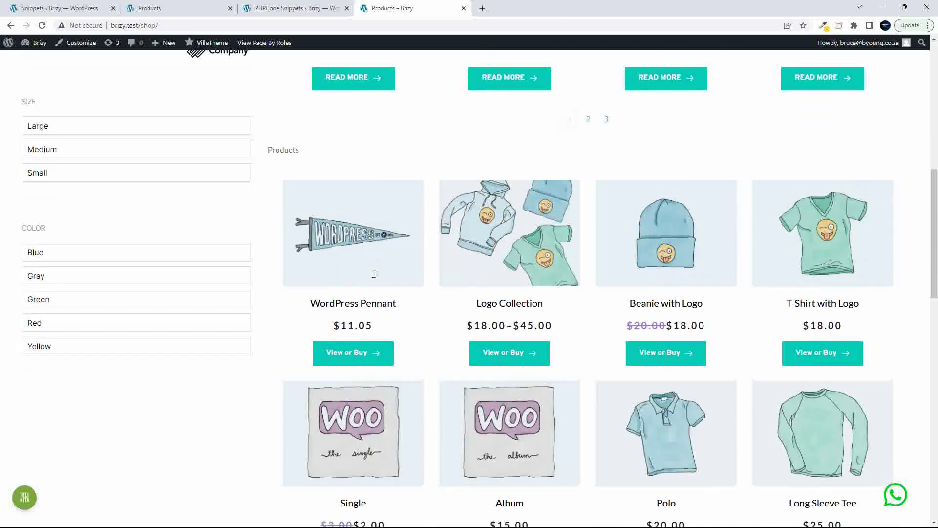
pyautogui.scroll(-9, 430, 336)
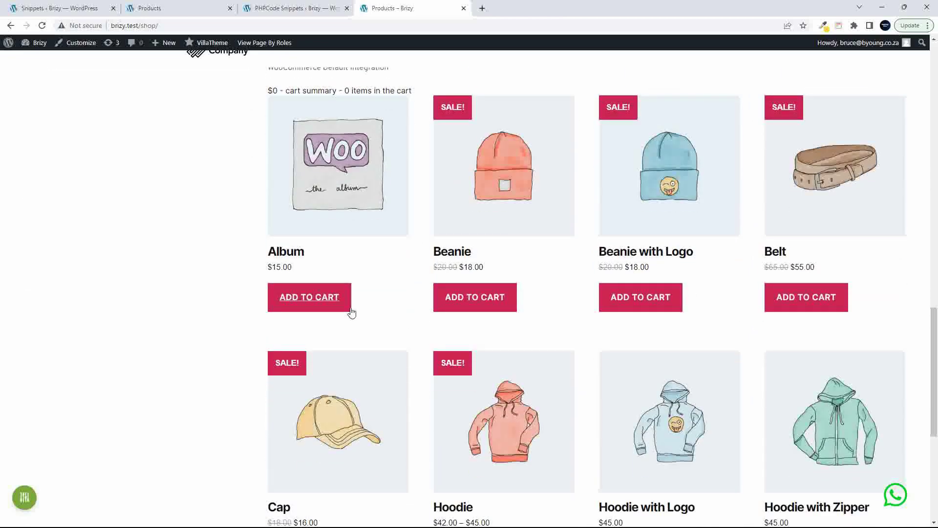
pyautogui.scroll(-1, 352, 312)
pyautogui.scroll(-1, 412, 347)
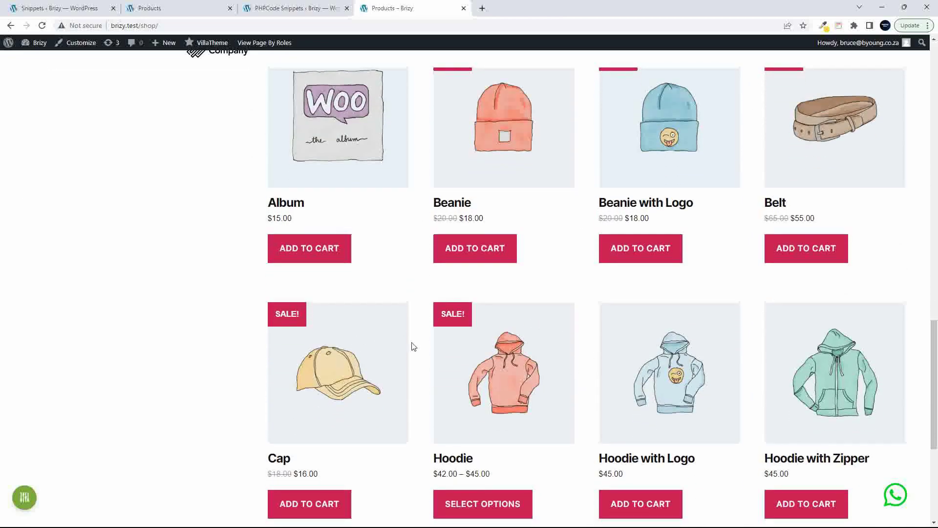
pyautogui.scroll(-3, 398, 351)
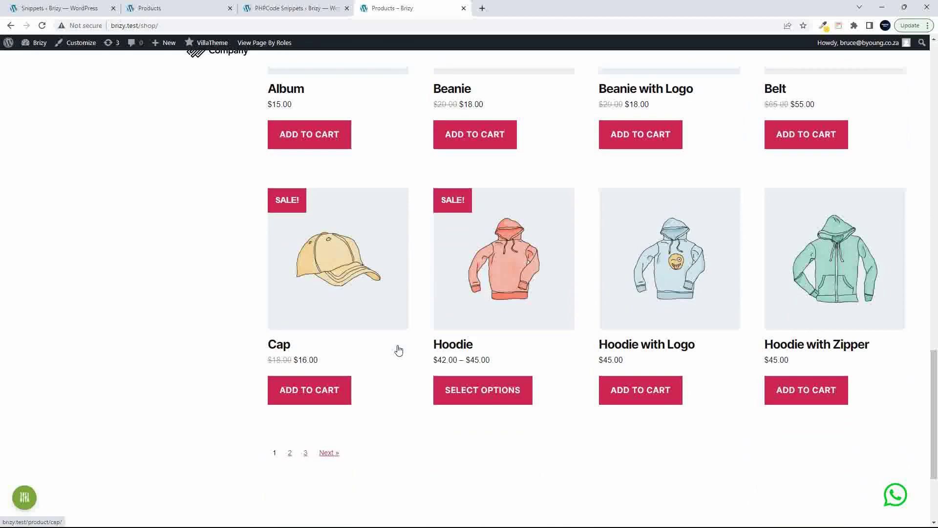
pyautogui.scroll(20, 398, 351)
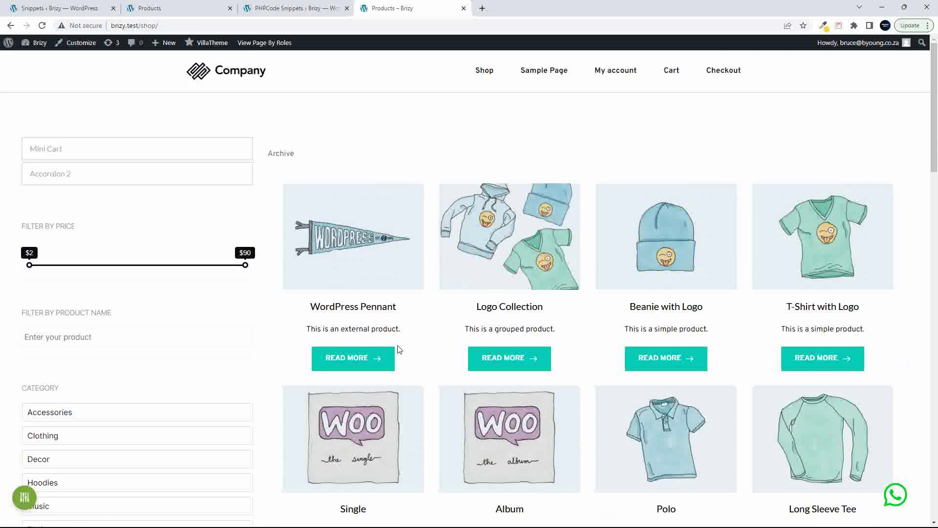
pyautogui.scroll(-2, 397, 345)
pyautogui.scroll(-3, 366, 318)
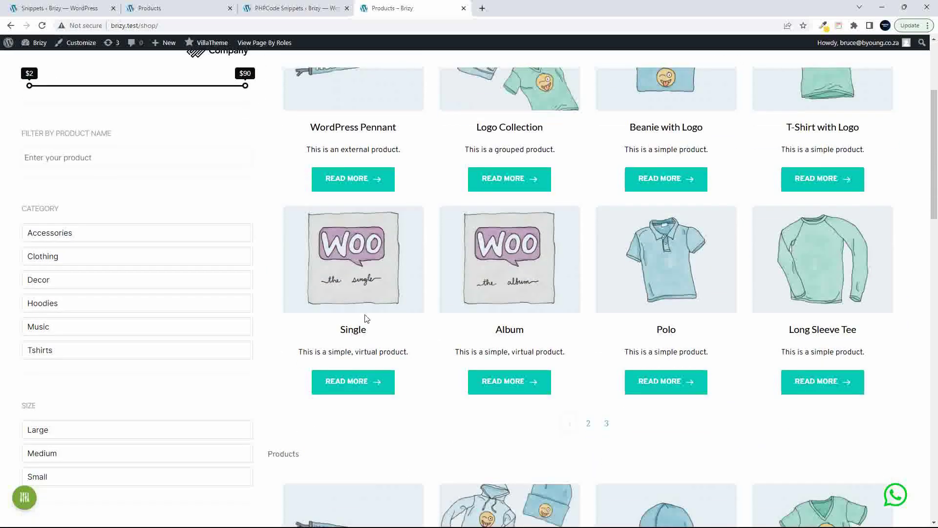
pyautogui.scroll(-8, 399, 385)
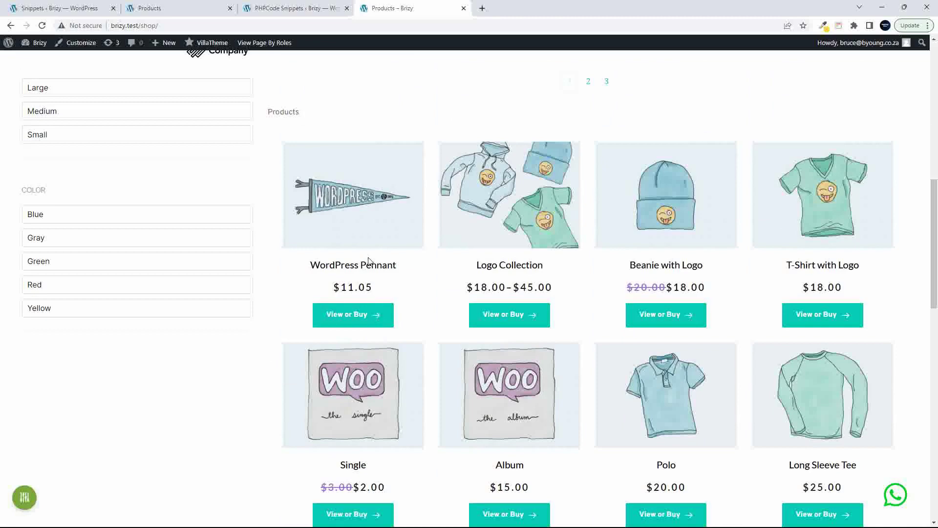
pyautogui.scroll(-2, 361, 316)
pyautogui.scroll(-6, 368, 321)
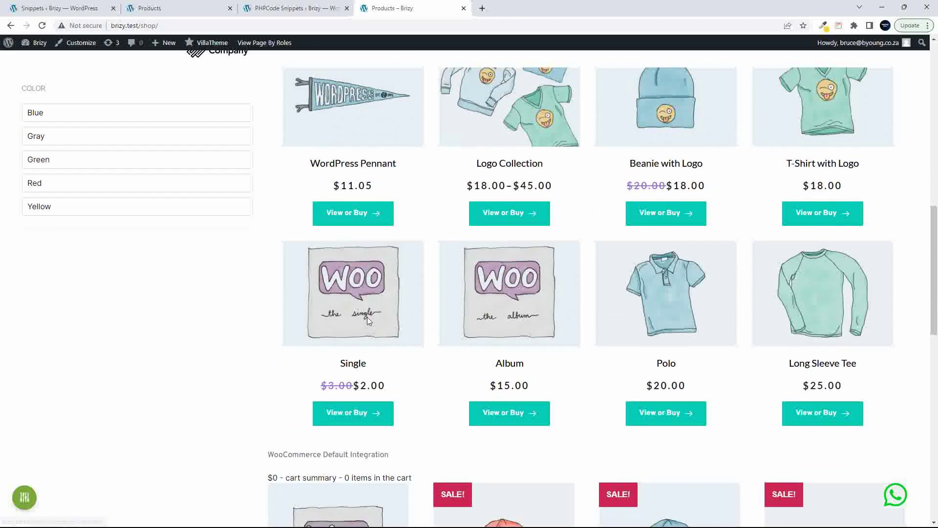
pyautogui.scroll(-2, 368, 321)
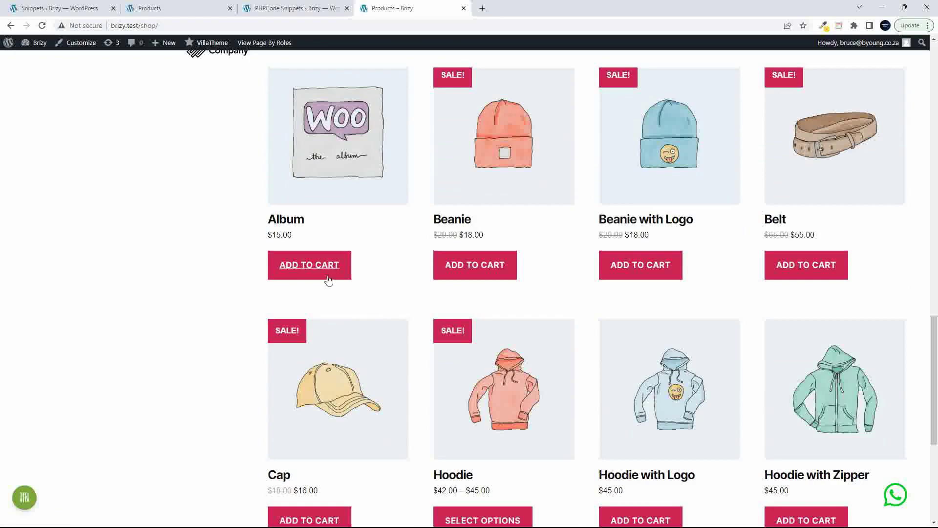
pyautogui.scroll(-1, 423, 360)
pyautogui.scroll(15, 423, 360)
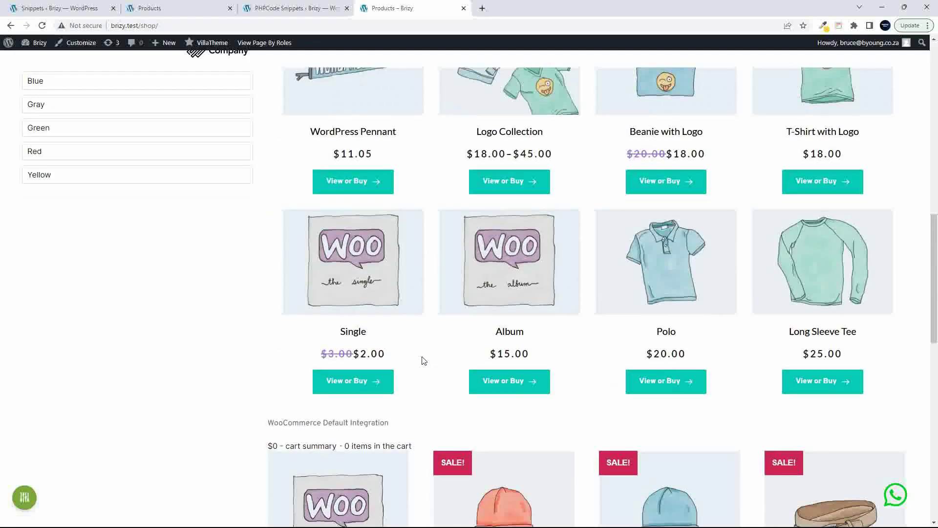
pyautogui.scroll(1, 423, 360)
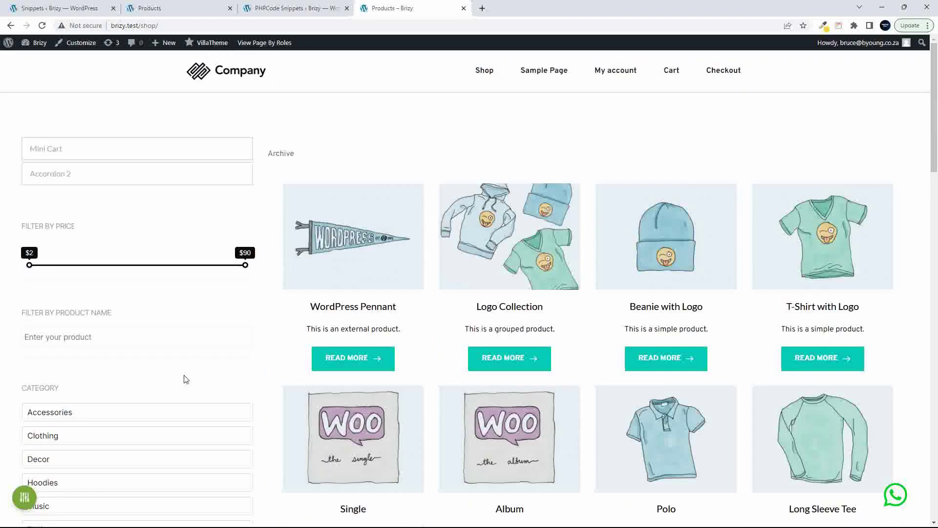
pyautogui.scroll(-10, 185, 379)
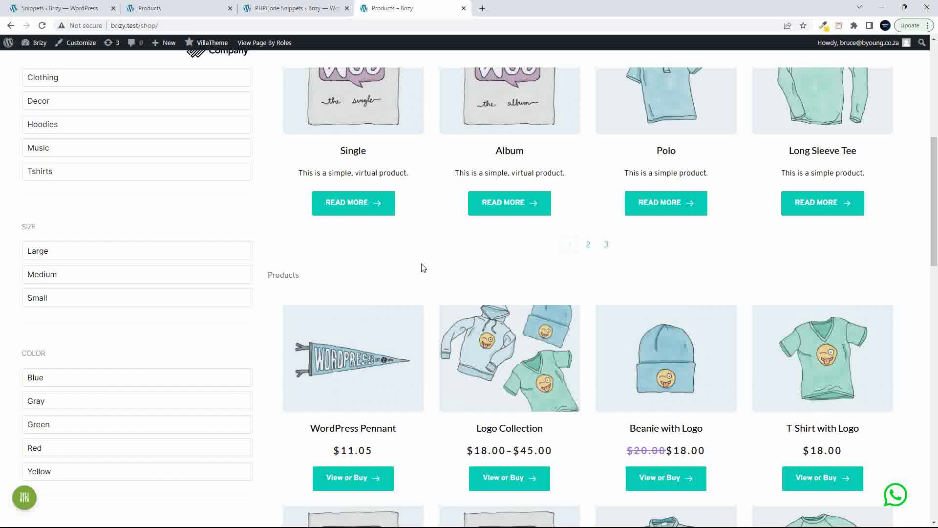
pyautogui.scroll(5, 442, 333)
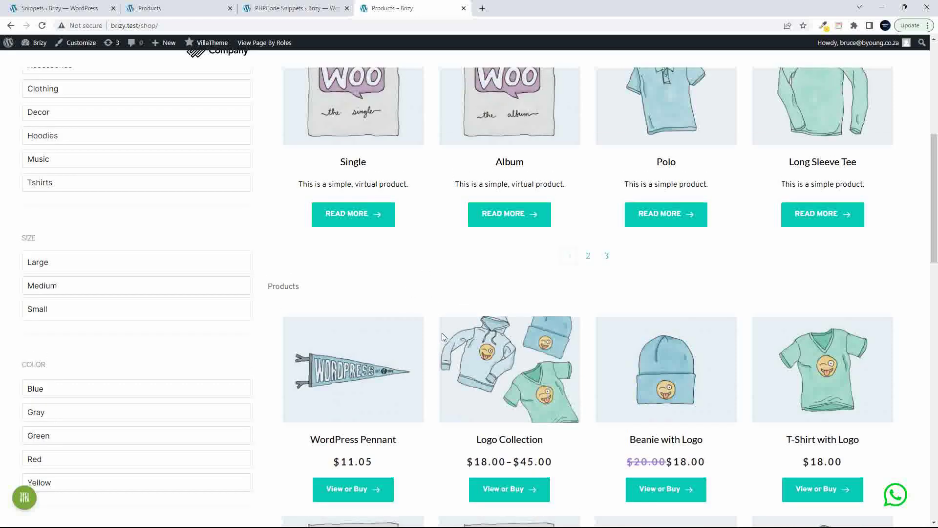
pyautogui.scroll(3, 442, 334)
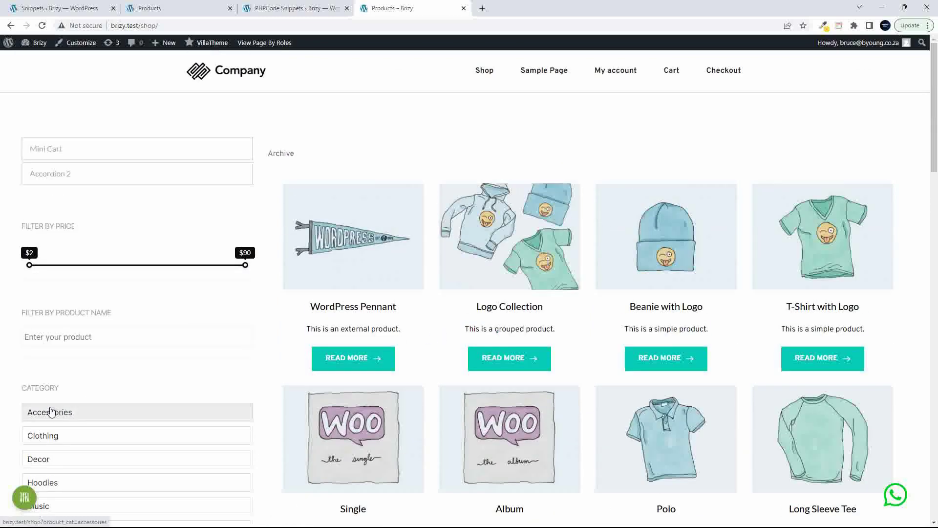
pyautogui.scroll(-3, 98, 412)
# Filter the shop by the Decor category and confirm only the WordPress Pennant is listed.
pyautogui.click(46, 330)
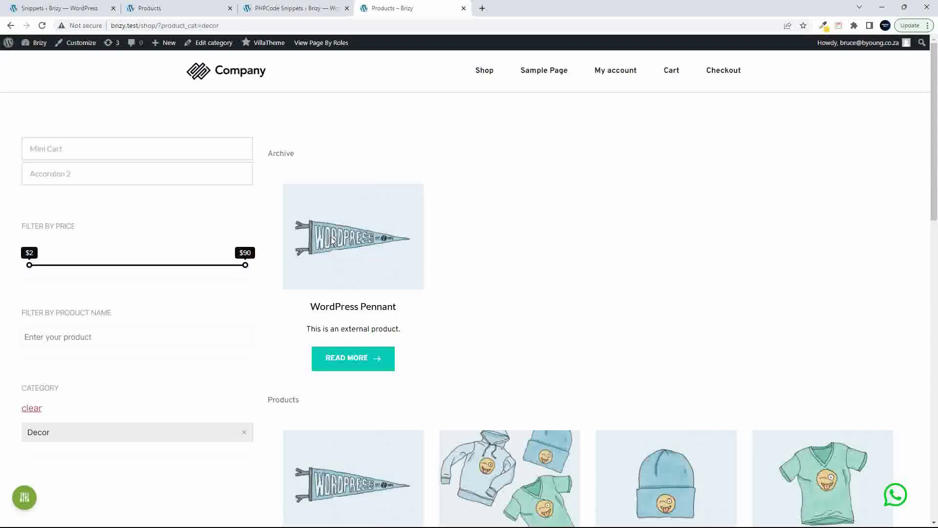
pyautogui.scroll(-5, 332, 244)
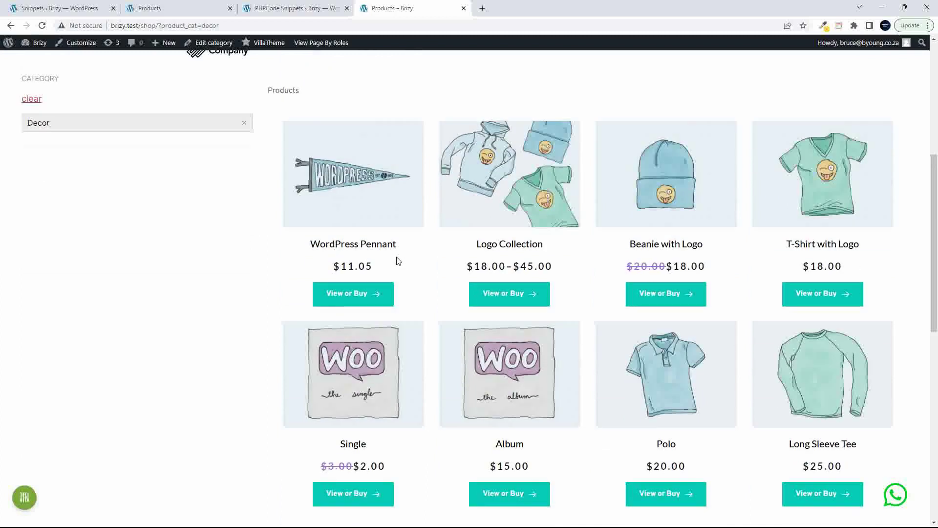
pyautogui.scroll(-8, 398, 260)
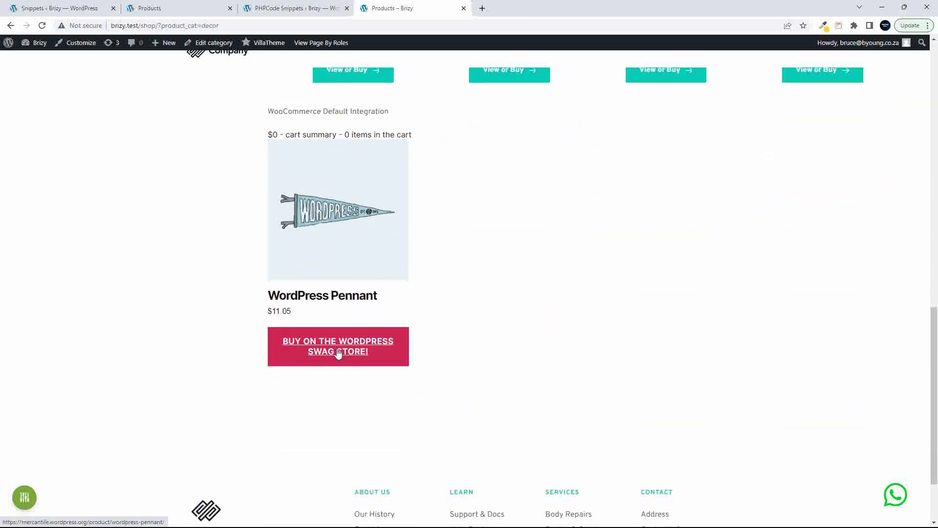
pyautogui.scroll(8, 338, 352)
pyautogui.scroll(2, 338, 352)
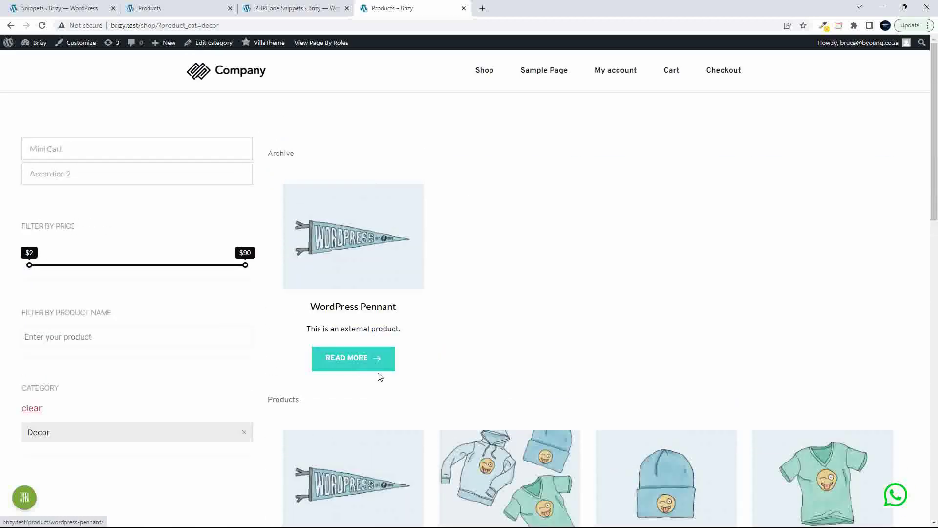
pyautogui.click(185, 8)
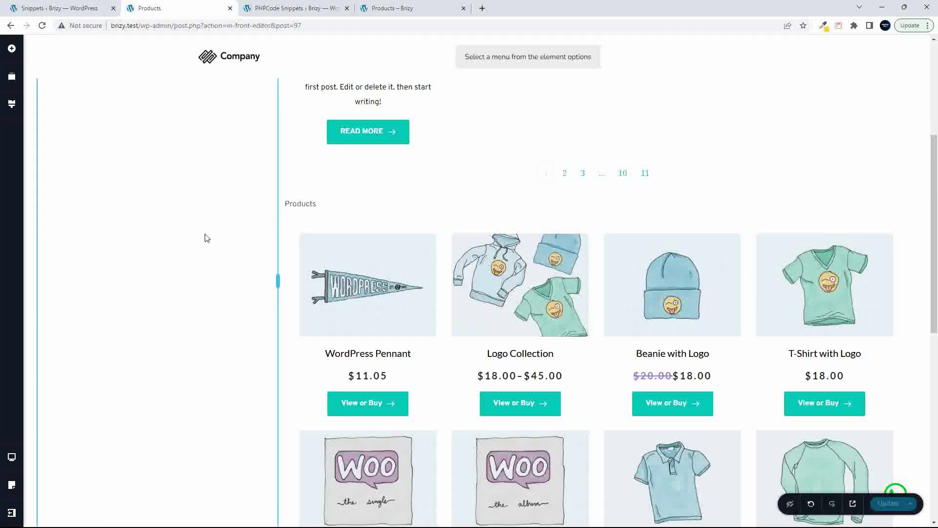
# Select the left-column shortcode element, then expand and collapse the Mini Cart accordion.
pyautogui.scroll(5, 196, 264)
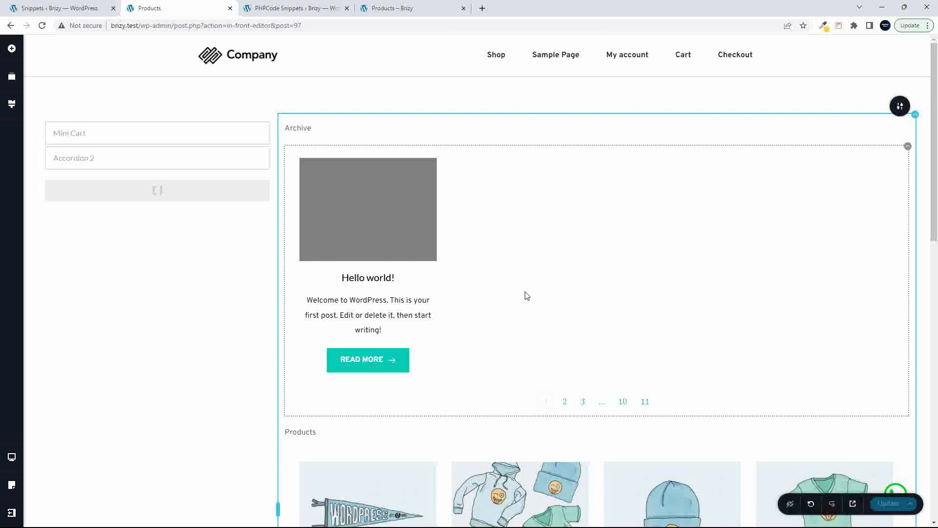
pyautogui.click(154, 190)
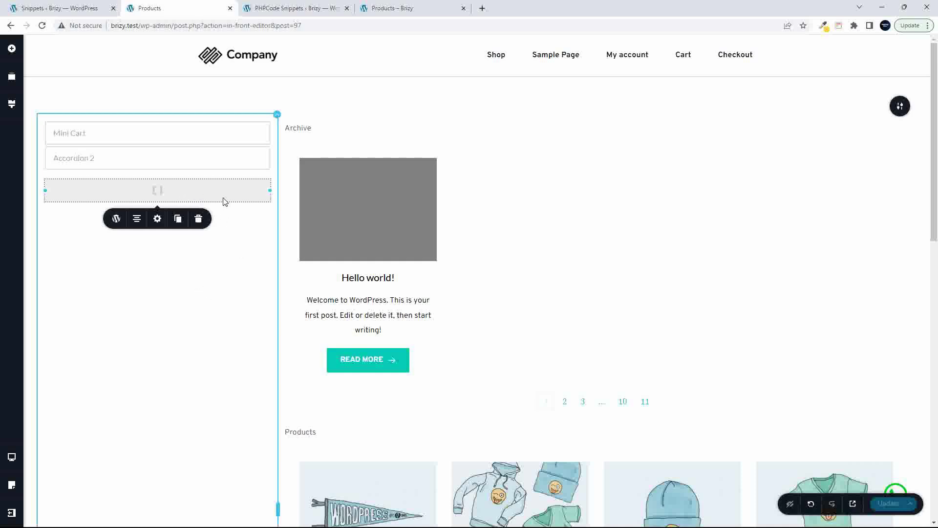
pyautogui.click(197, 140)
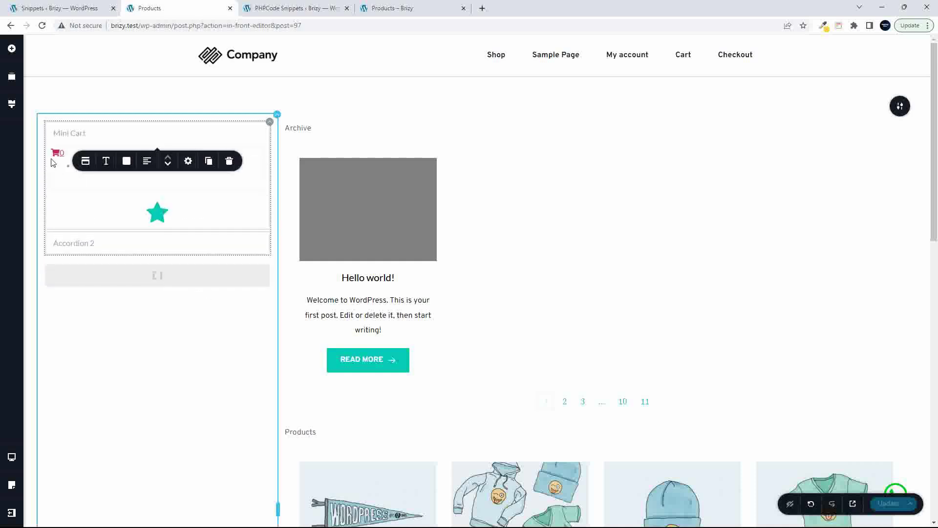
pyautogui.click(126, 132)
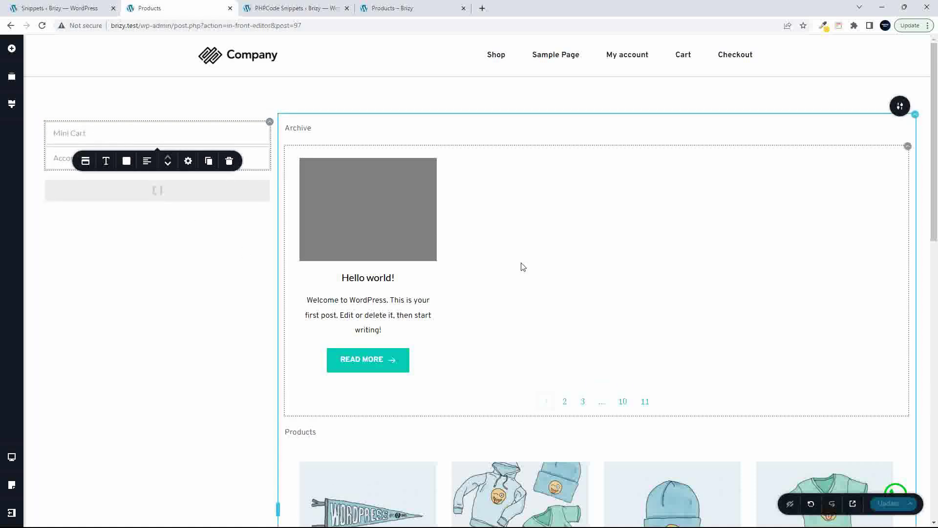
pyautogui.click(547, 211)
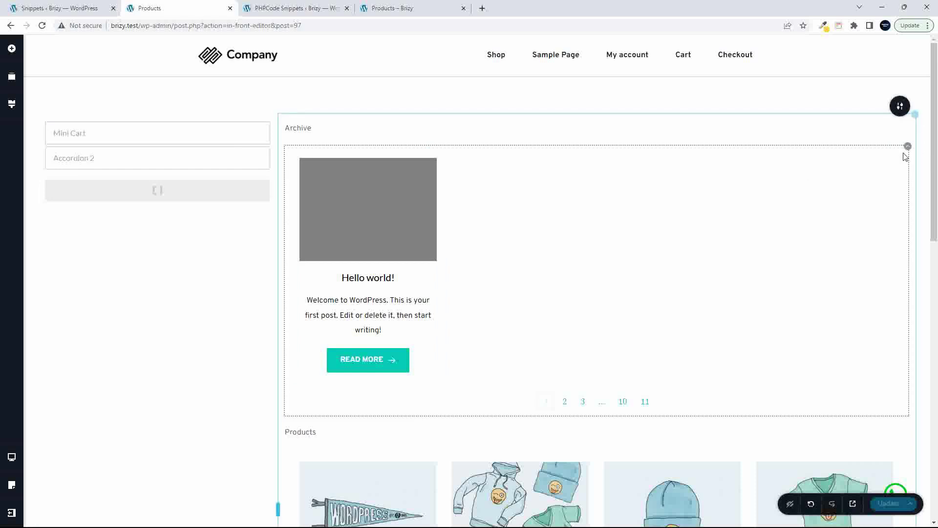
# Review the Archive block's columns and rows, filter and pagination settings.
pyautogui.moveTo(906, 147)
pyautogui.click(855, 171)
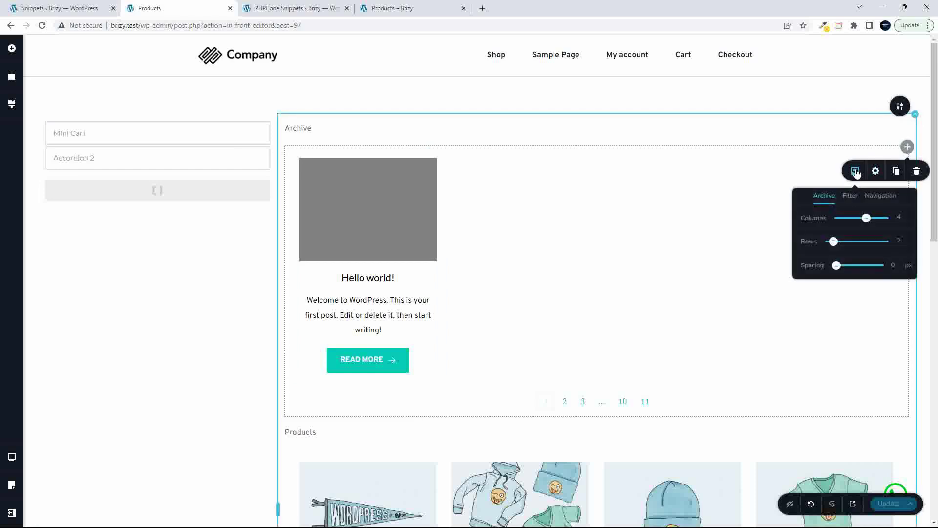
pyautogui.click(846, 198)
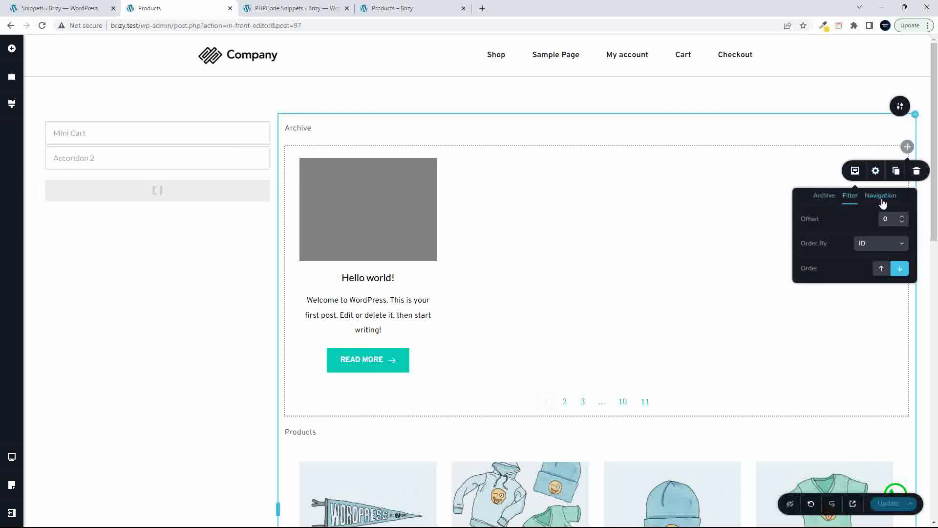
pyautogui.click(881, 197)
pyautogui.click(829, 198)
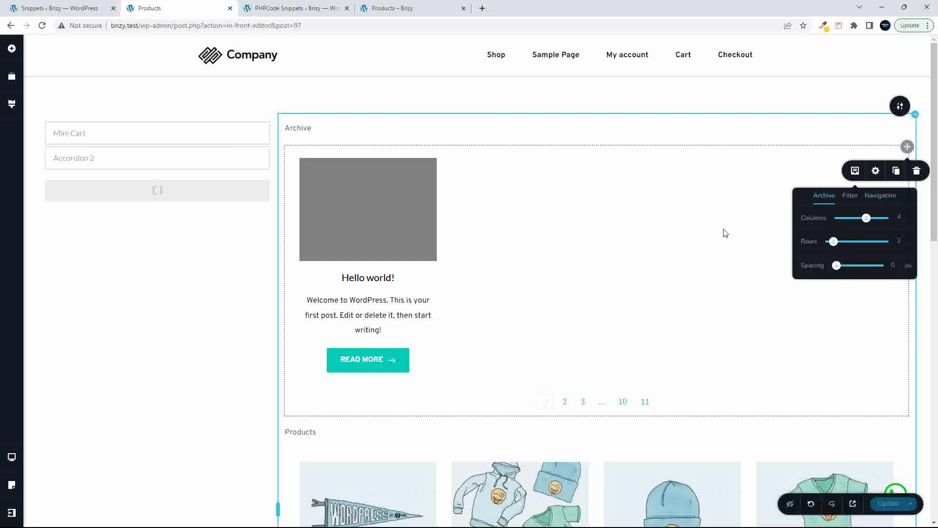
pyautogui.click(697, 232)
# Inspect the Products grid settings and select the empty block below WooCommerce Default Integration.
pyautogui.scroll(-8, 570, 237)
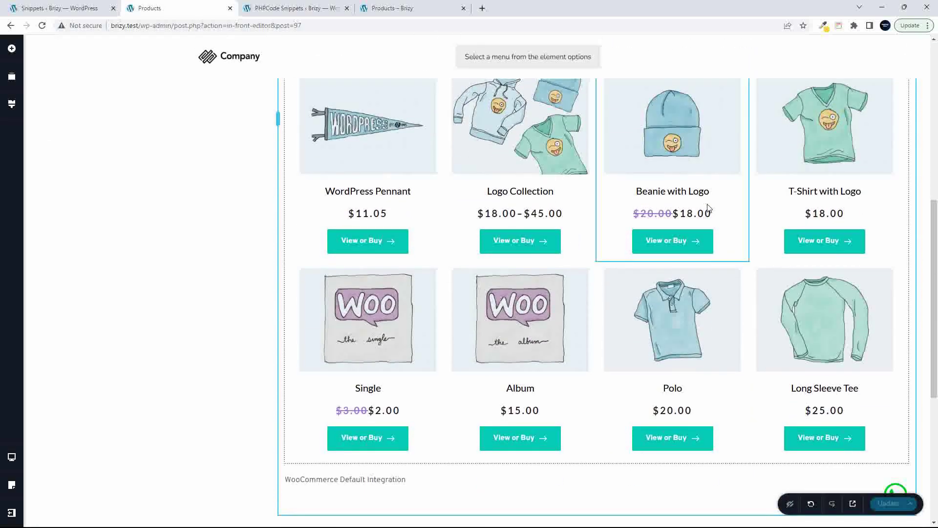
pyautogui.scroll(3, 743, 206)
pyautogui.click(905, 198)
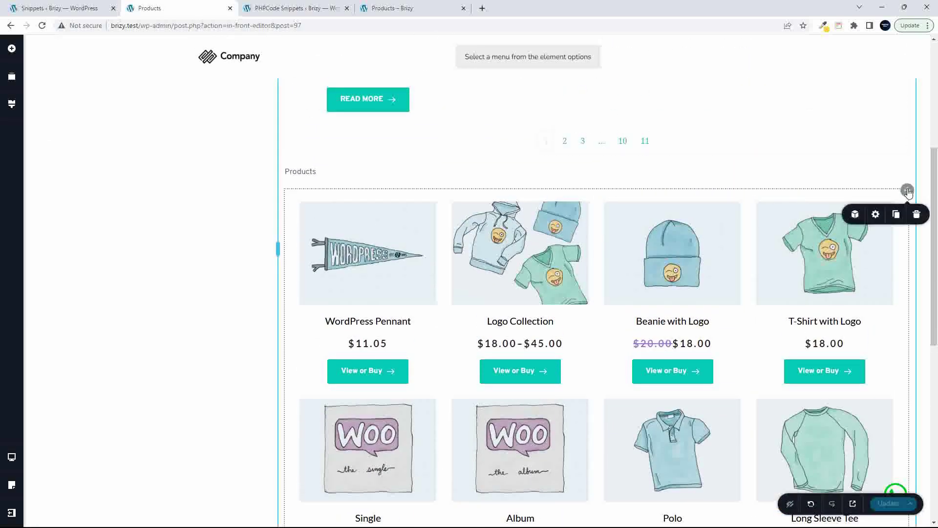
pyautogui.click(855, 215)
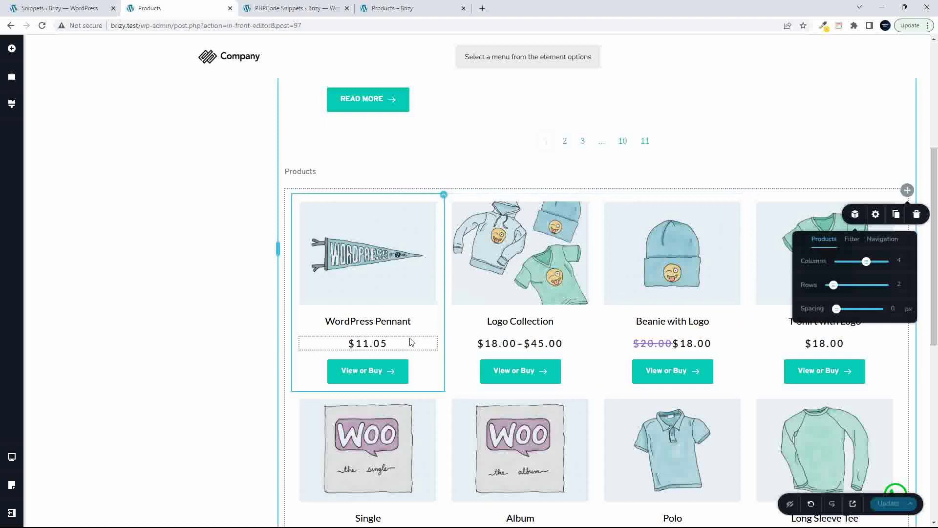
pyautogui.scroll(-7, 411, 341)
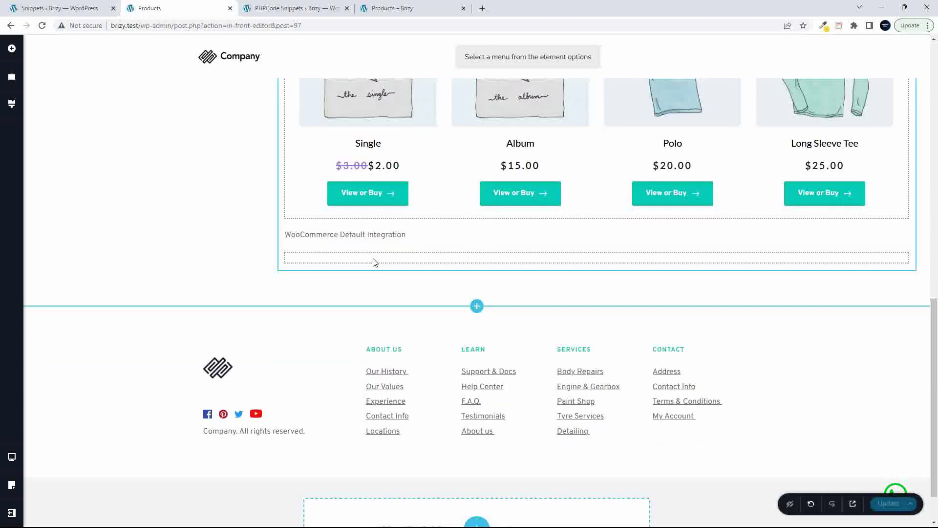
pyautogui.click(374, 260)
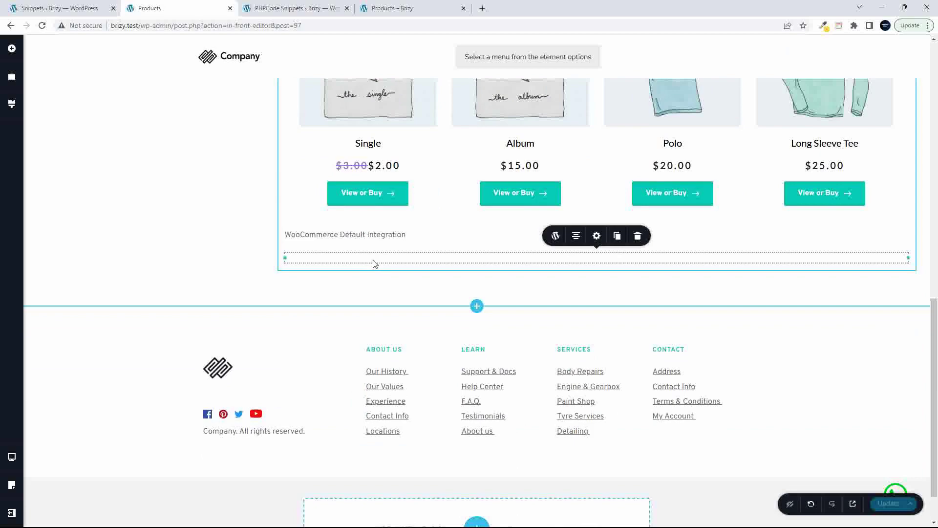
pyautogui.scroll(15, 374, 262)
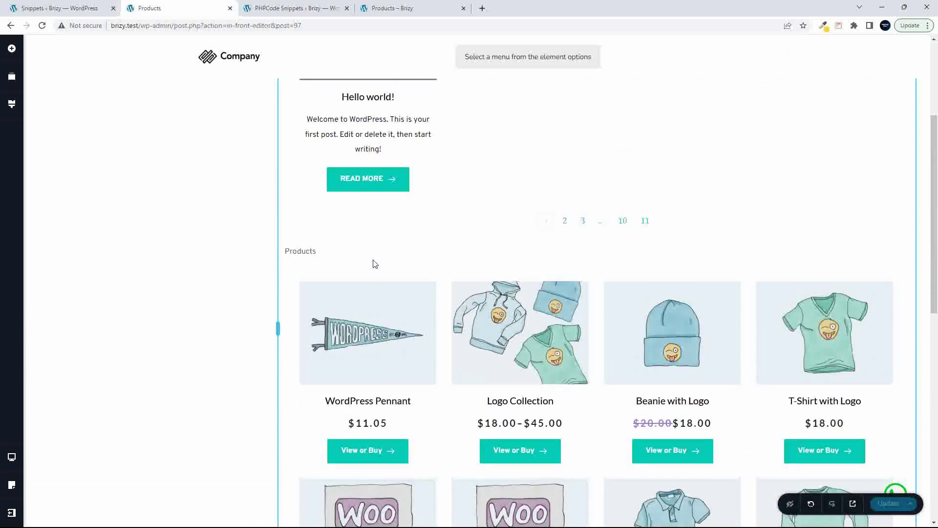
# Scroll through the Decor-filtered live shop page.
pyautogui.click(394, 9)
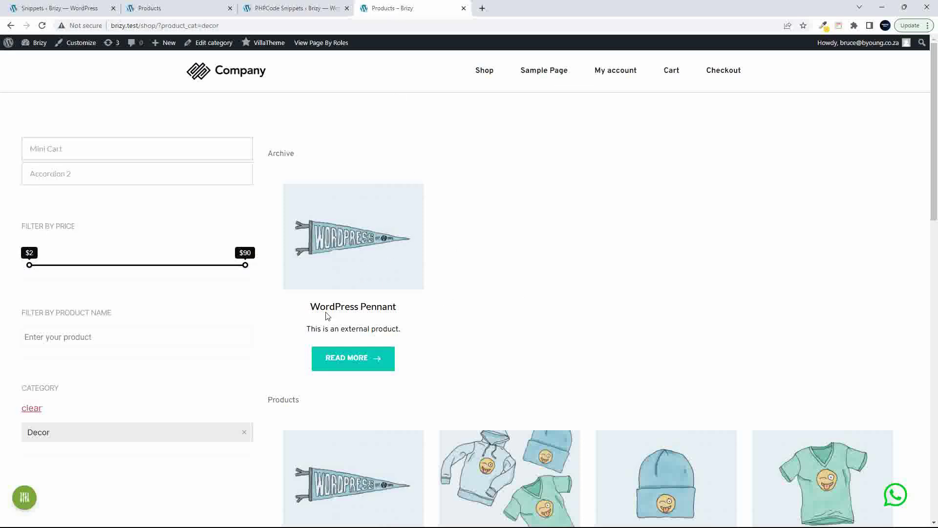
pyautogui.scroll(-2, 366, 337)
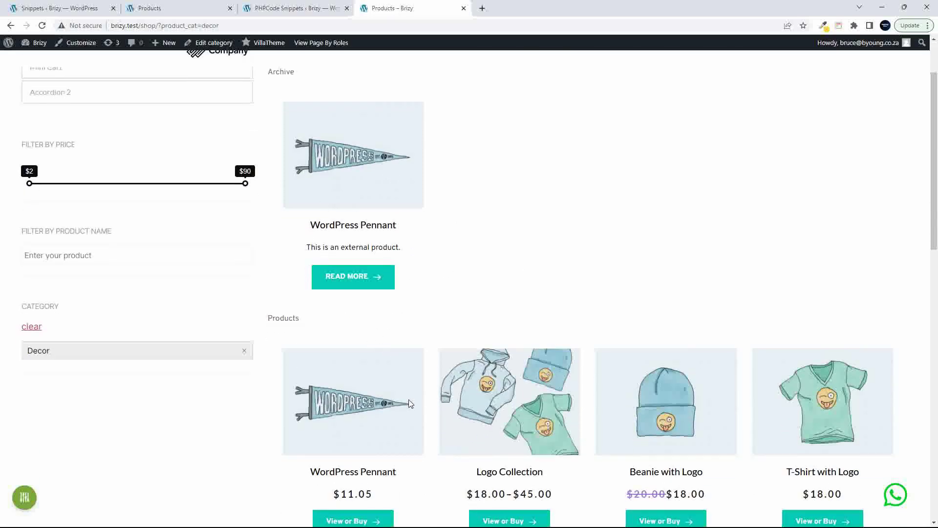
pyautogui.scroll(-3, 409, 403)
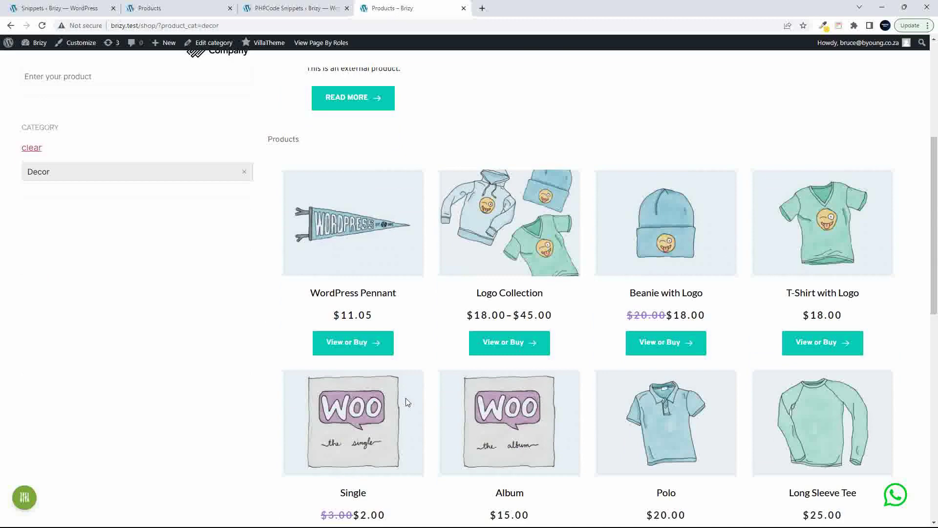
pyautogui.scroll(-3, 414, 398)
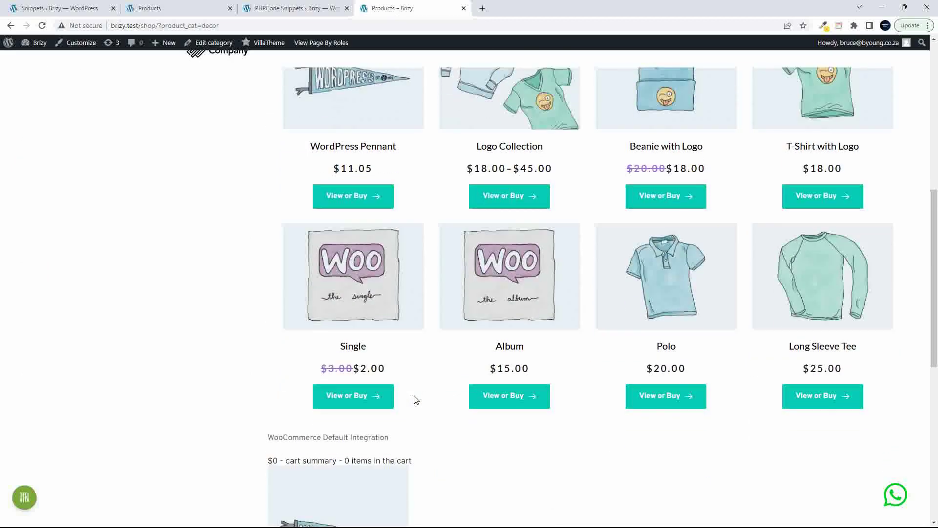
pyautogui.scroll(-5, 445, 415)
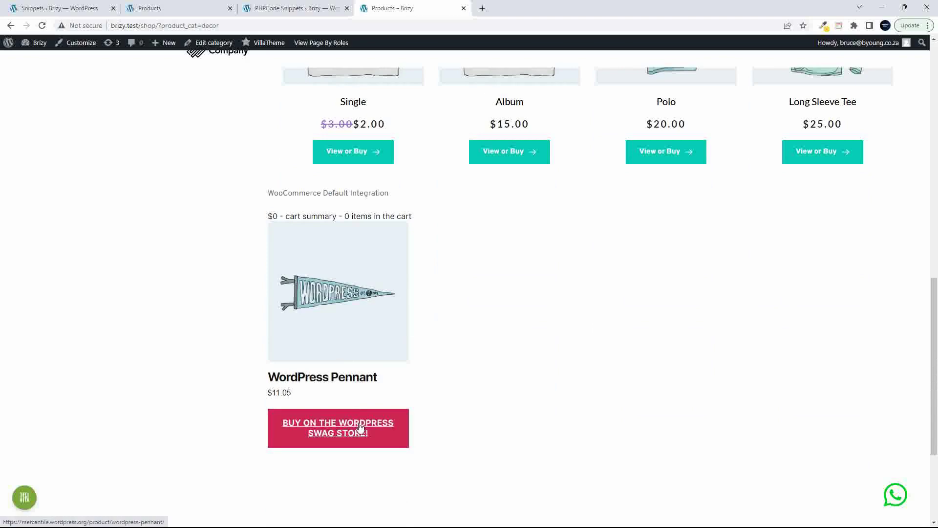
pyautogui.scroll(10, 547, 370)
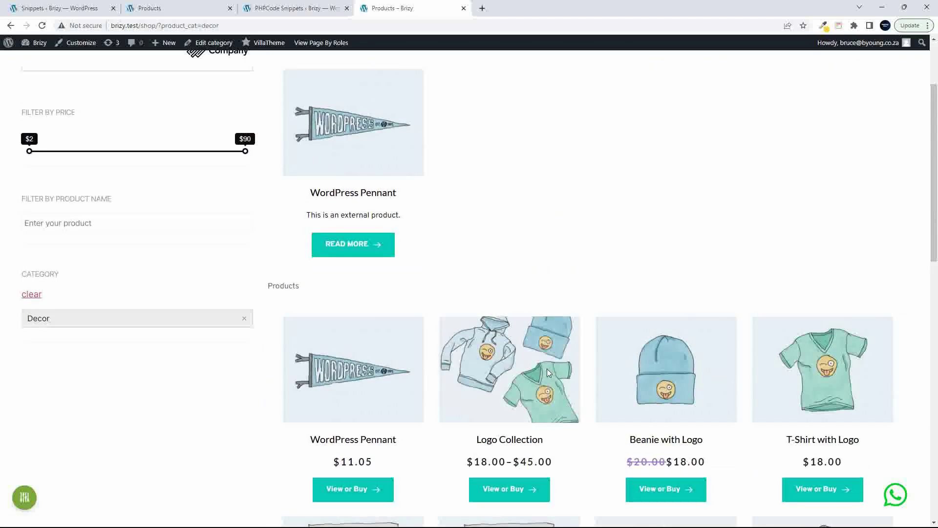
pyautogui.scroll(2, 547, 372)
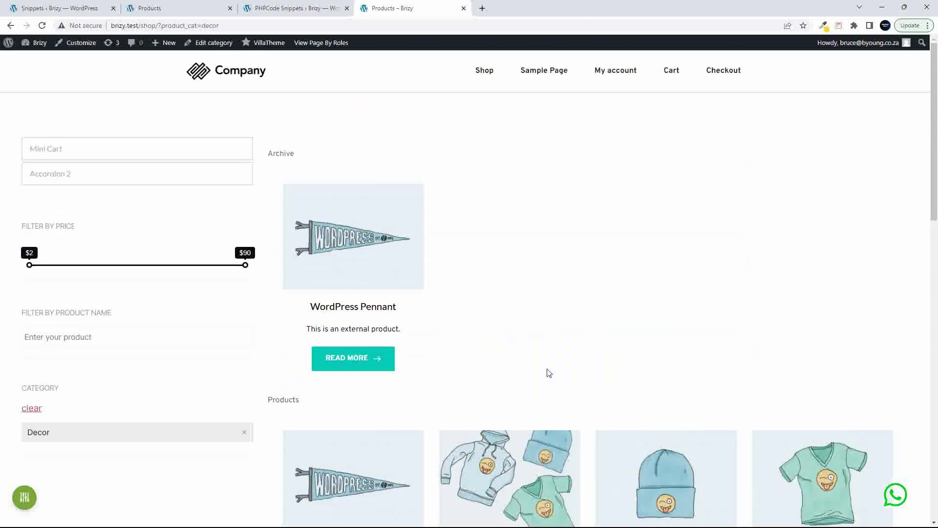
# Swap the Decor filter for the Large size filter, leaving only the V-Neck T-Shirt.
pyautogui.click(244, 432)
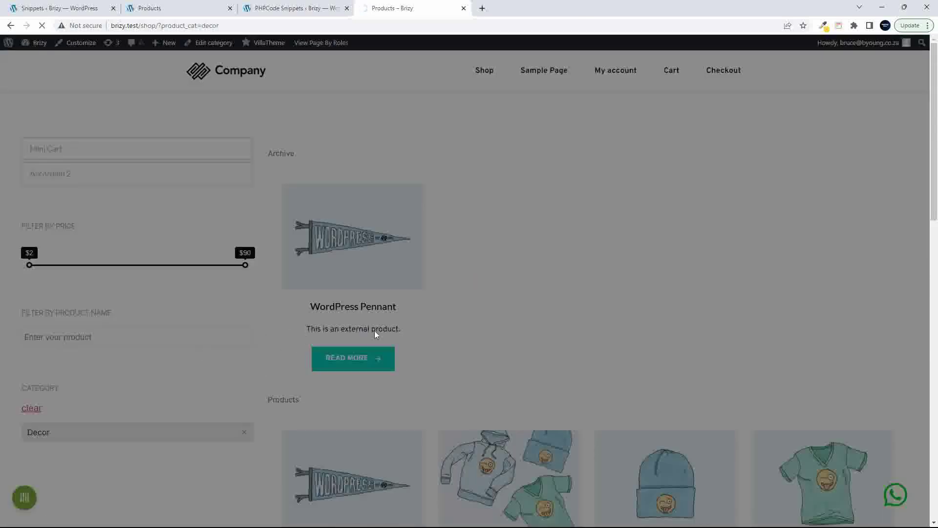
pyautogui.scroll(-4, 40, 318)
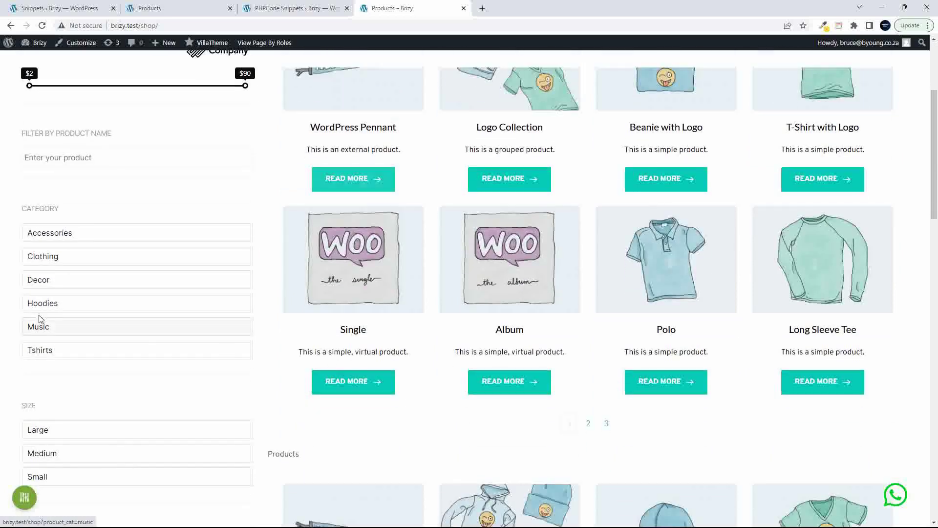
pyautogui.click(51, 429)
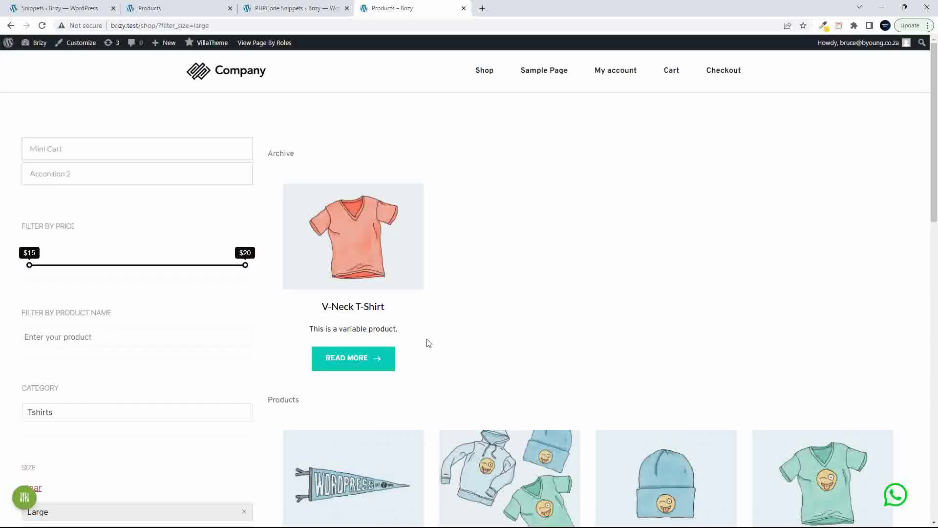
pyautogui.scroll(-15, 428, 342)
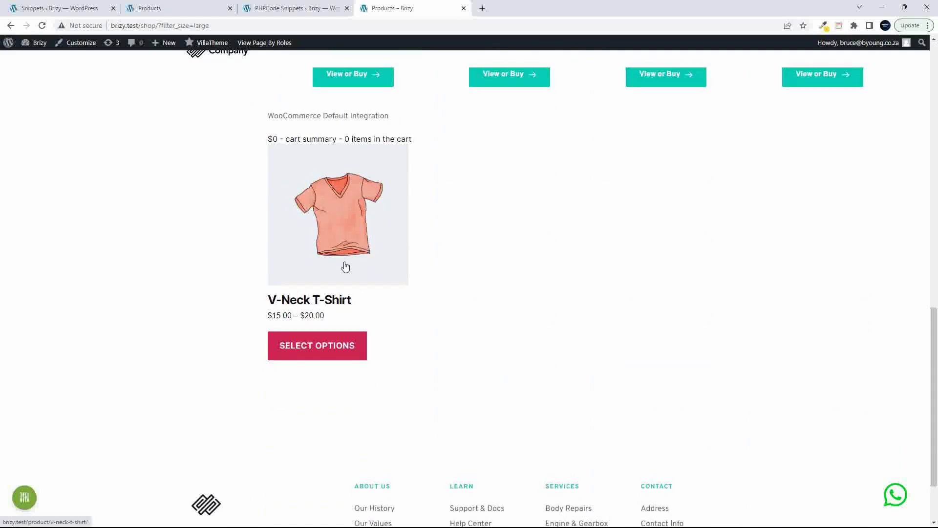
pyautogui.scroll(15, 345, 266)
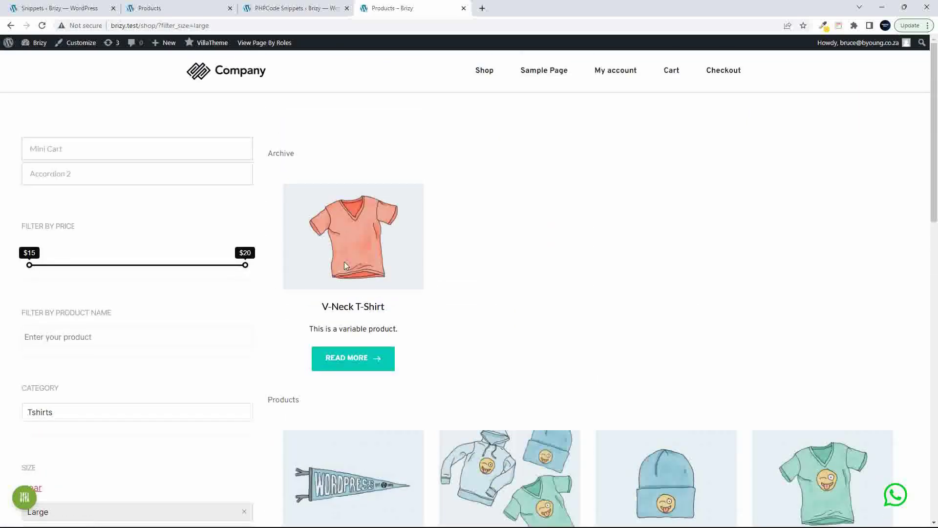
# Return to the Products page editor and close the PHP code snippets tab.
pyautogui.click(287, 9)
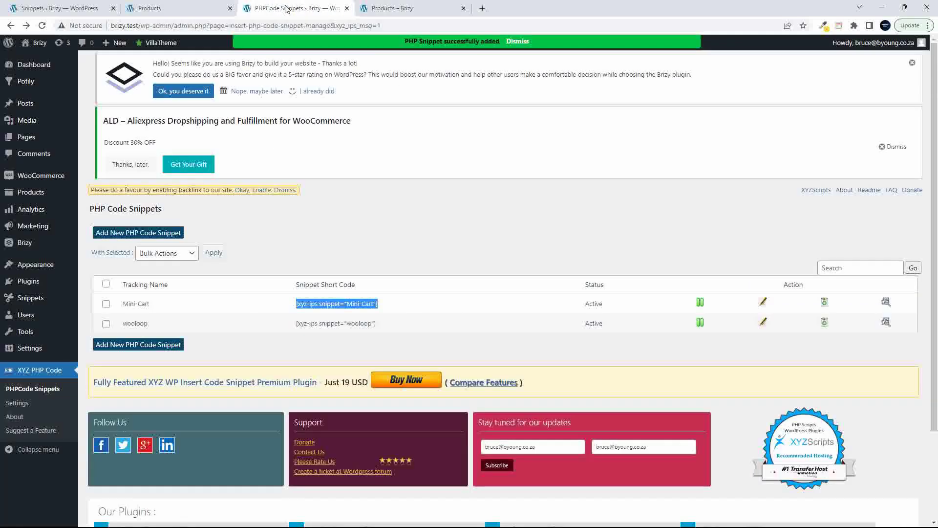
pyautogui.click(180, 9)
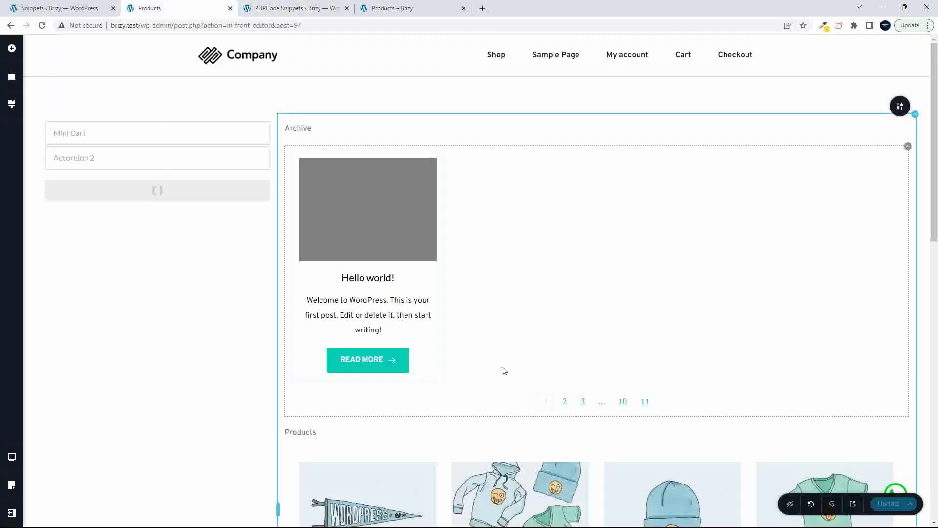
pyautogui.click(346, 9)
# Select the Hello world! title, move the selection to the excerpt, and bring up the element library.
pyautogui.click(369, 284)
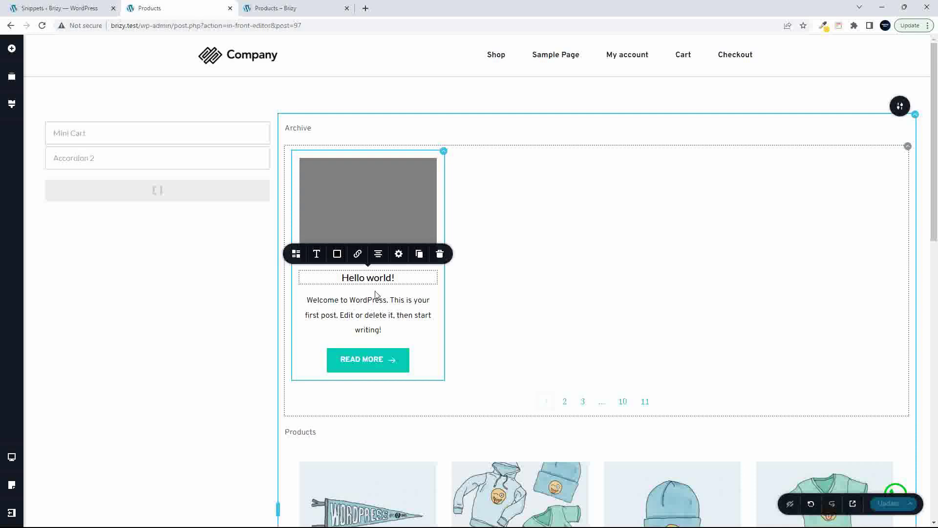
pyautogui.press('Delete')
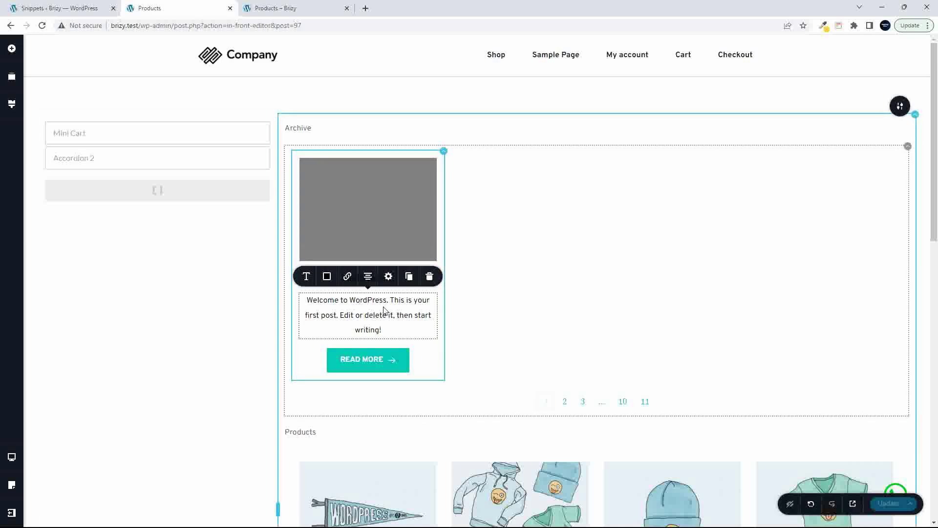
pyautogui.click(12, 49)
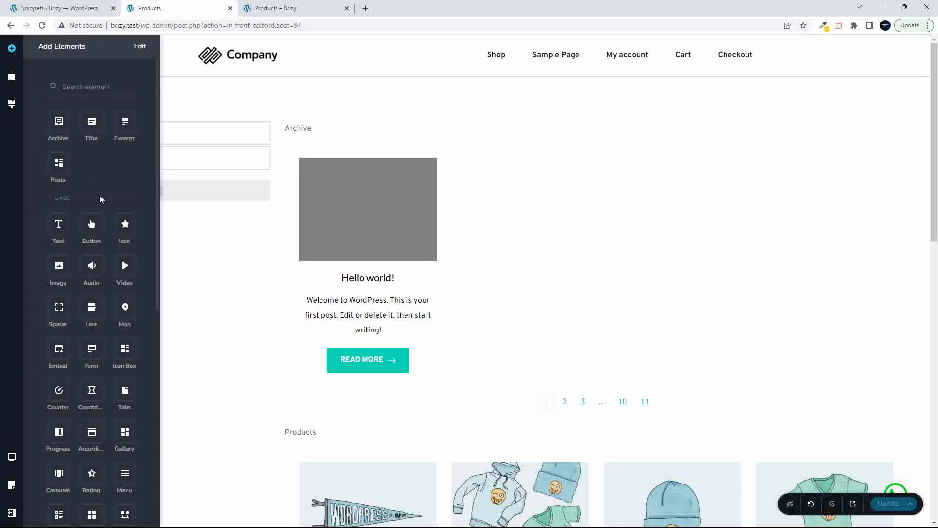
pyautogui.scroll(-8, 105, 230)
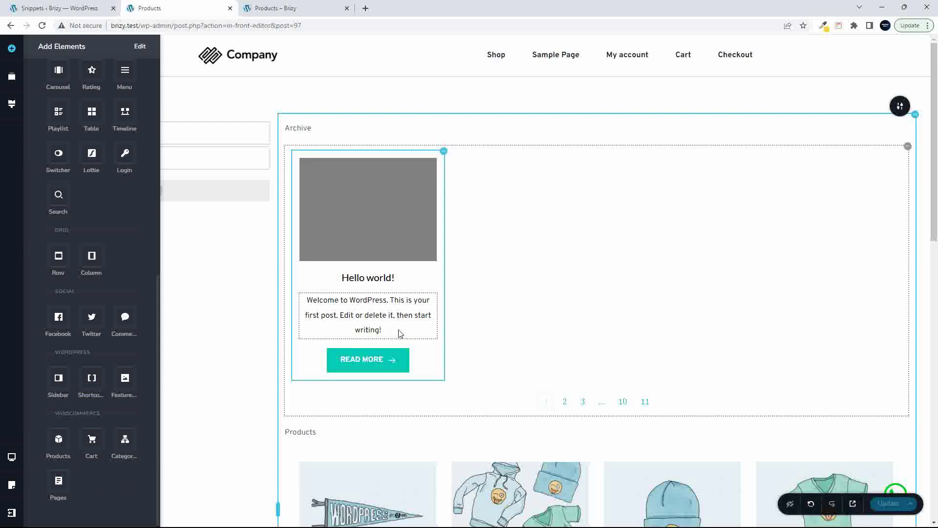
# Justify the archive excerpt text after checking its typography, colour and link options.
pyautogui.click(363, 313)
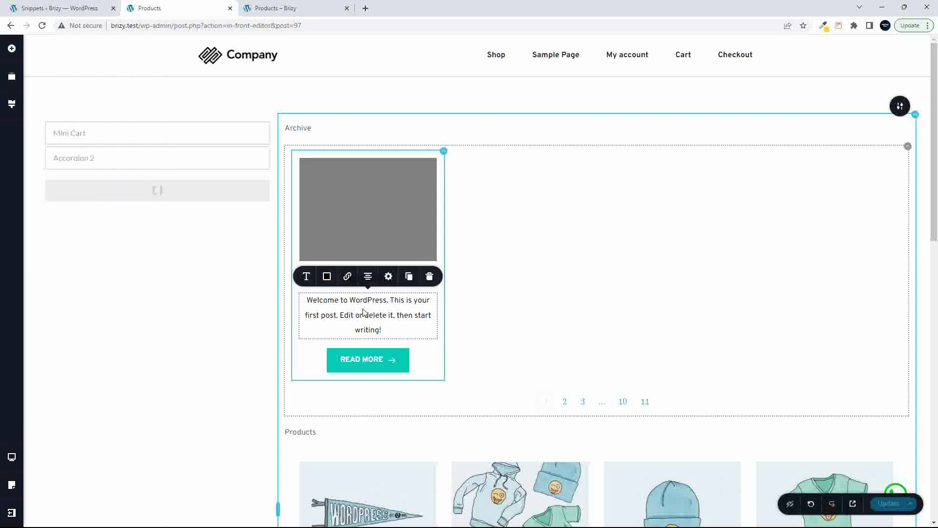
pyautogui.click(306, 276)
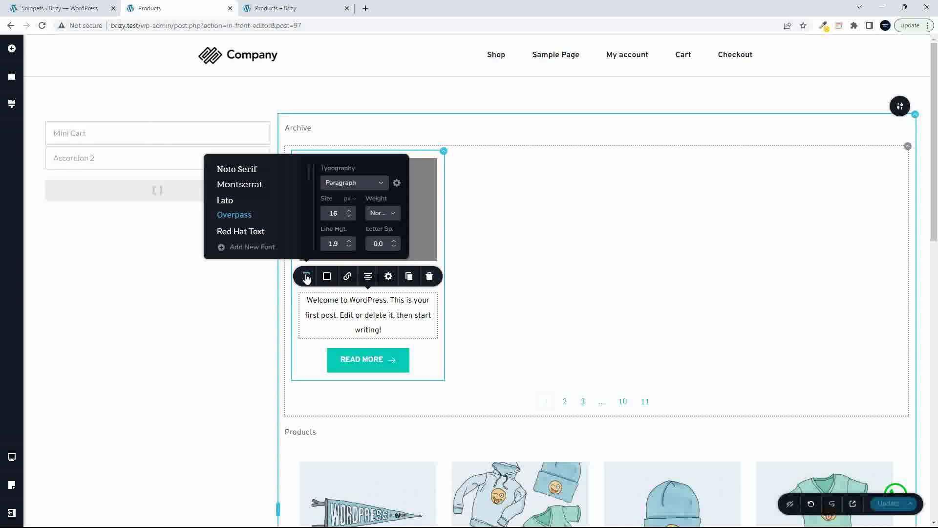
pyautogui.click(326, 276)
pyautogui.click(347, 276)
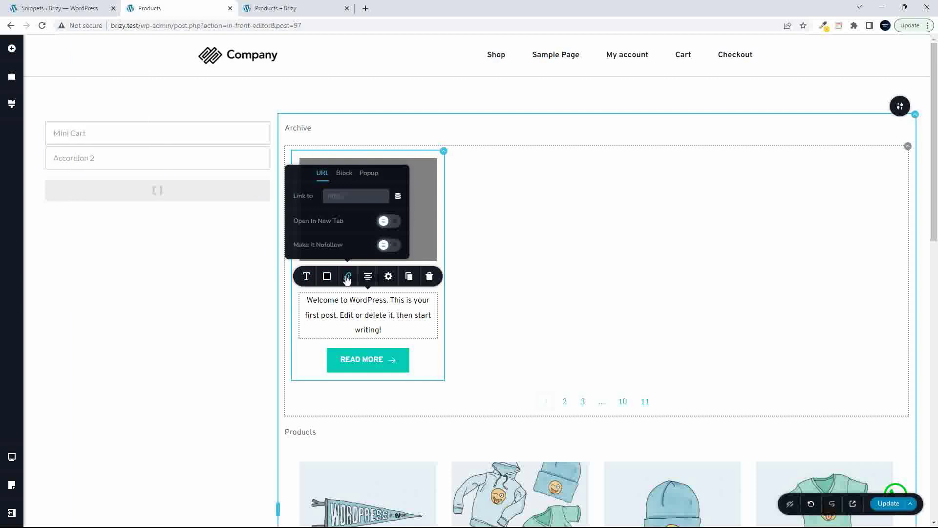
pyautogui.click(368, 277)
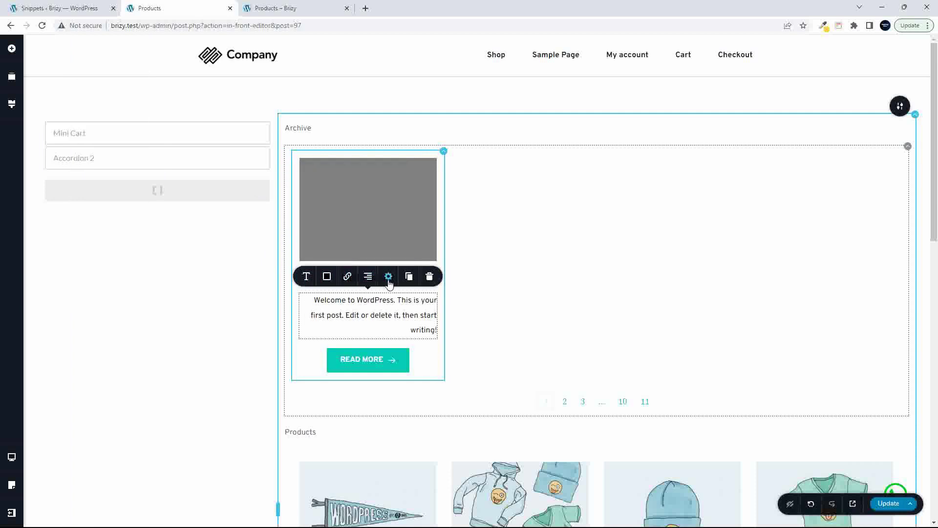
pyautogui.click(368, 277)
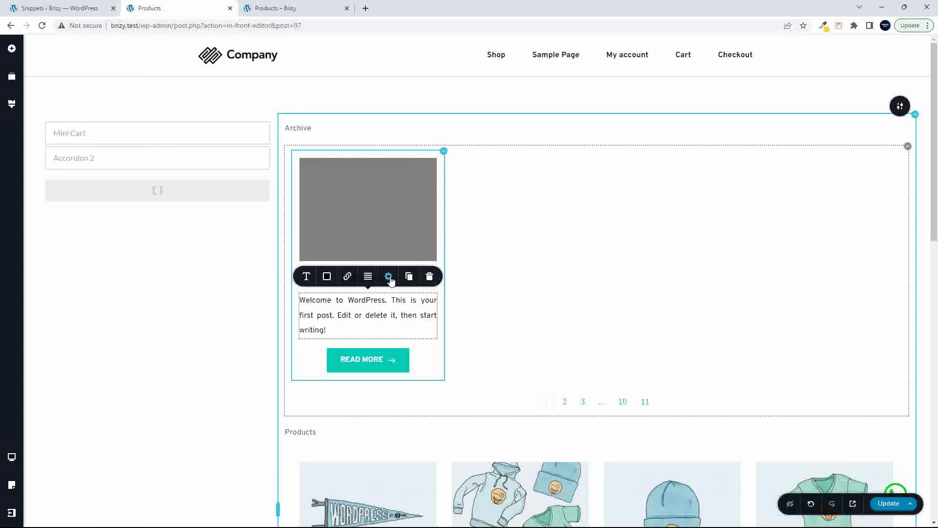
# View the excerpt's padding, margin and animation styling settings.
pyautogui.click(389, 277)
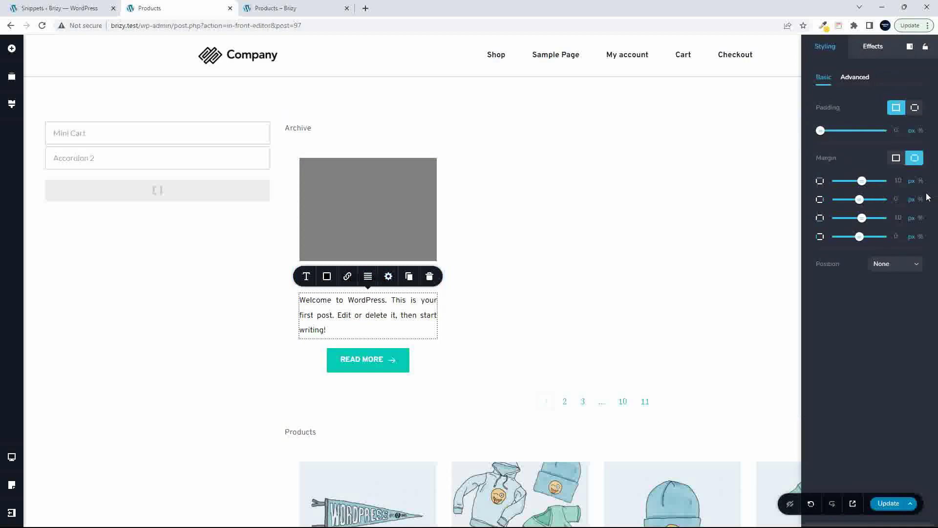
pyautogui.click(860, 49)
pyautogui.click(830, 47)
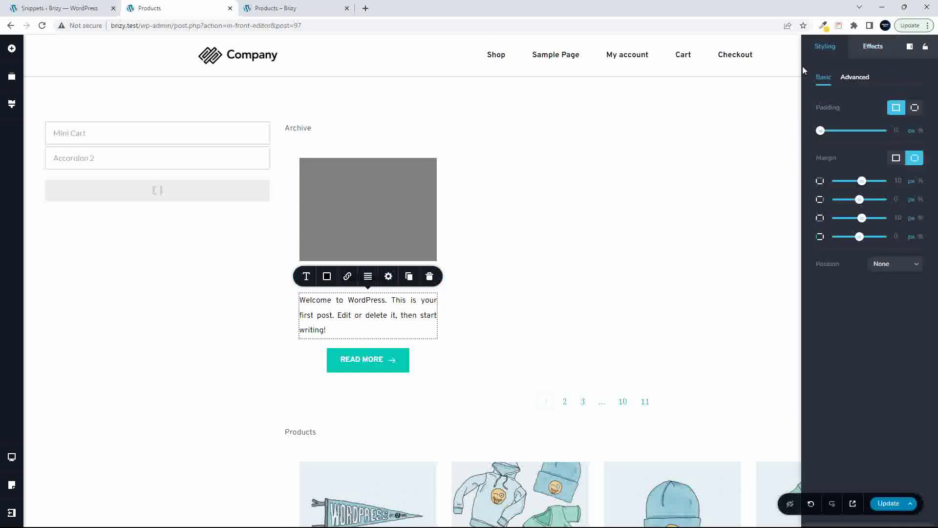
pyautogui.click(11, 48)
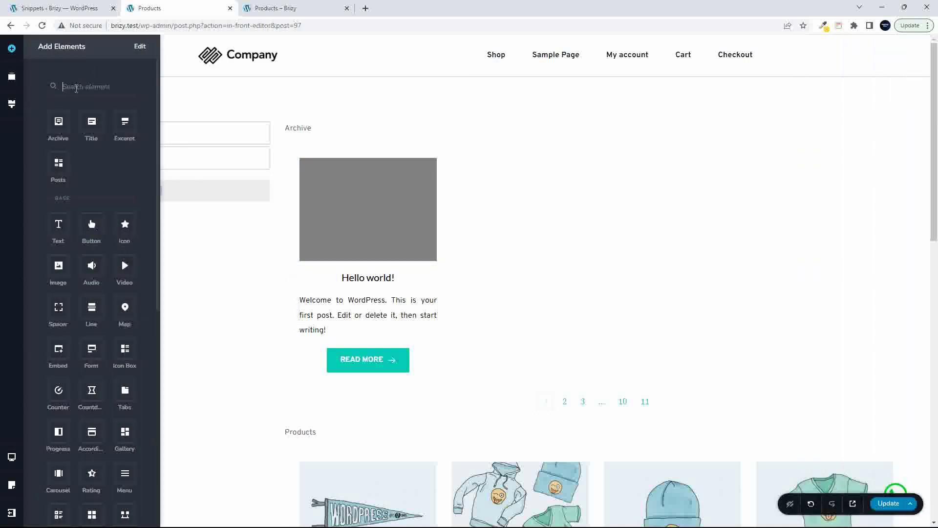
# Clear the 'code' element search, close the panel, and scroll down through the product grids.
pyautogui.write('code')
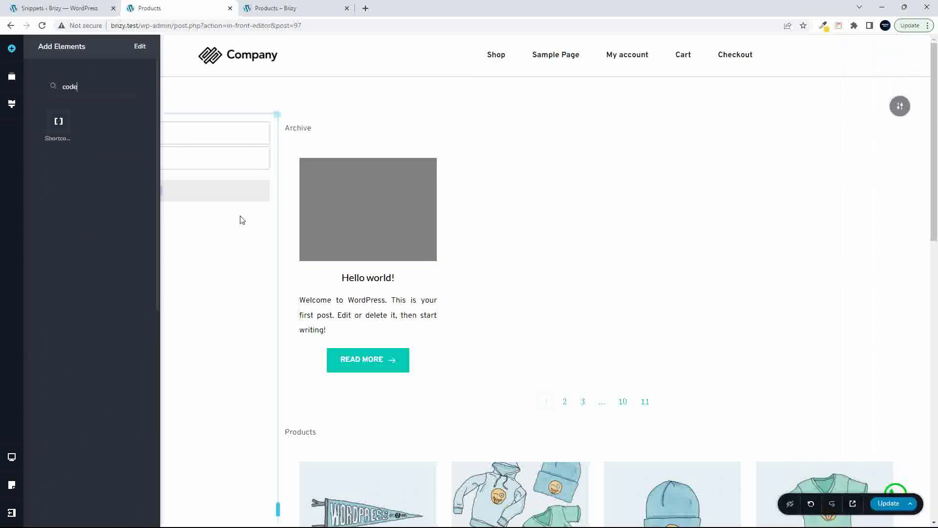
pyautogui.press('BackSpace')
pyautogui.press('BackSpace')
pyautogui.press('BackSpace')
pyautogui.press('BackSpace')
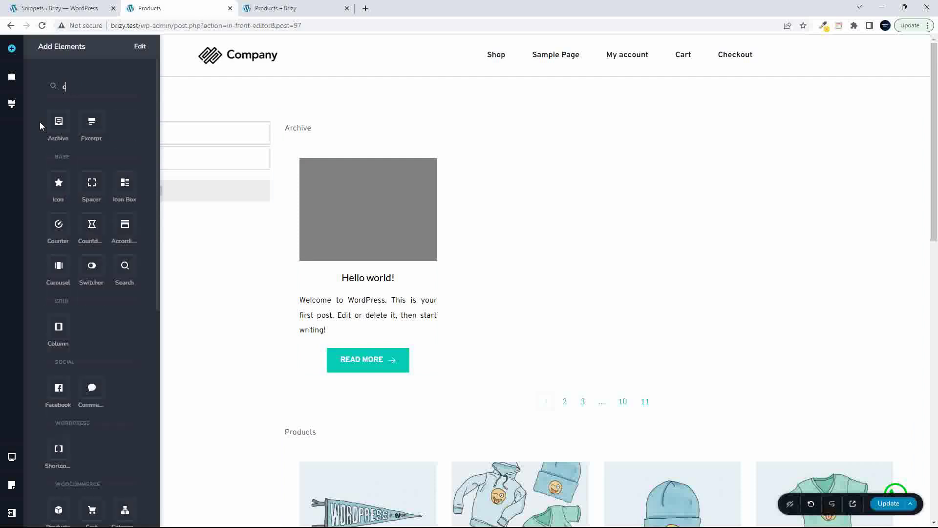
pyautogui.click(522, 240)
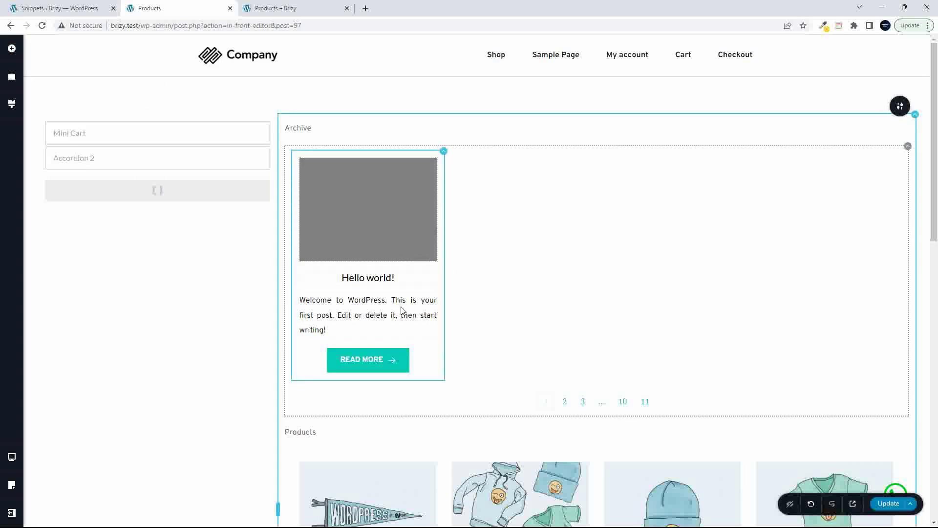
pyautogui.scroll(-1, 453, 340)
pyautogui.scroll(-5, 453, 340)
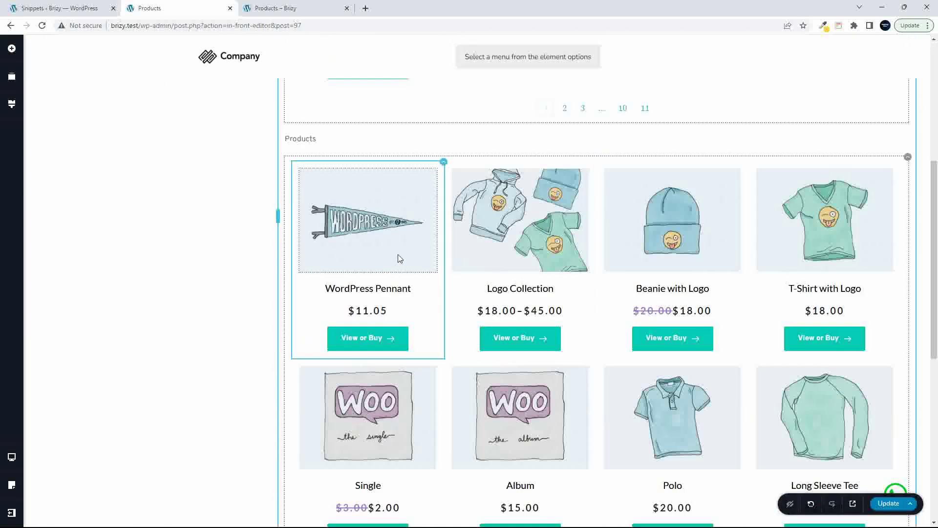
pyautogui.scroll(-4, 400, 259)
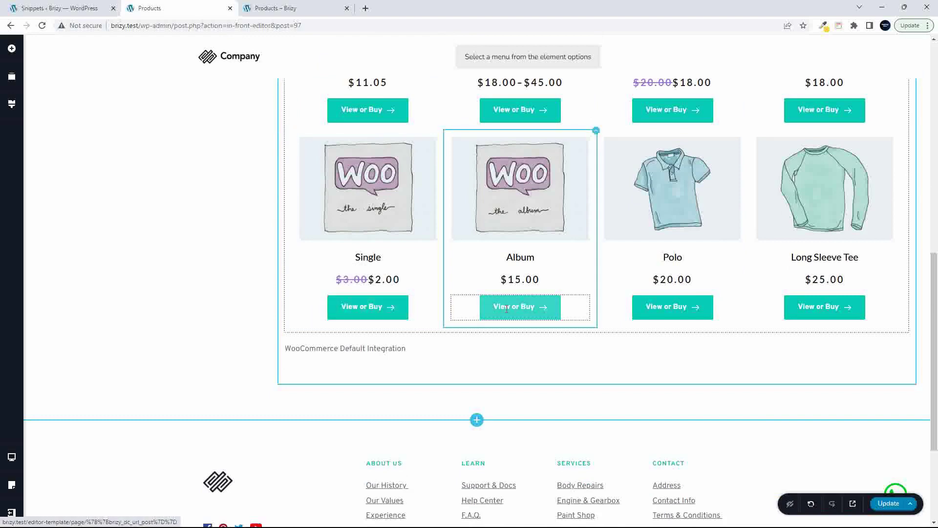
# On the live shop page, clear the Large size filter to restore all products and the $2–$90 range.
pyautogui.click(276, 8)
pyautogui.scroll(-1, 490, 285)
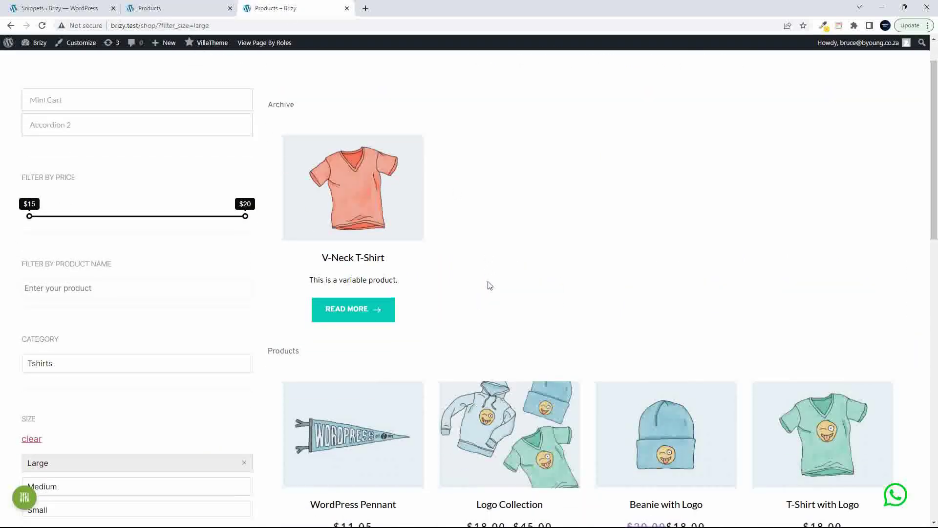
pyautogui.scroll(-15, 488, 285)
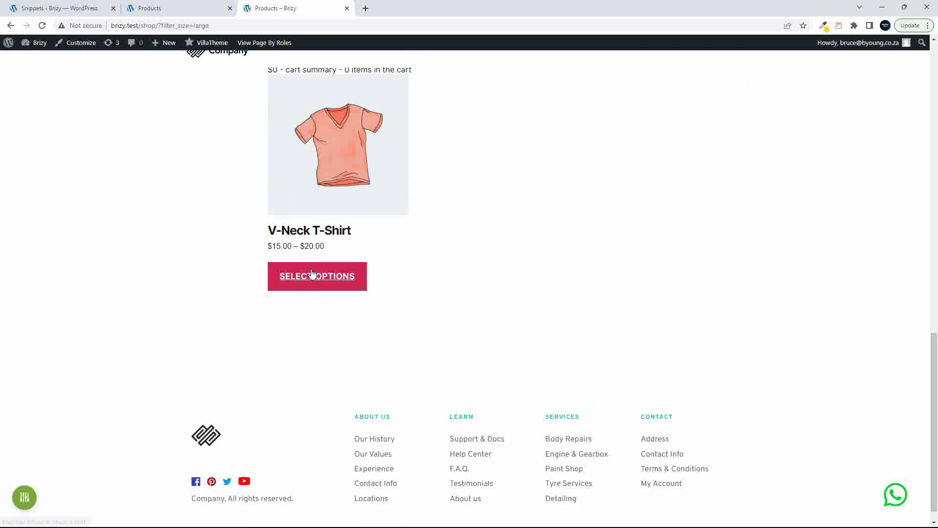
pyautogui.scroll(15, 318, 278)
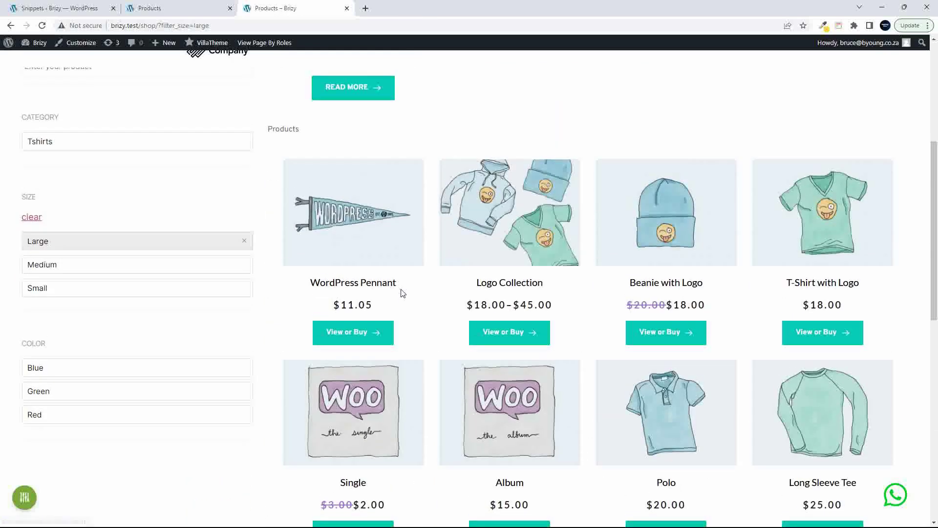
pyautogui.scroll(-4, 181, 377)
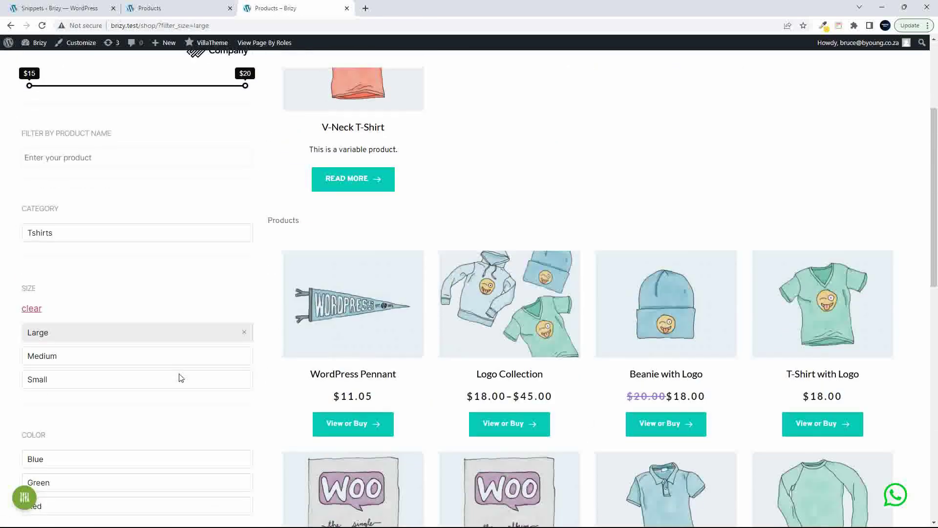
pyautogui.click(244, 335)
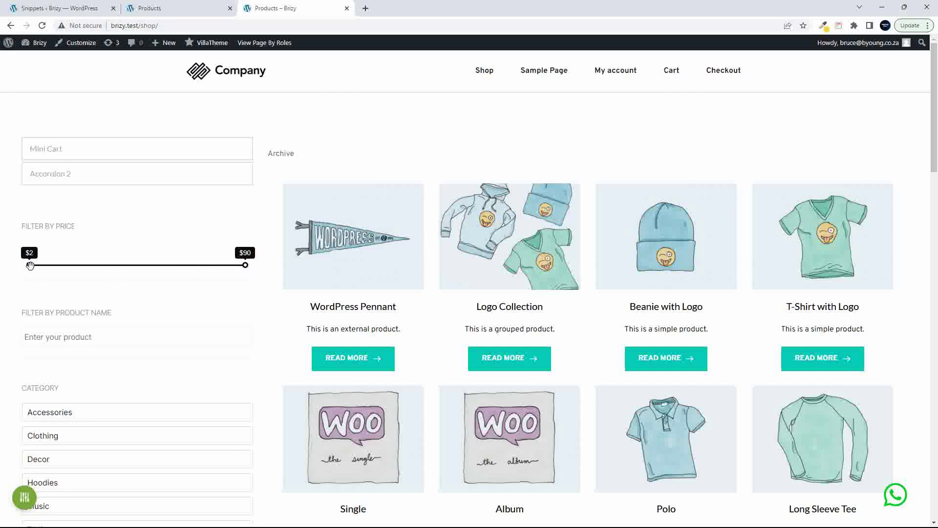
pyautogui.moveTo(30, 265); pyautogui.dragTo(211, 281)
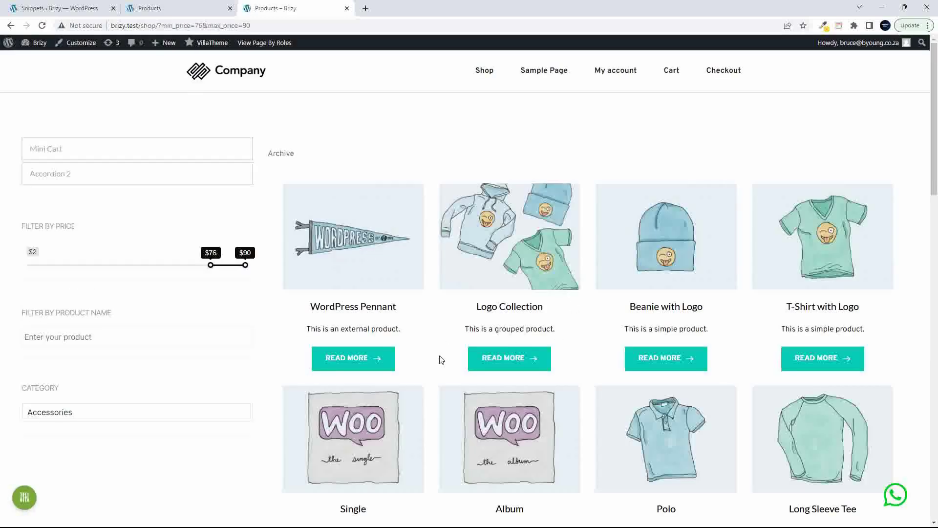
pyautogui.scroll(-3, 441, 360)
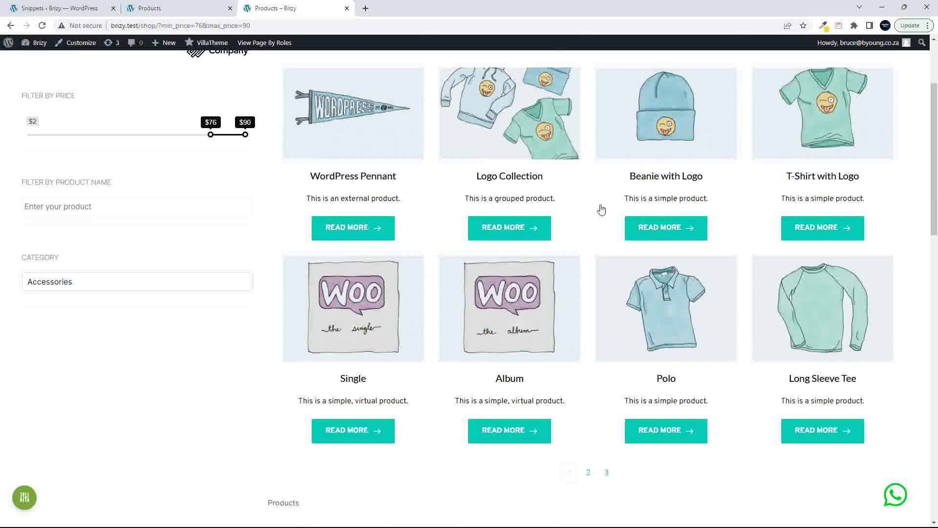
pyautogui.scroll(-9, 527, 279)
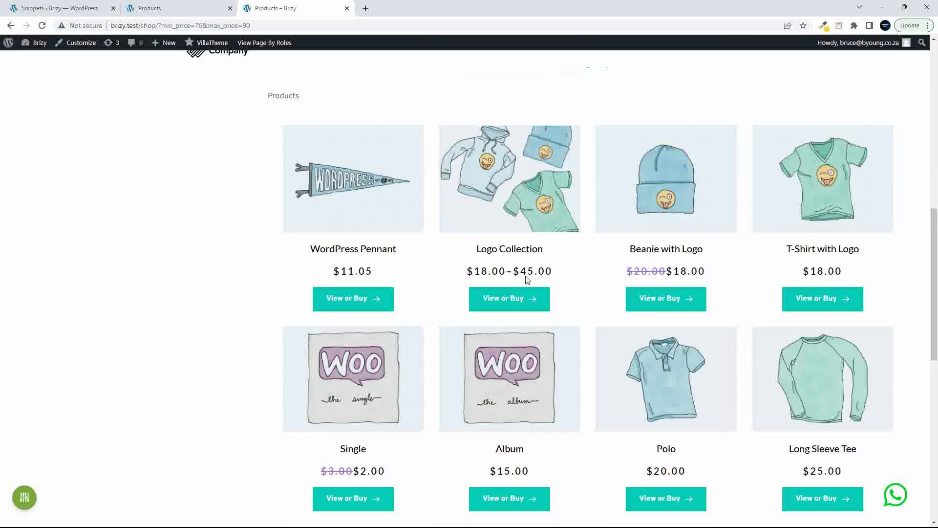
pyautogui.scroll(-11, 471, 315)
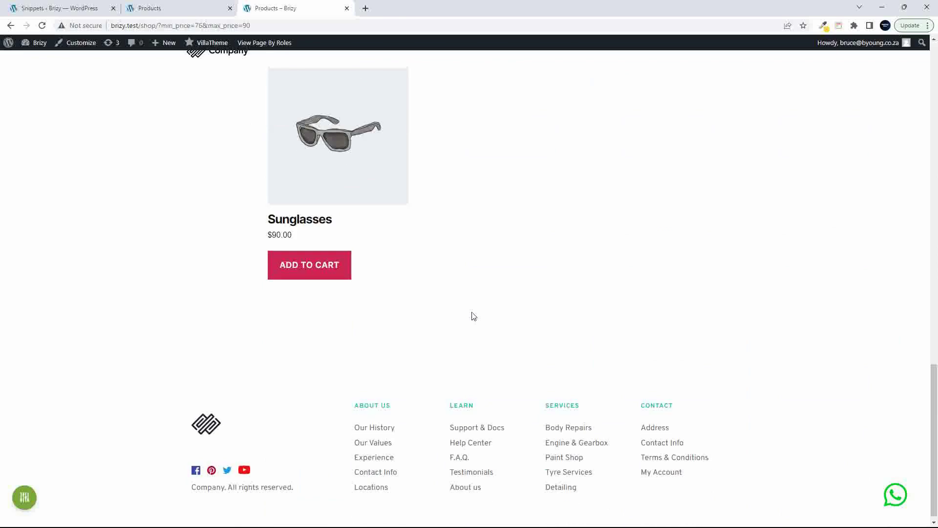
pyautogui.scroll(2, 471, 314)
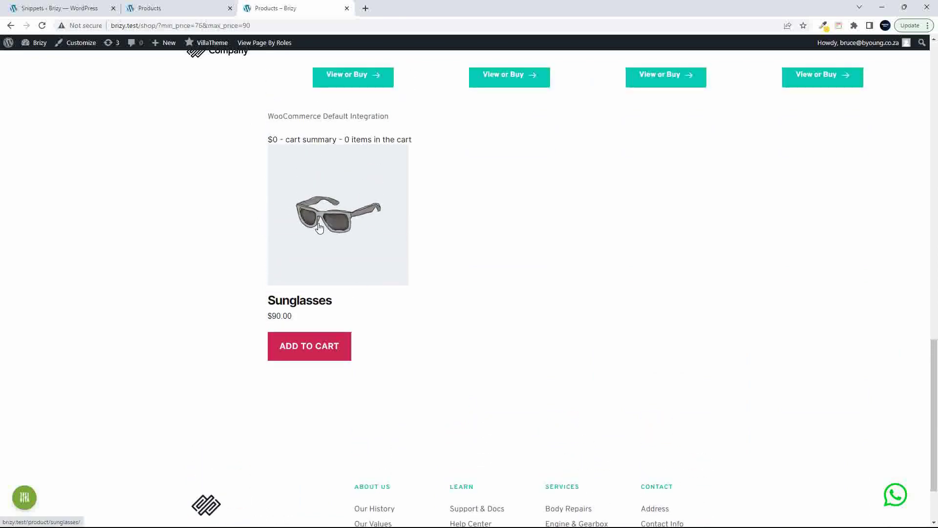
pyautogui.scroll(8, 322, 232)
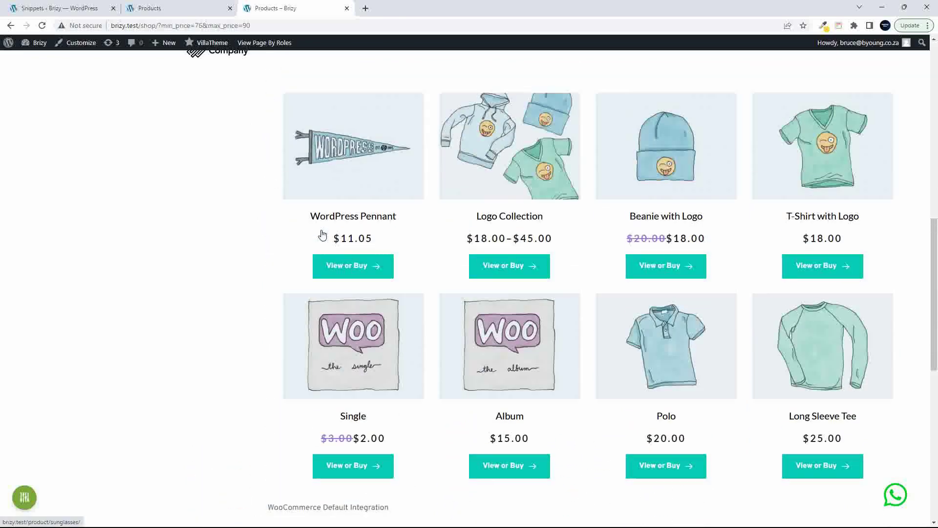
pyautogui.scroll(12, 321, 234)
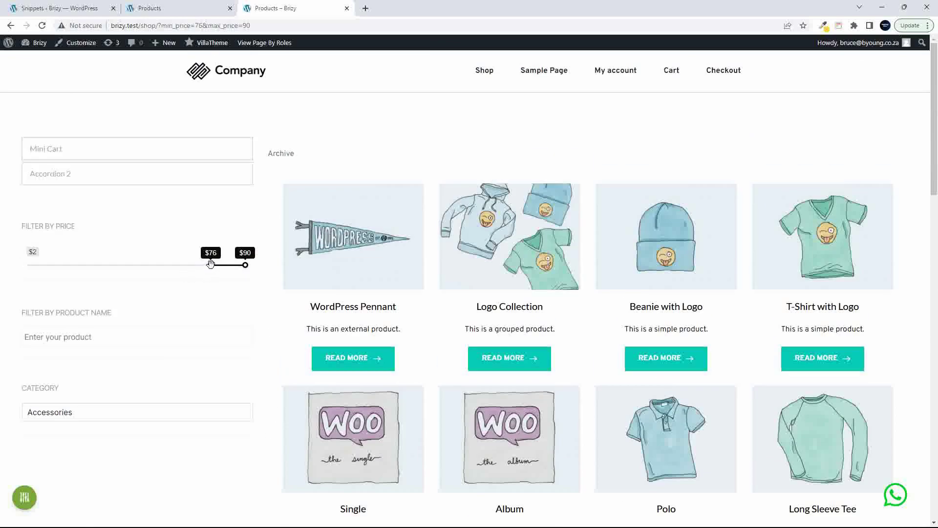
pyautogui.moveTo(210, 265); pyautogui.dragTo(27, 265)
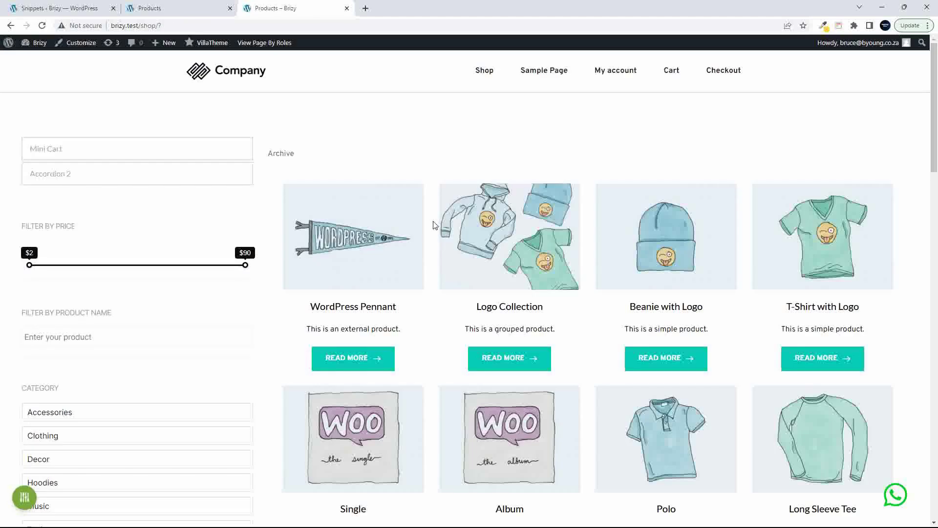
# Scroll through the unfiltered live shop, starting from WordPress Pennant, Logo Collection and Beanie with Logo.
pyautogui.scroll(-15, 434, 225)
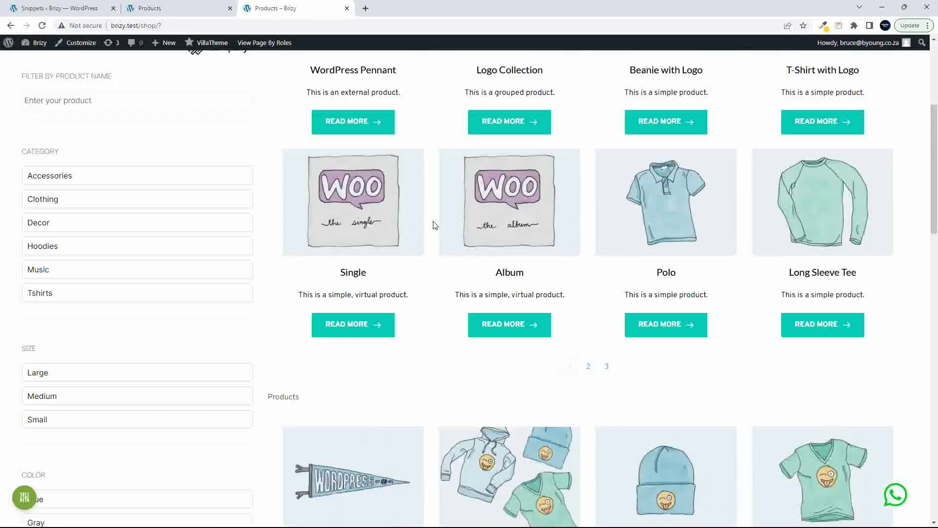
pyautogui.scroll(-4, 446, 250)
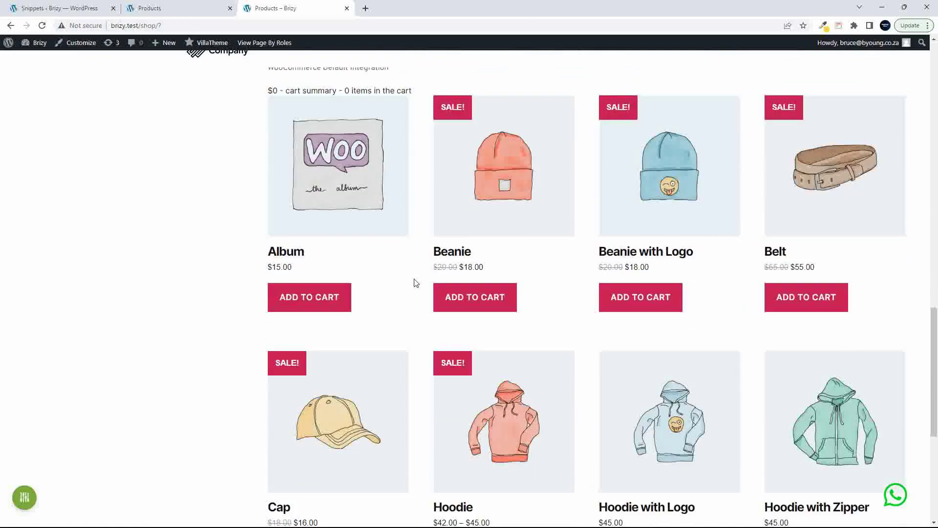
pyautogui.scroll(8, 414, 282)
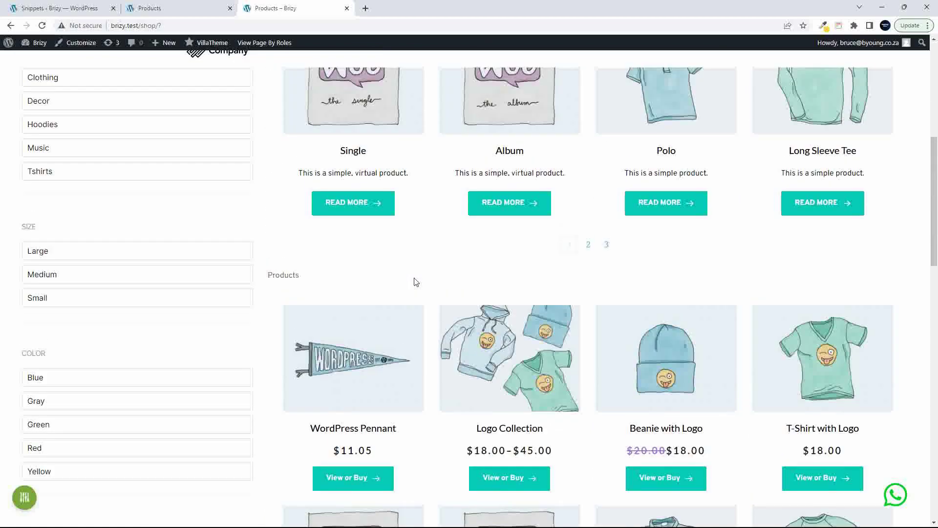
pyautogui.scroll(3, 415, 282)
pyautogui.scroll(5, 415, 282)
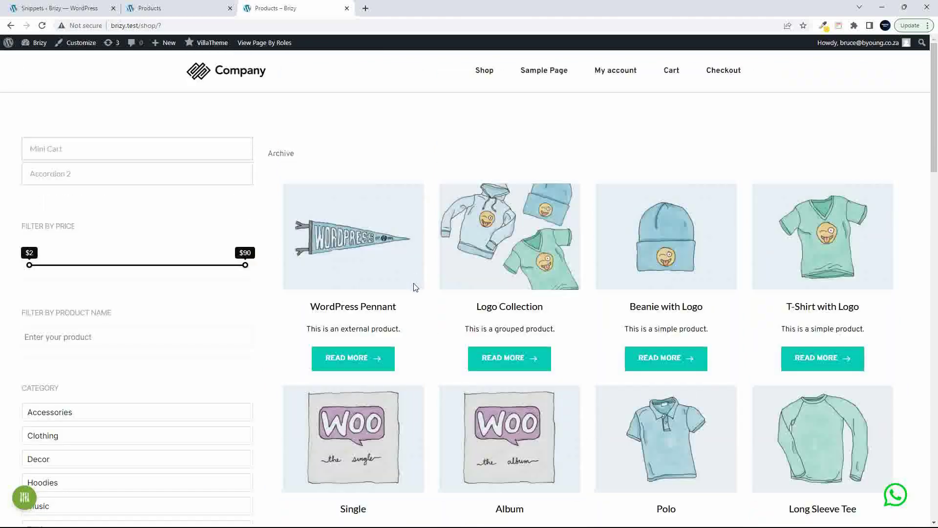
pyautogui.scroll(-2, 414, 287)
pyautogui.scroll(2, 413, 285)
pyautogui.scroll(-1, 404, 405)
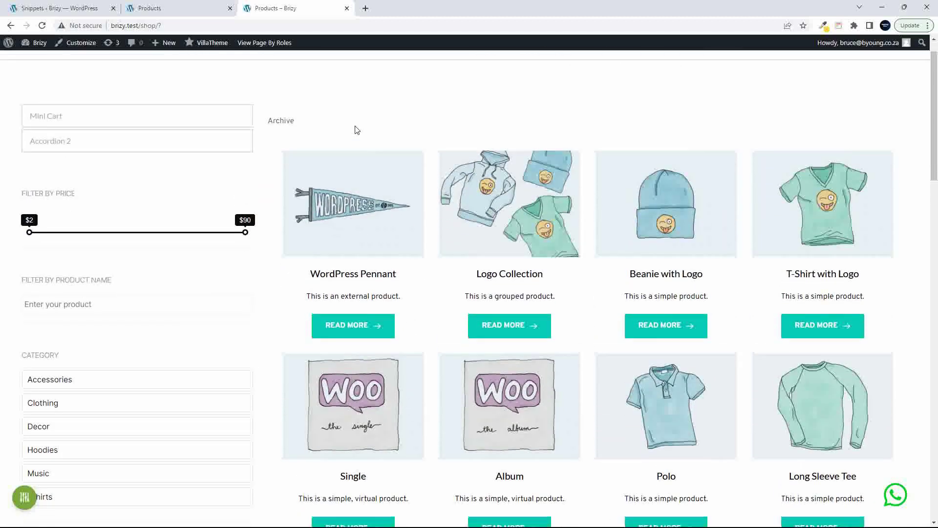
# In the editor, delete the Archive posts grid and the Products grid.
pyautogui.click(171, 8)
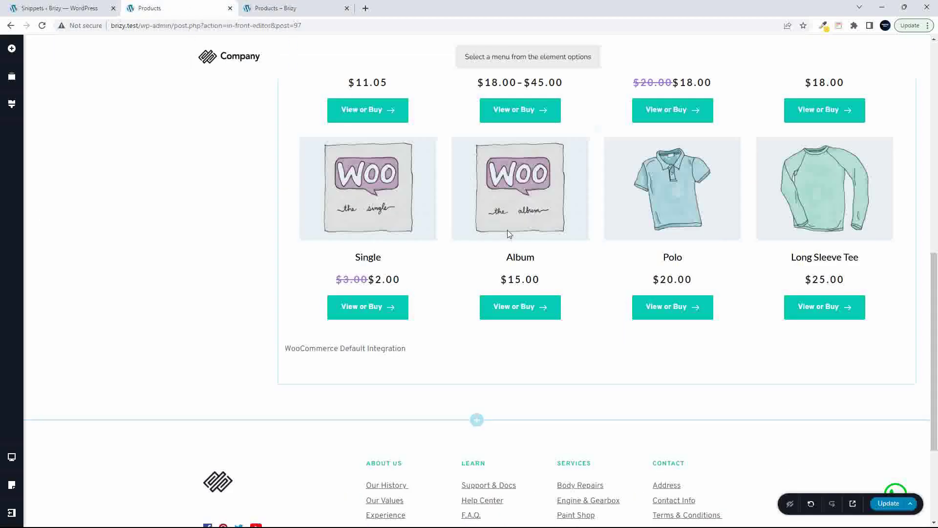
pyautogui.scroll(10, 567, 249)
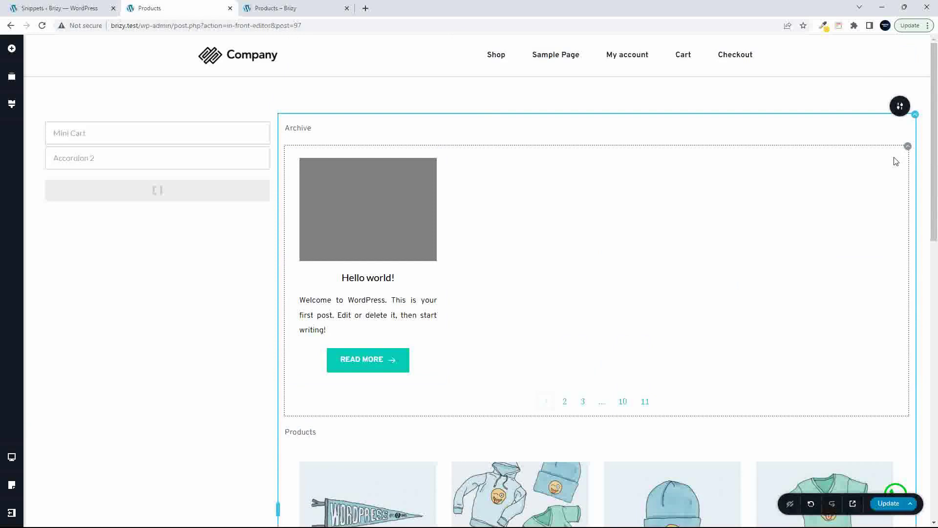
pyautogui.click(906, 146)
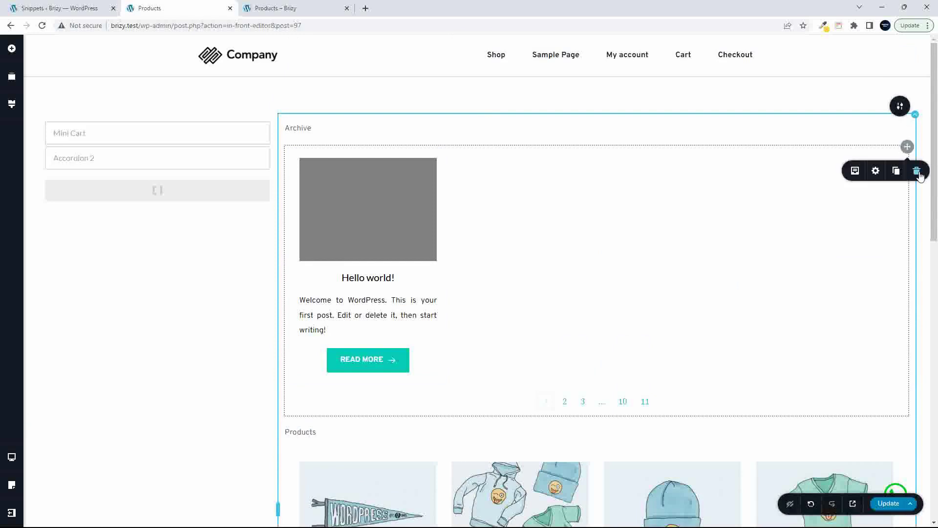
pyautogui.click(917, 171)
pyautogui.click(907, 171)
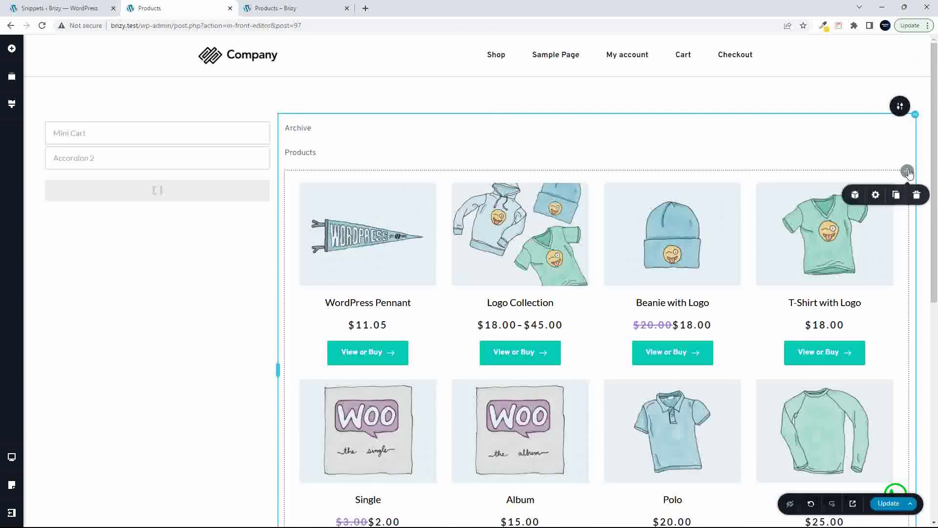
pyautogui.click(916, 195)
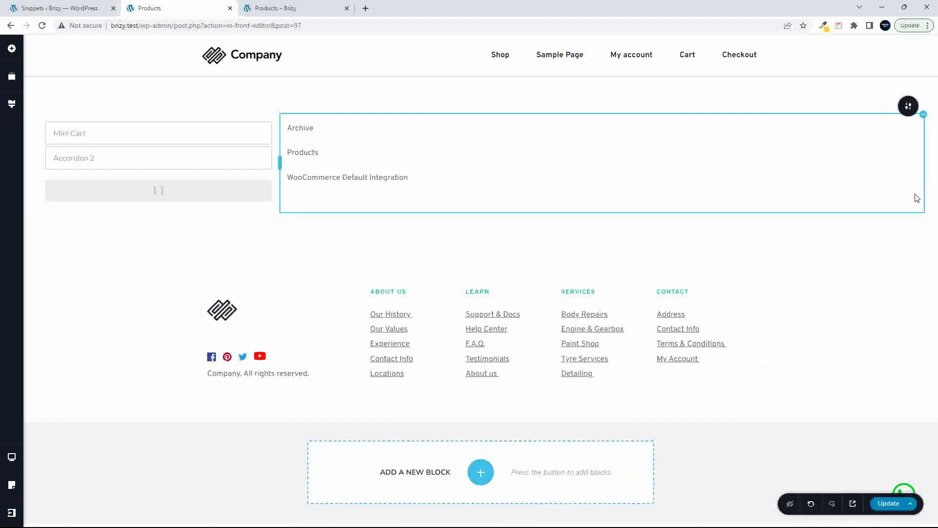
# Delete the Archive and Products heading texts and save the page with Update.
pyautogui.click(314, 130)
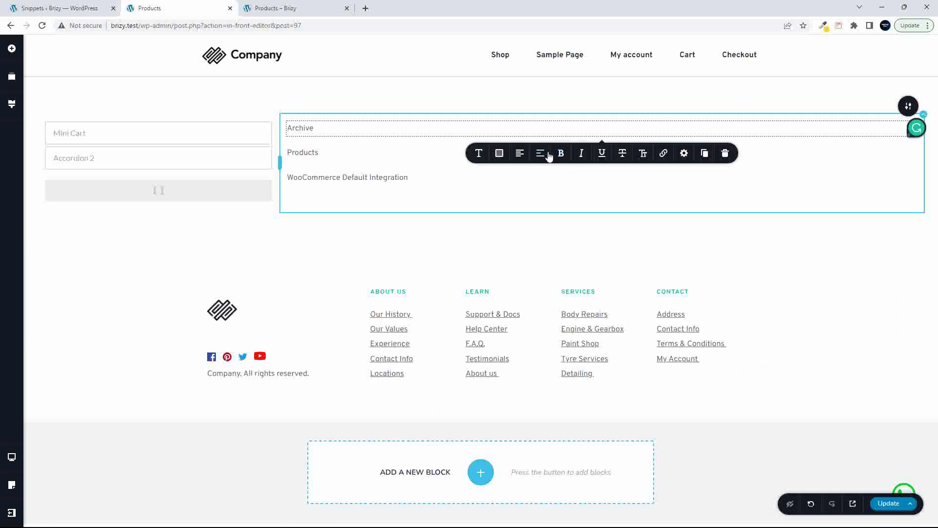
pyautogui.click(726, 155)
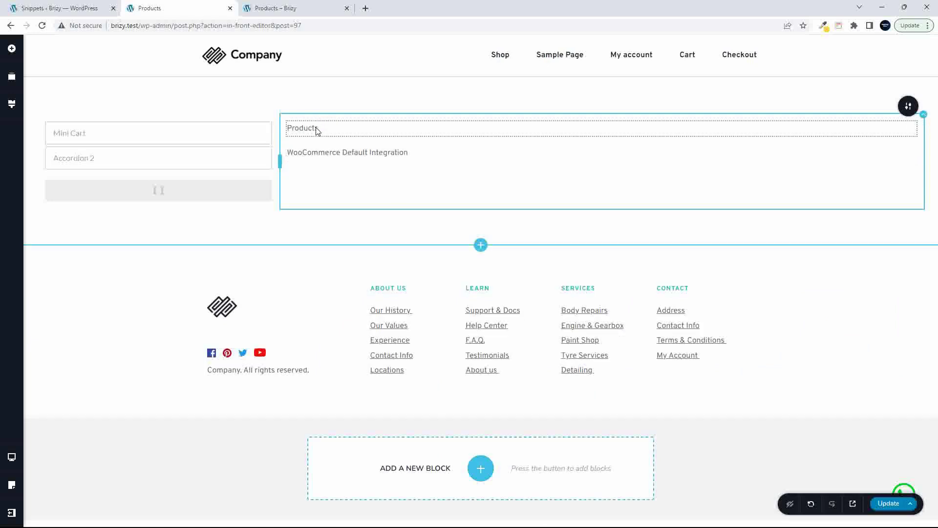
pyautogui.click(315, 129)
pyautogui.click(726, 154)
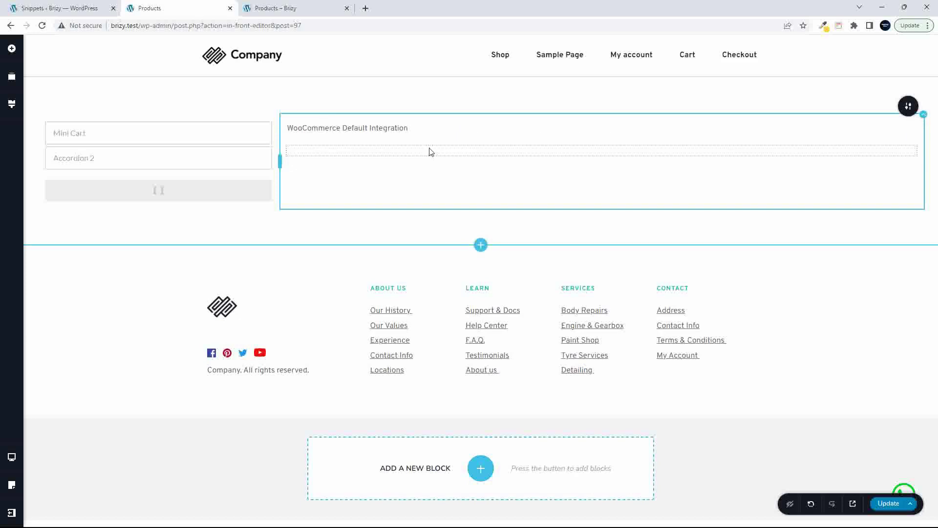
pyautogui.click(890, 503)
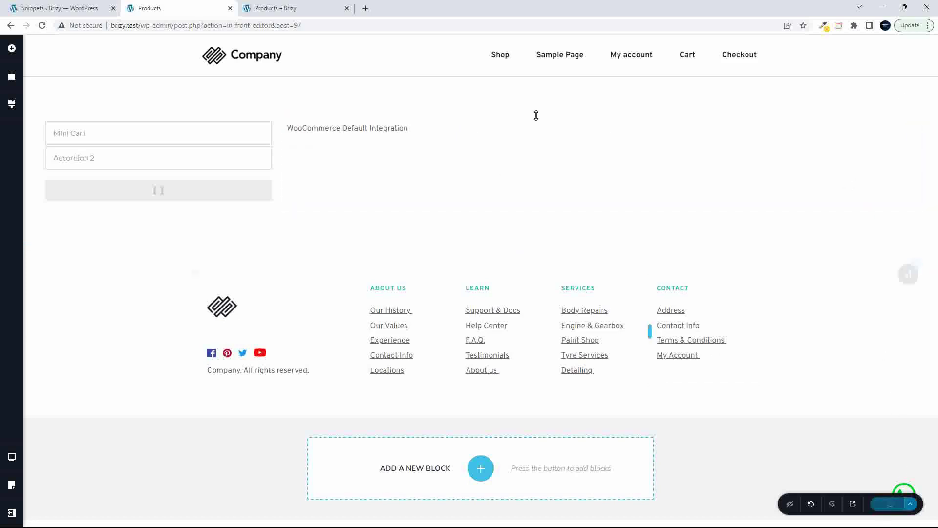
pyautogui.click(315, 9)
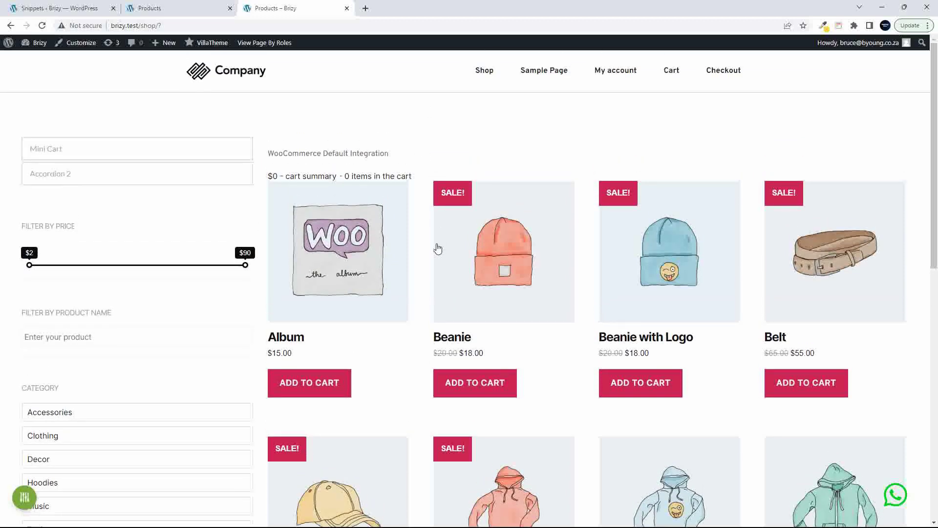
# Add the Album and the Beanie to the cart, checking the mini cart contents.
pyautogui.scroll(-1, 436, 247)
pyautogui.scroll(1, 436, 247)
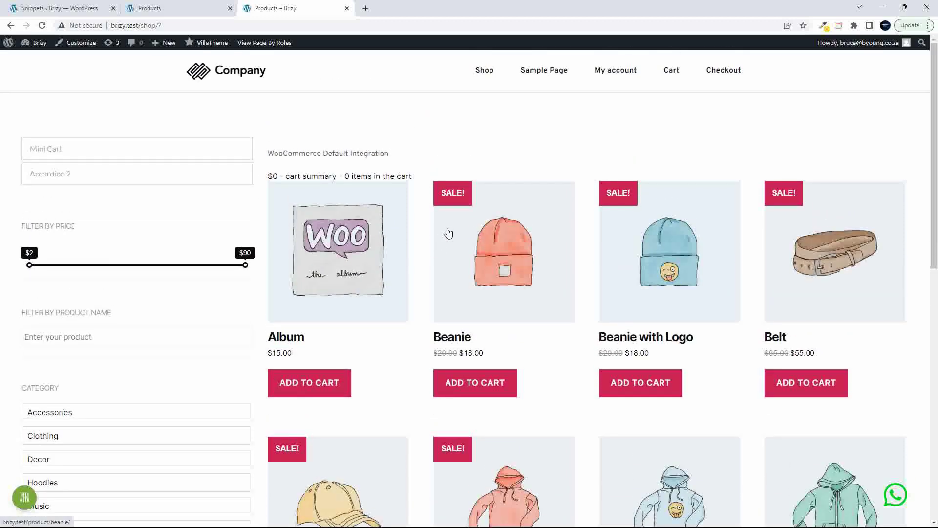
pyautogui.click(318, 387)
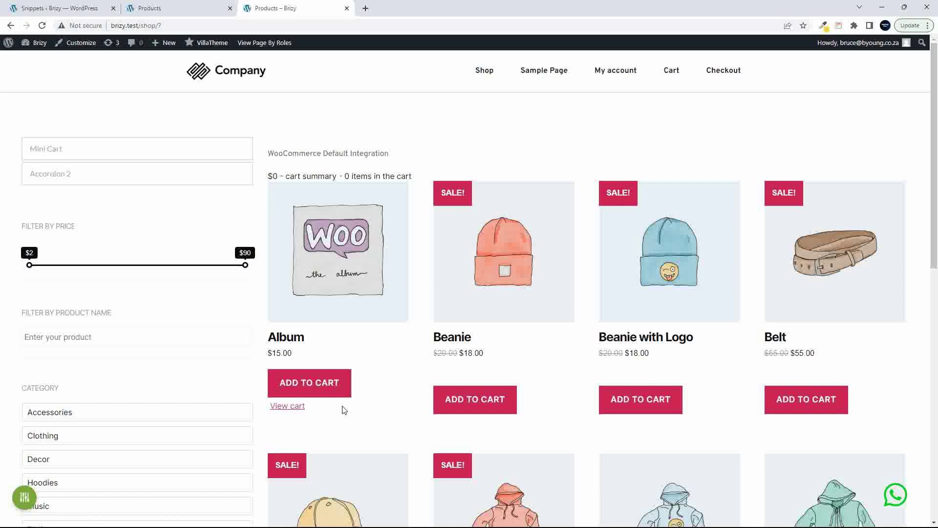
pyautogui.click(147, 149)
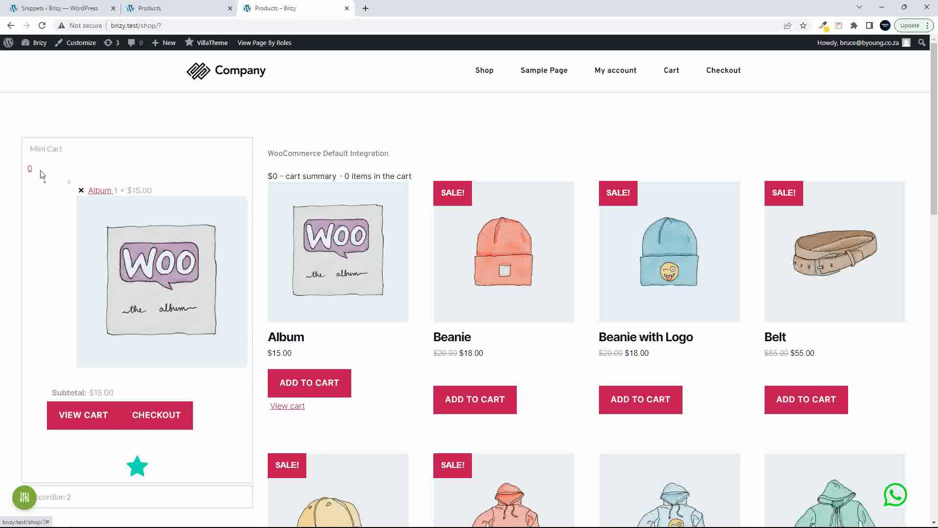
pyautogui.click(473, 399)
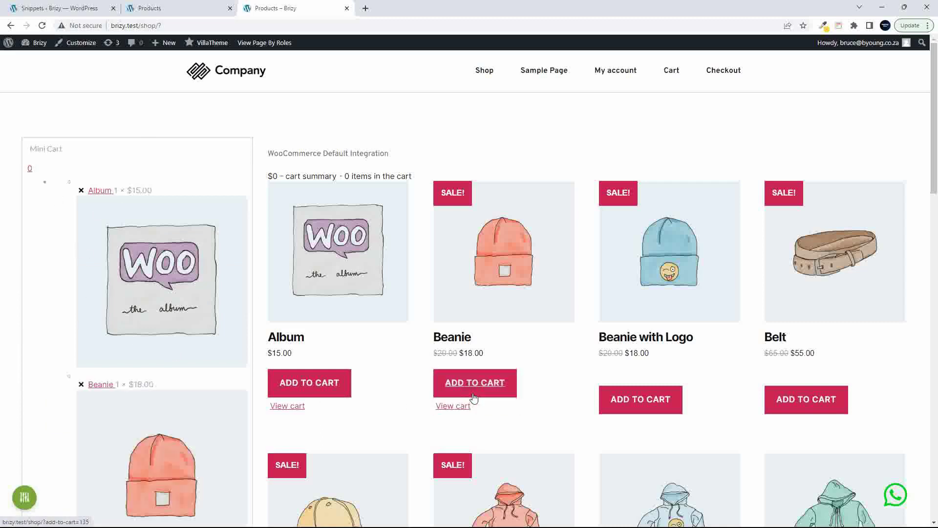
# Remove both items from the mini cart, then add the Beanie again and open the cart.
pyautogui.click(80, 385)
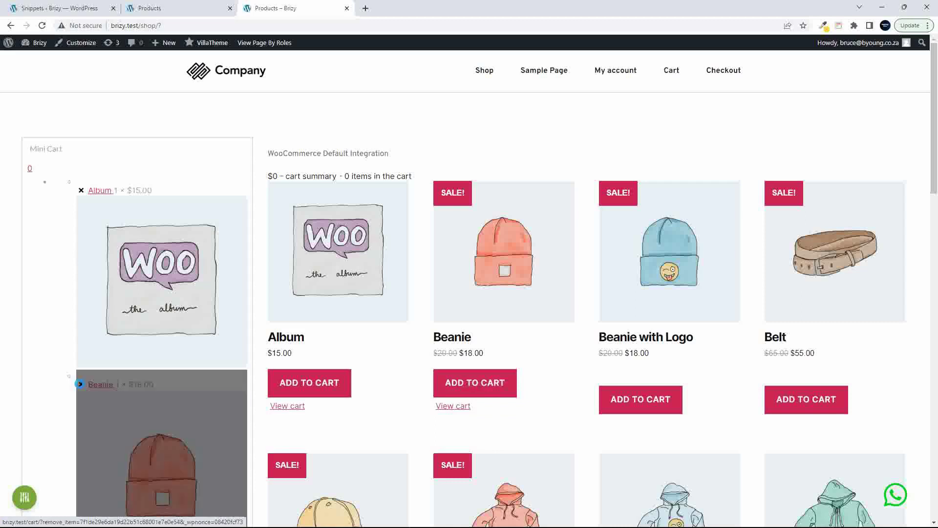
pyautogui.click(81, 191)
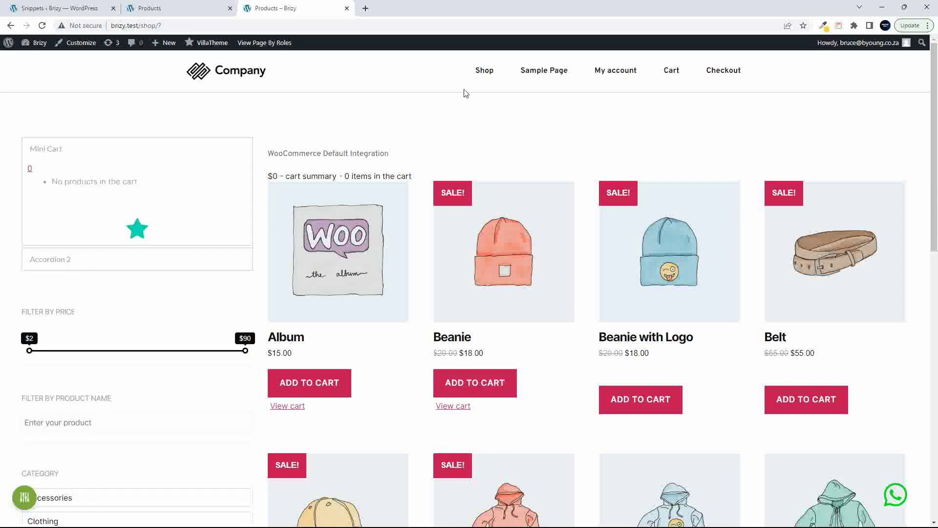
pyautogui.moveTo(490, 75)
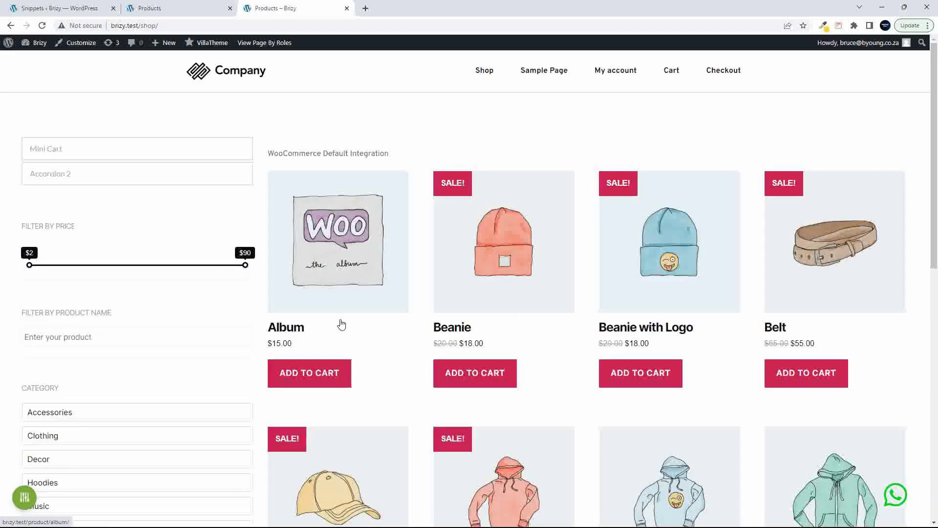
pyautogui.scroll(-1, 343, 325)
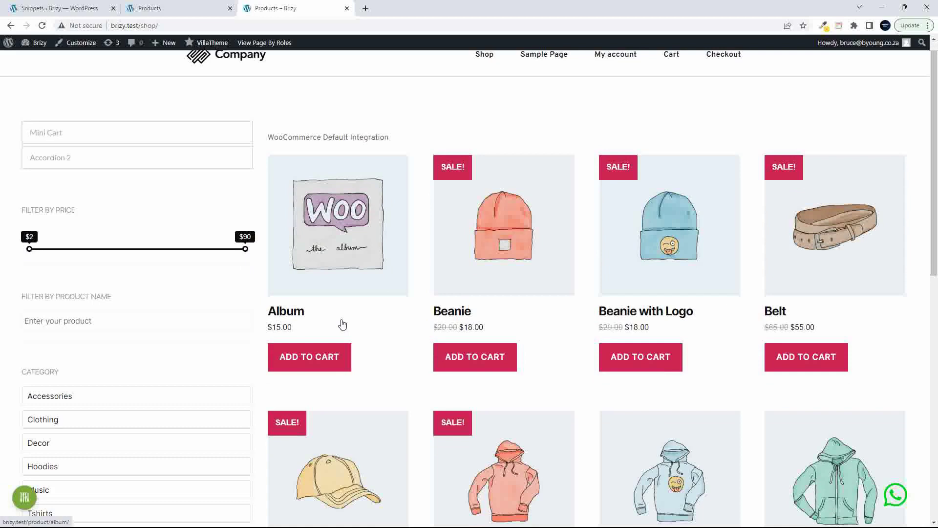
pyautogui.click(474, 360)
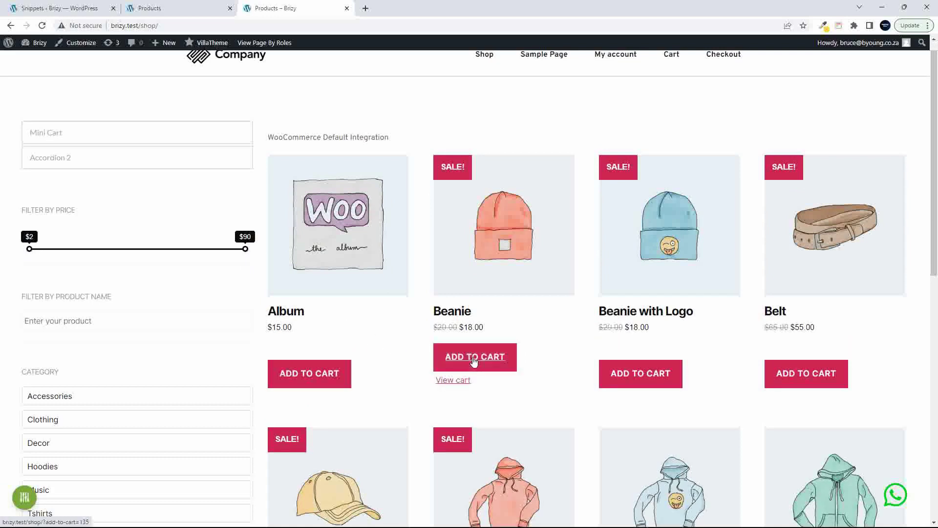
pyautogui.click(452, 381)
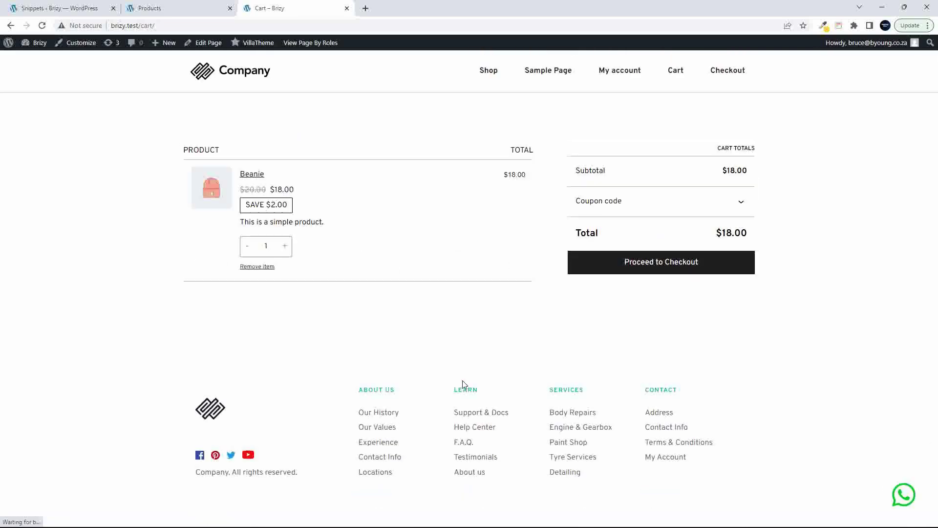
# Remove the Beanie from the cart page, then go back to Shop from the header menu.
pyautogui.click(257, 267)
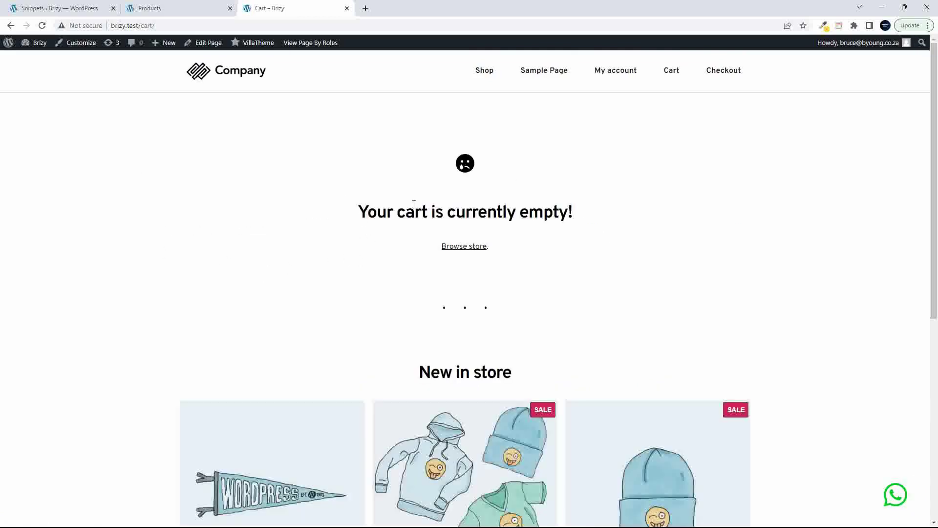
pyautogui.click(484, 73)
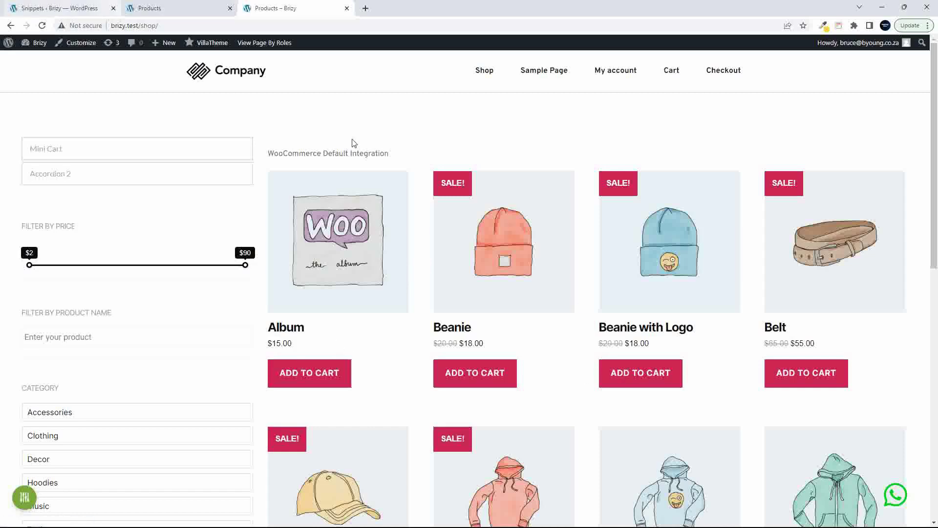
# Select the snippets from Woo Archive Add Quantity to WooCommerce update cart total and bulk-activate them.
pyautogui.click(63, 7)
pyautogui.scroll(-10, 242, 239)
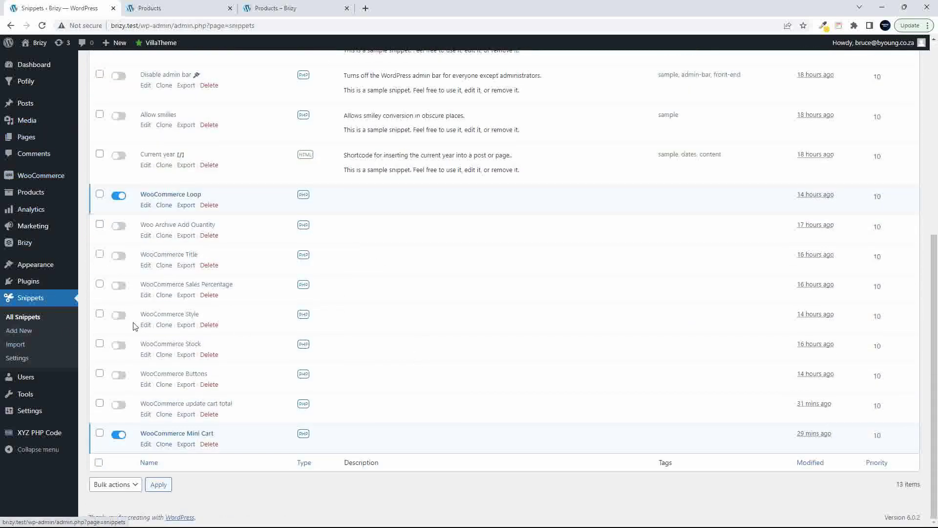
pyautogui.click(100, 224)
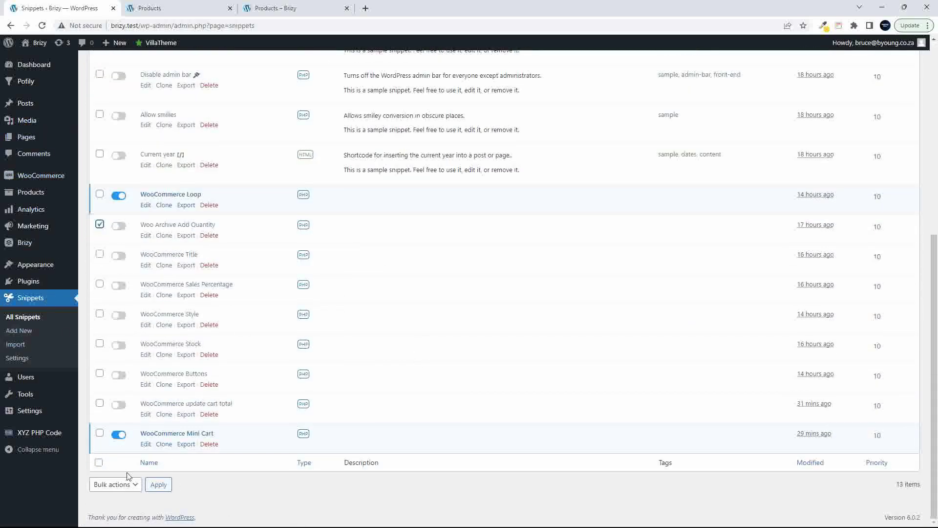
pyautogui.keyDown('shift'); pyautogui.click(99, 404); pyautogui.keyUp('shift')
pyautogui.click(119, 485)
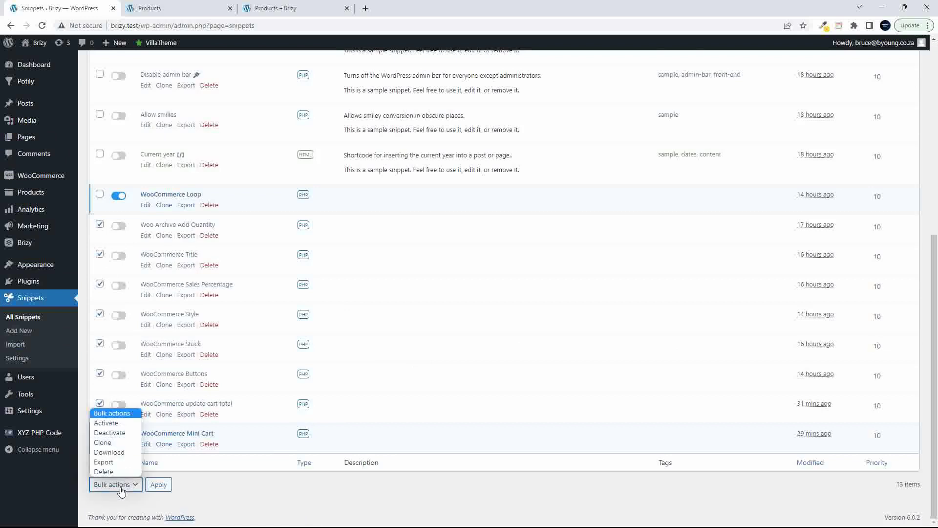
pyautogui.click(110, 423)
pyautogui.click(157, 483)
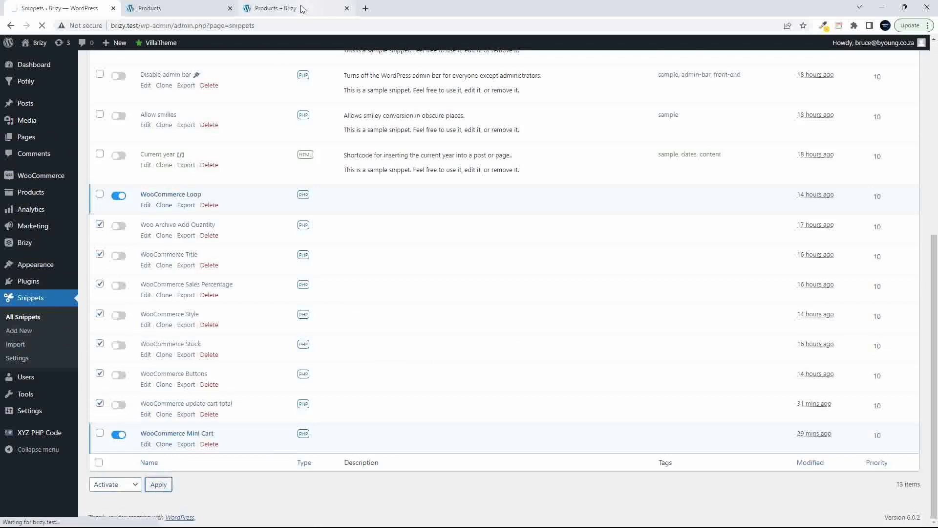
pyautogui.click(276, 8)
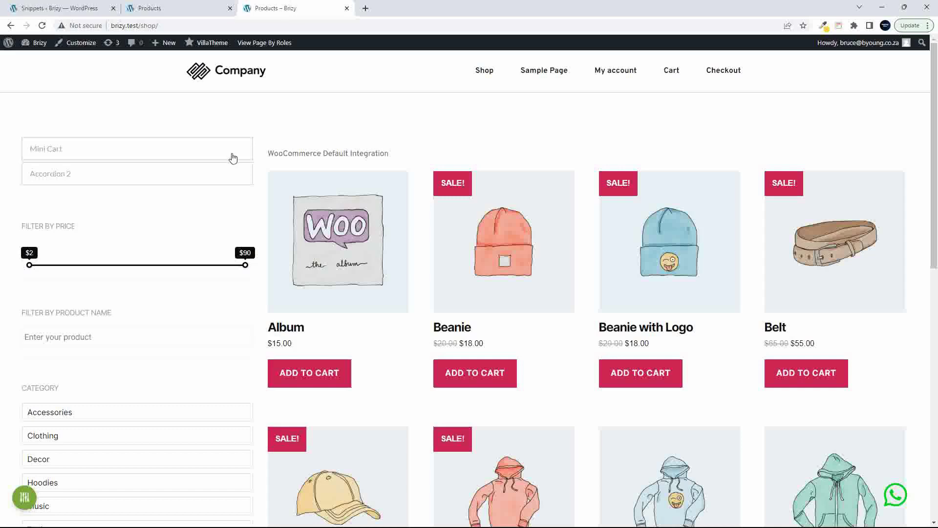
# Reload the shop, look over the sale badges and stock labels, and go to page 2.
pyautogui.click(41, 27)
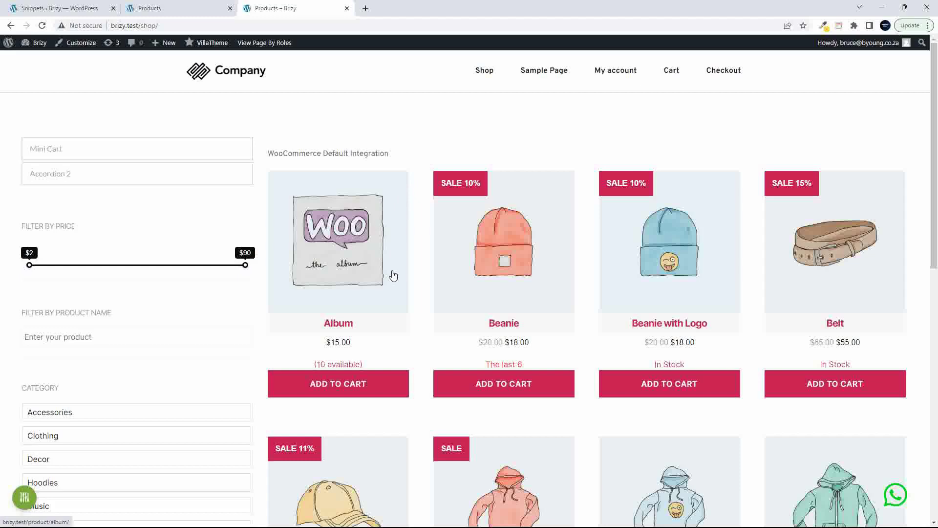
pyautogui.scroll(-3, 400, 291)
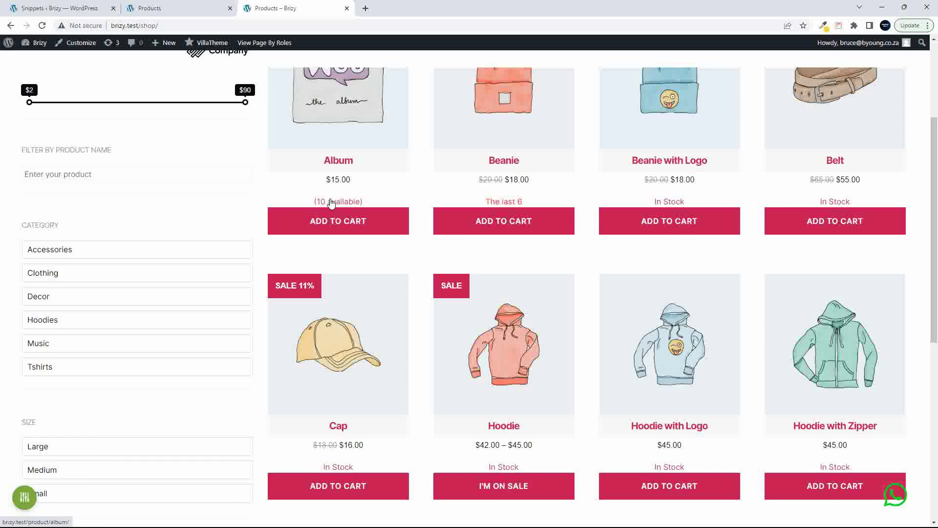
pyautogui.scroll(3, 381, 200)
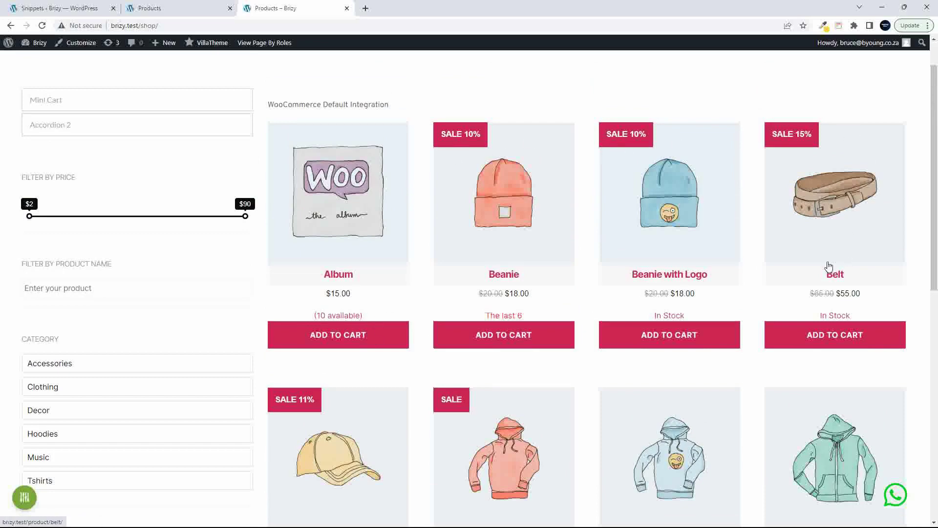
pyautogui.scroll(1, 527, 342)
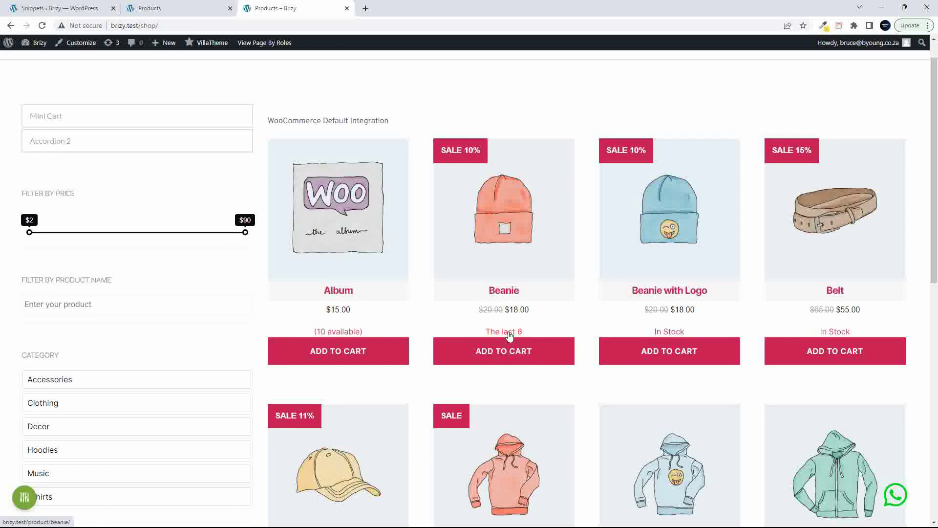
pyautogui.scroll(-6, 508, 335)
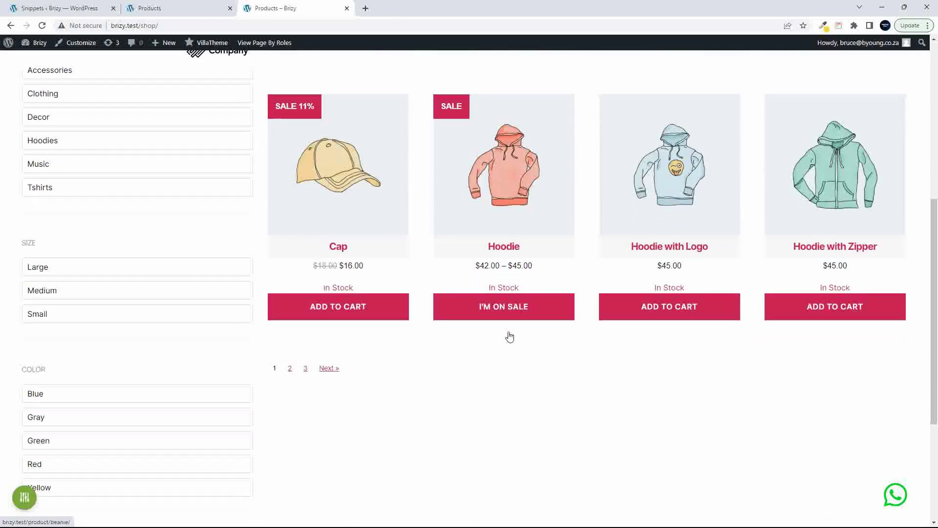
pyautogui.click(328, 368)
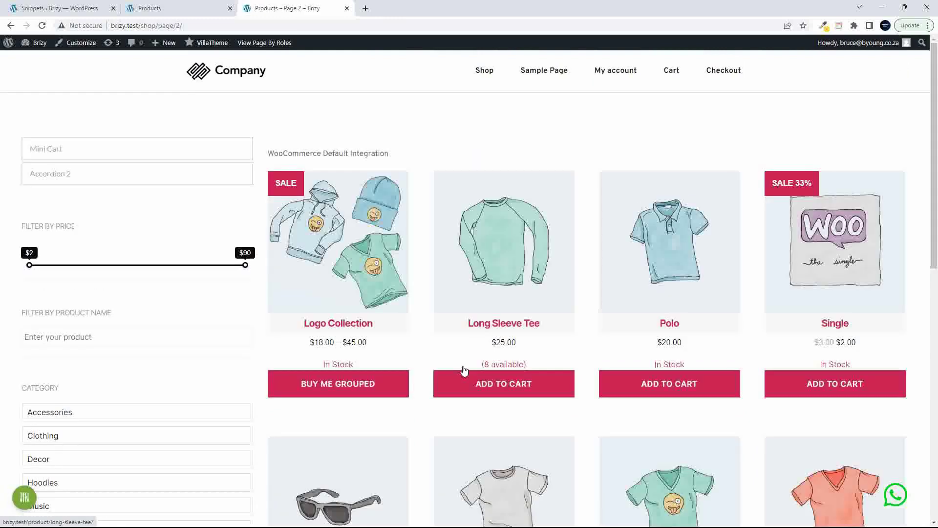
pyautogui.scroll(-3, 464, 370)
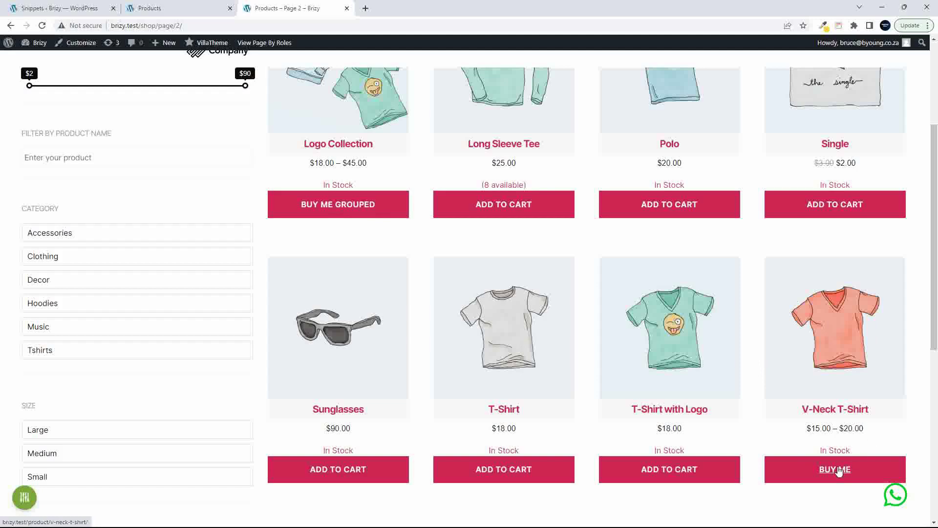
pyautogui.scroll(-2, 838, 471)
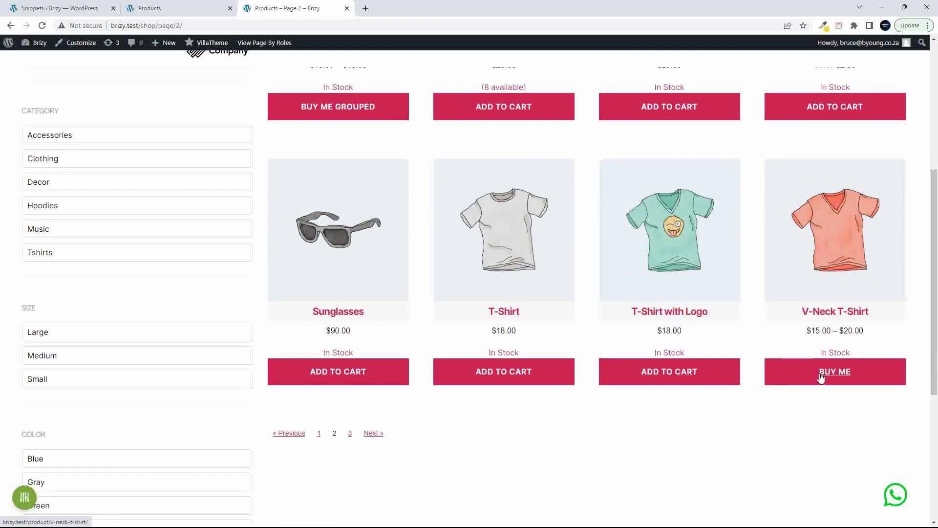
pyautogui.click(350, 433)
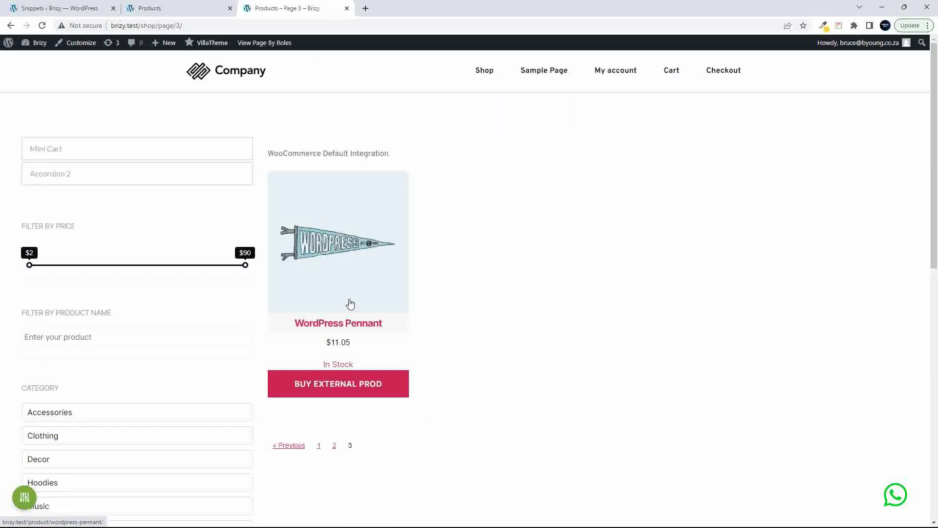
pyautogui.click(292, 445)
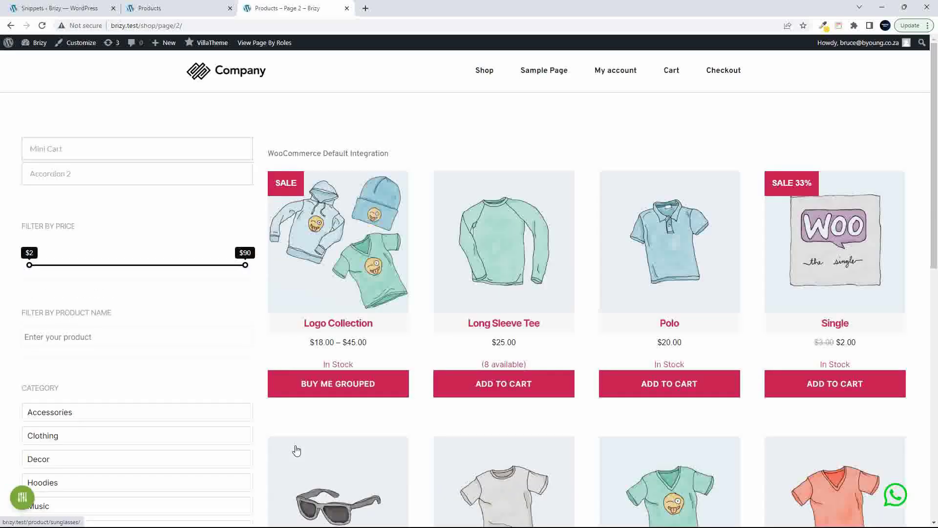
pyautogui.scroll(-15, 360, 439)
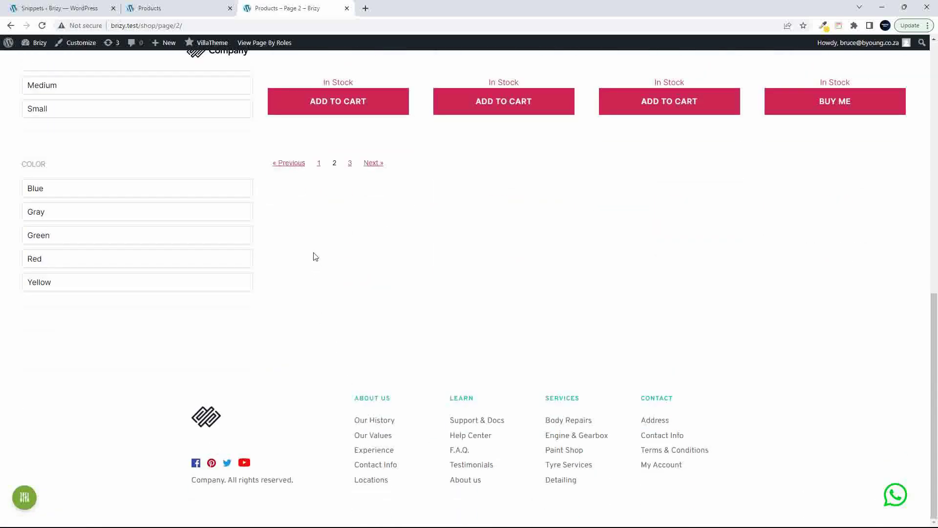
pyautogui.click(296, 168)
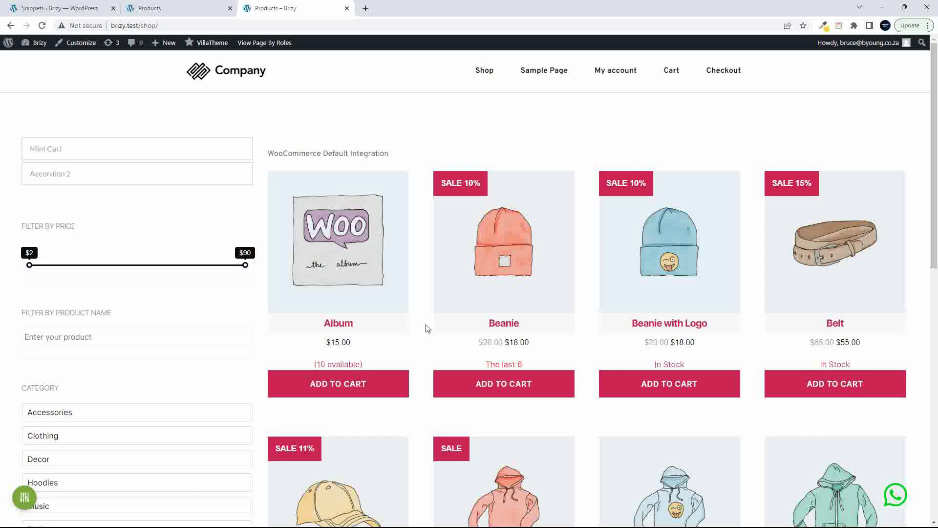
# Add the Album and the Beanie to the cart and view them in the mini cart.
pyautogui.click(344, 389)
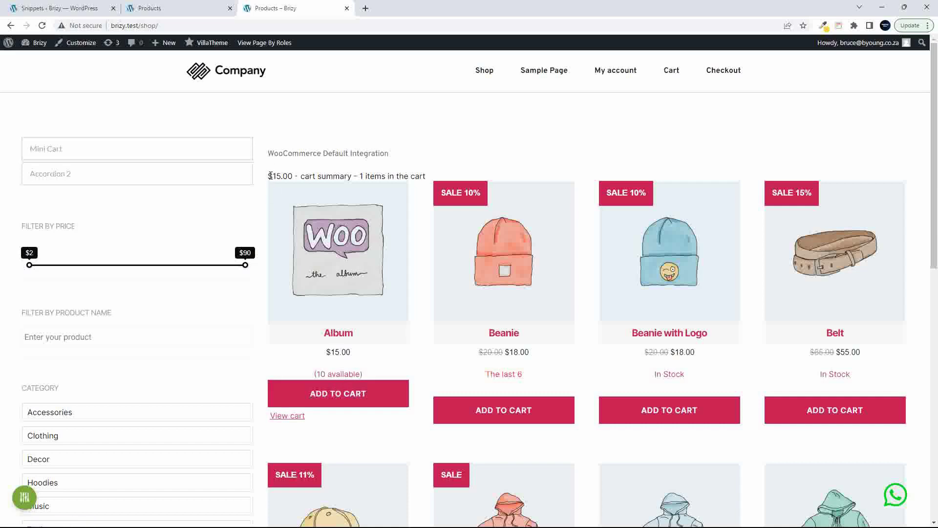
pyautogui.moveTo(270, 176); pyautogui.dragTo(436, 180)
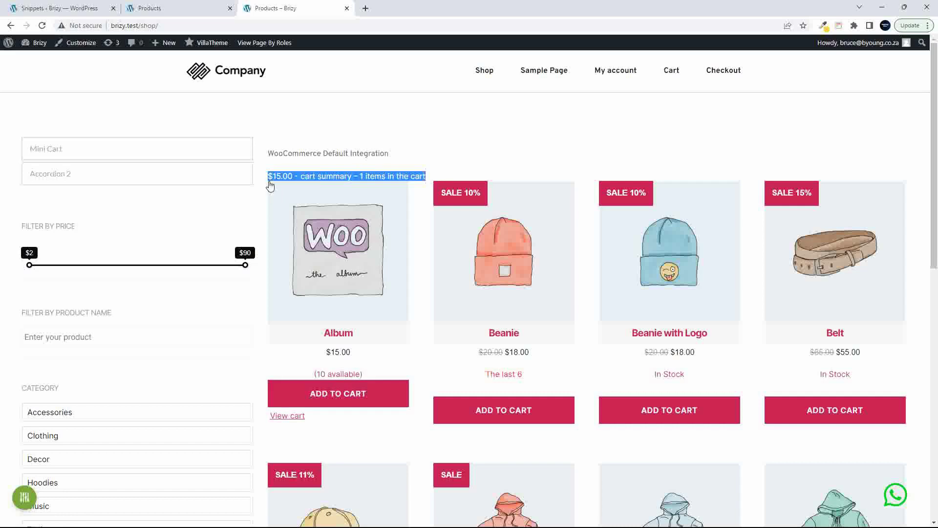
pyautogui.click(366, 177)
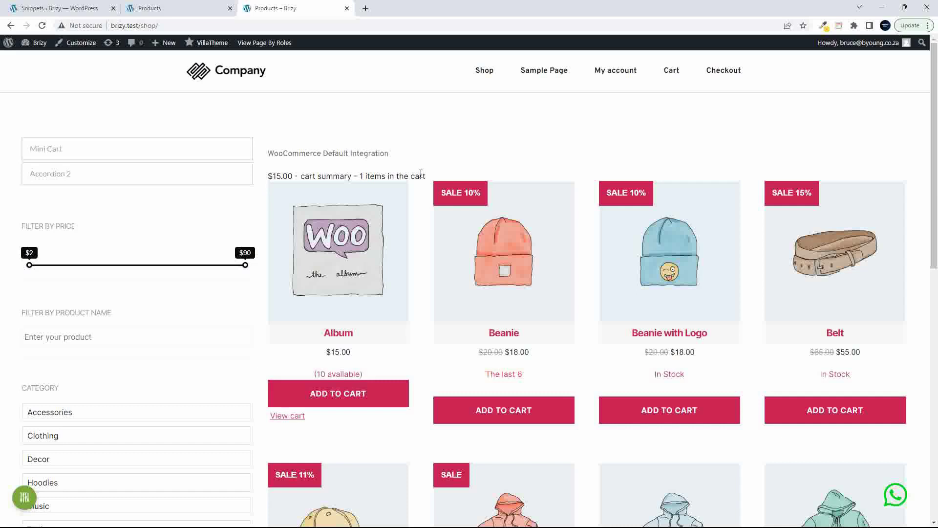
pyautogui.click(518, 415)
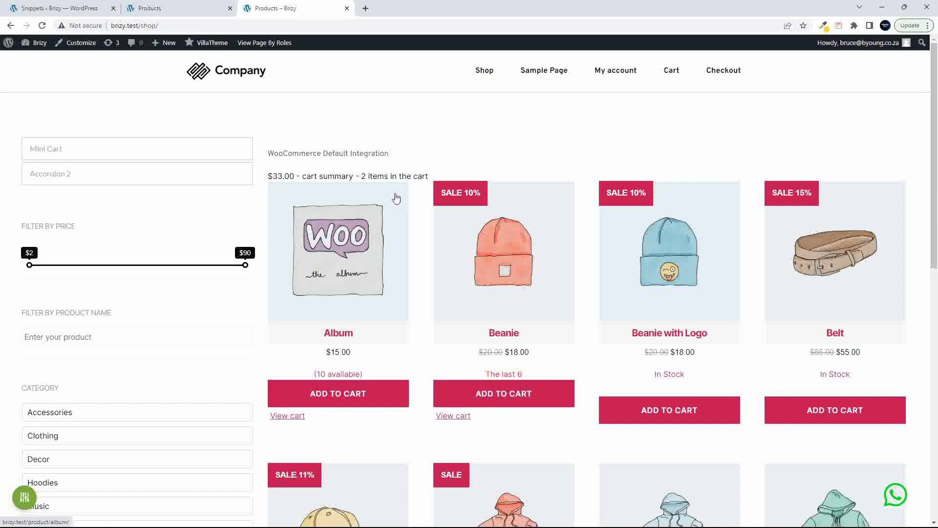
pyautogui.click(122, 154)
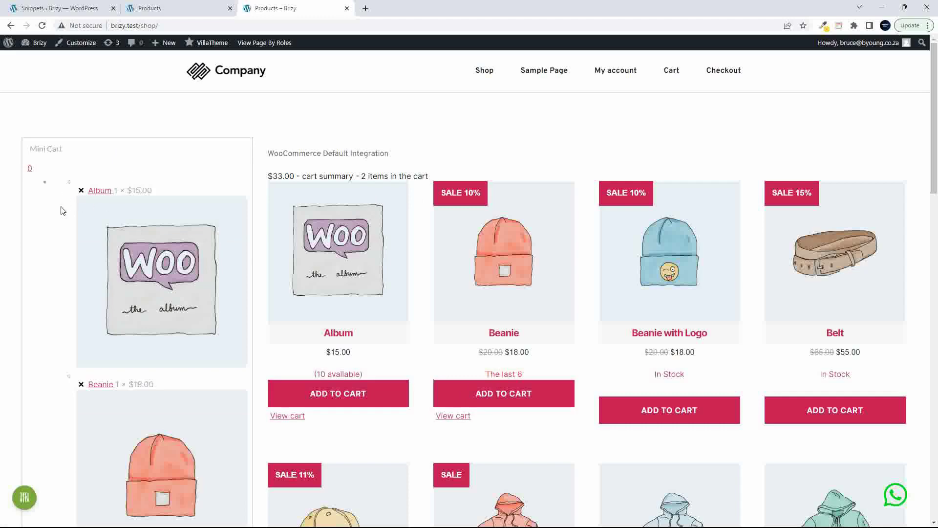
pyautogui.scroll(-2, 62, 212)
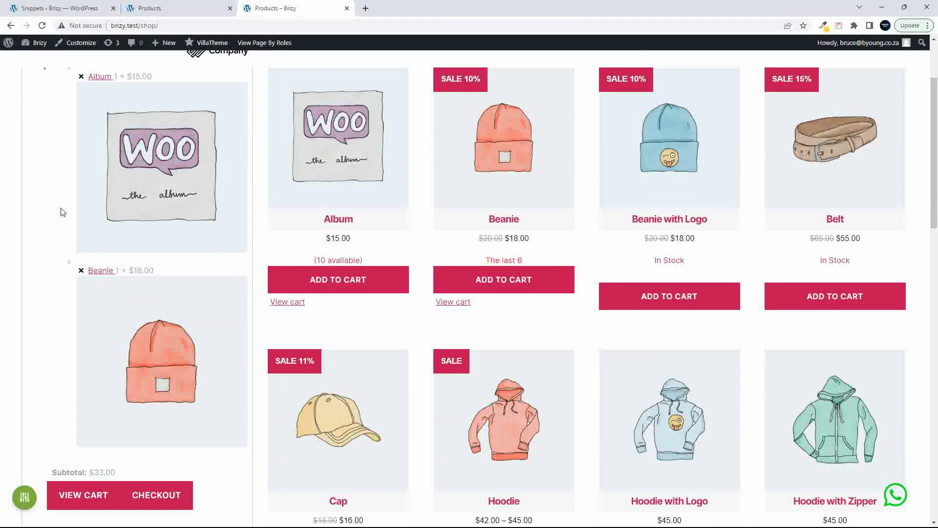
pyautogui.scroll(2, 62, 212)
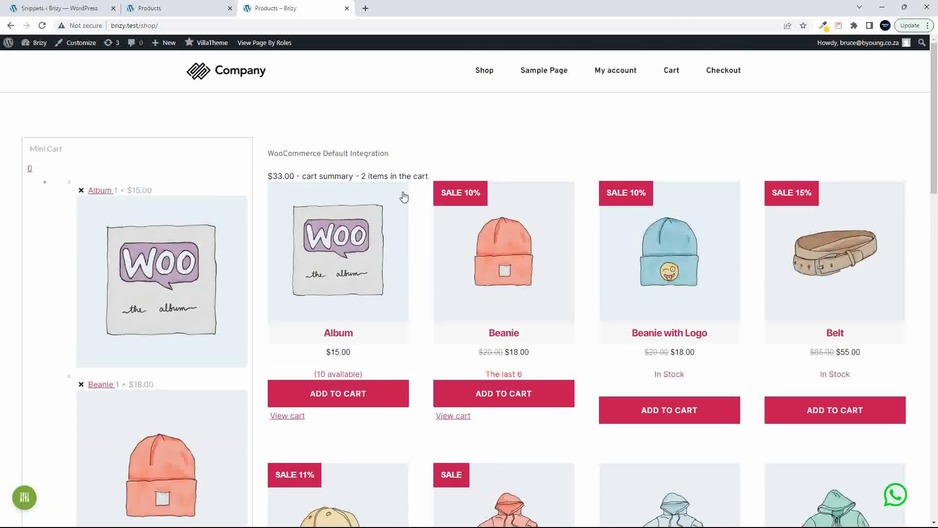
# Remove the Album and Beanie, re-add and remove the Album, leaving 0 items in the cart.
pyautogui.click(81, 190)
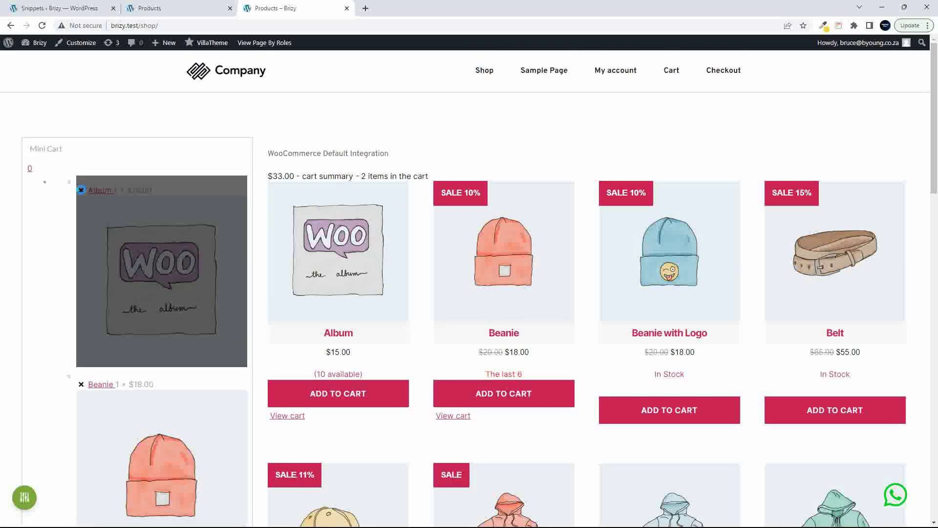
pyautogui.click(81, 191)
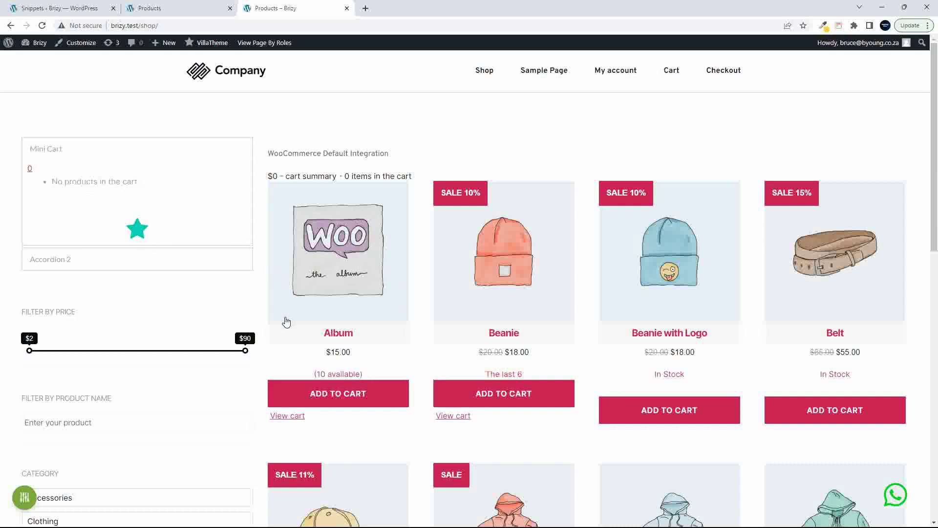
pyautogui.click(352, 396)
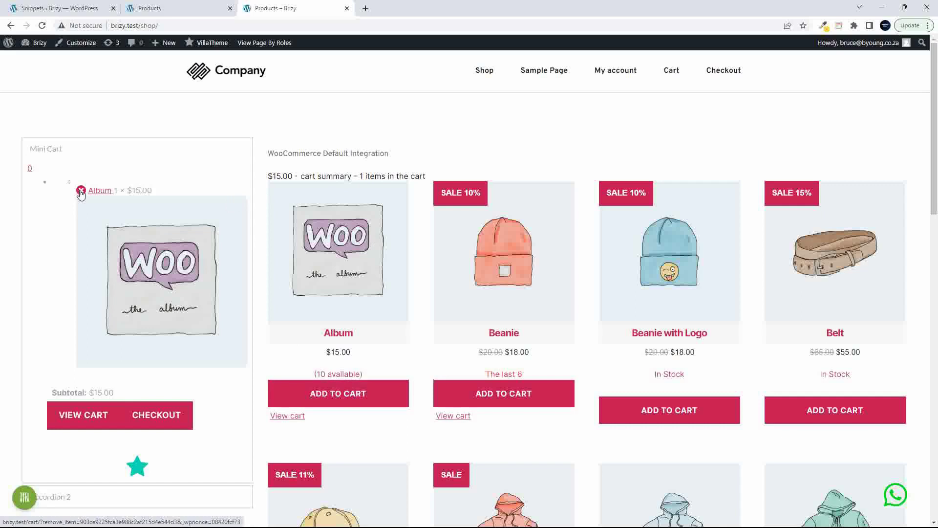
pyautogui.click(81, 191)
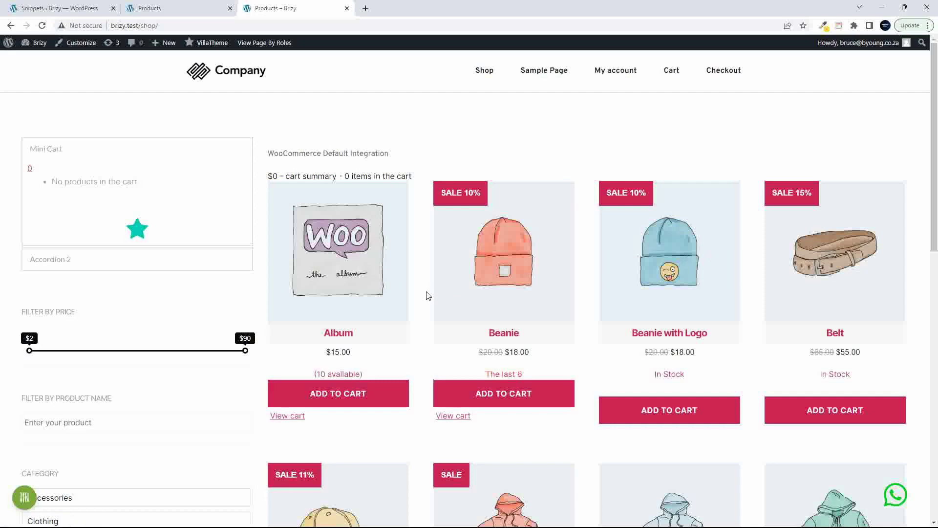
pyautogui.scroll(-2, 428, 295)
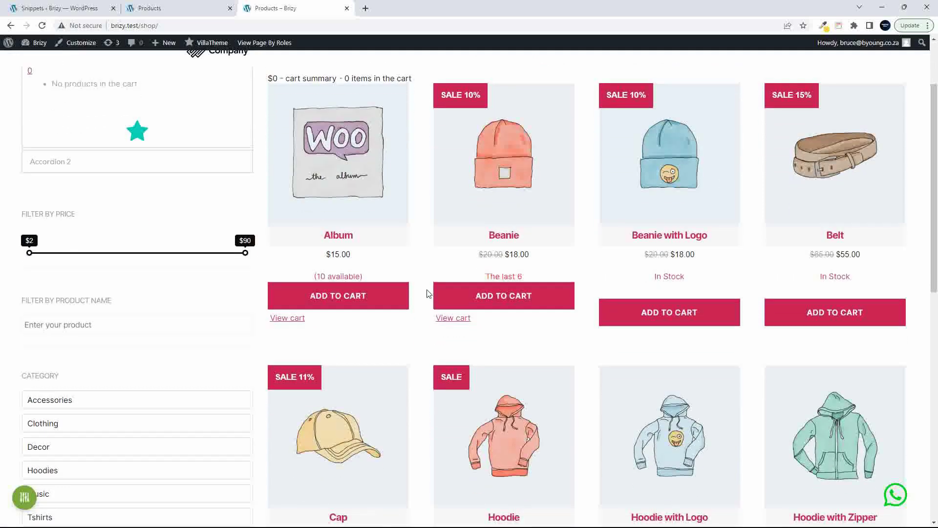
pyautogui.scroll(-3, 428, 293)
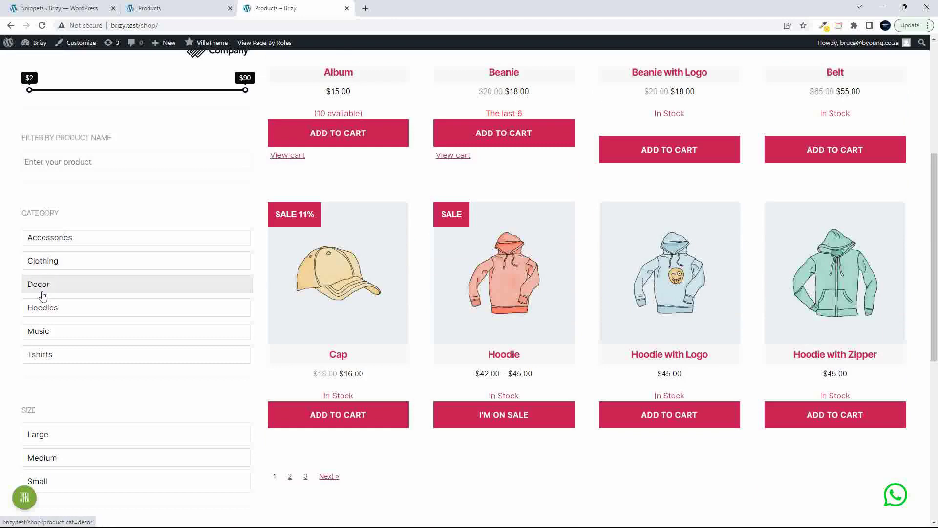
pyautogui.click(73, 290)
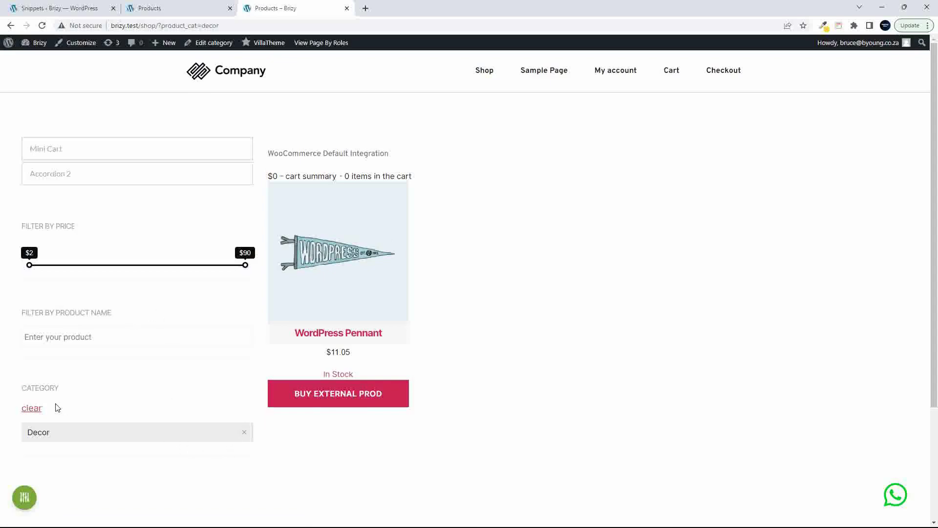
pyautogui.click(32, 409)
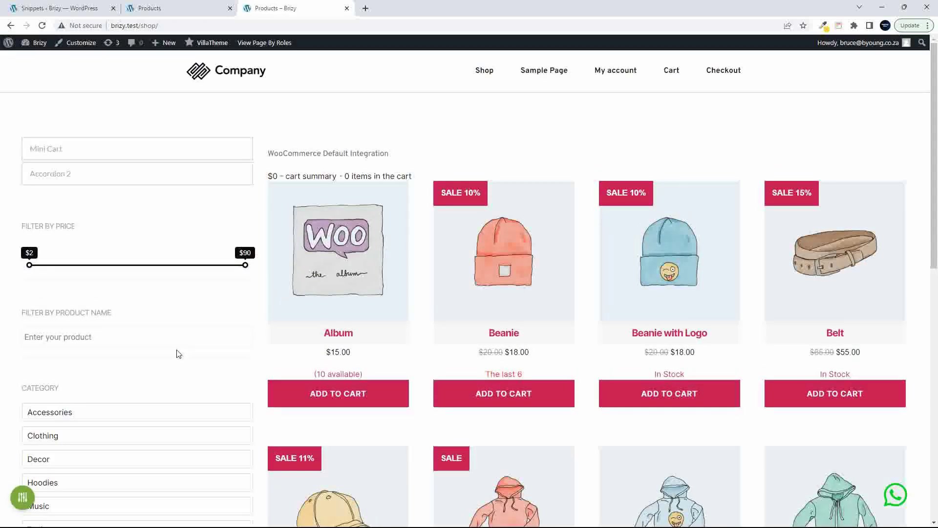
pyautogui.scroll(-7, 178, 352)
pyautogui.click(45, 275)
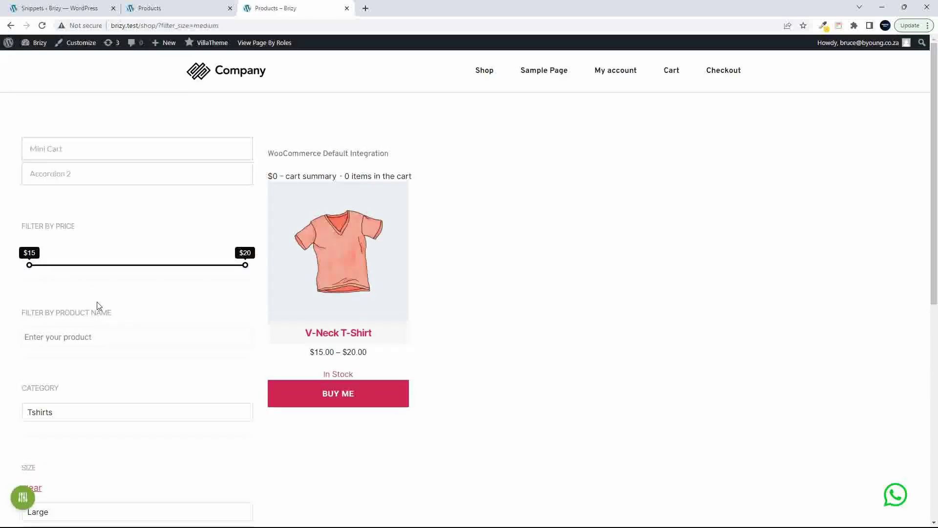
pyautogui.scroll(-3, 96, 306)
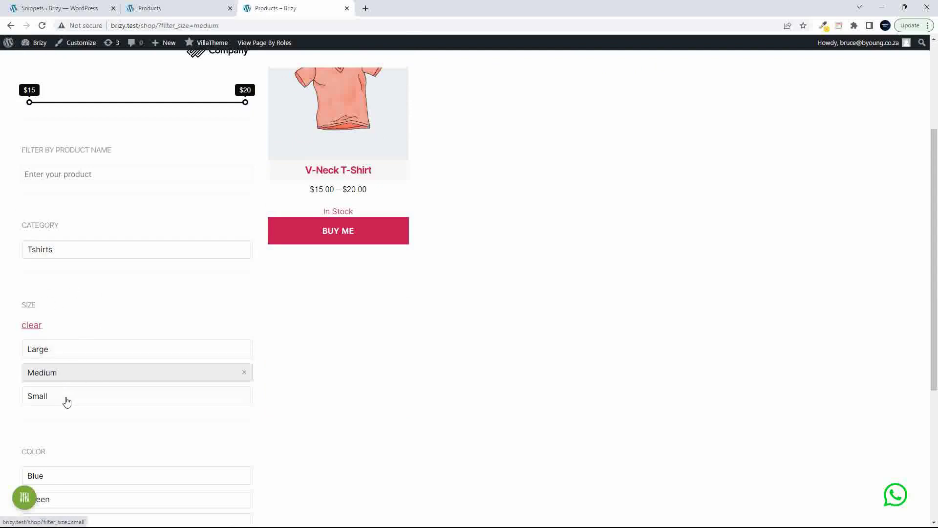
pyautogui.scroll(-4, 82, 401)
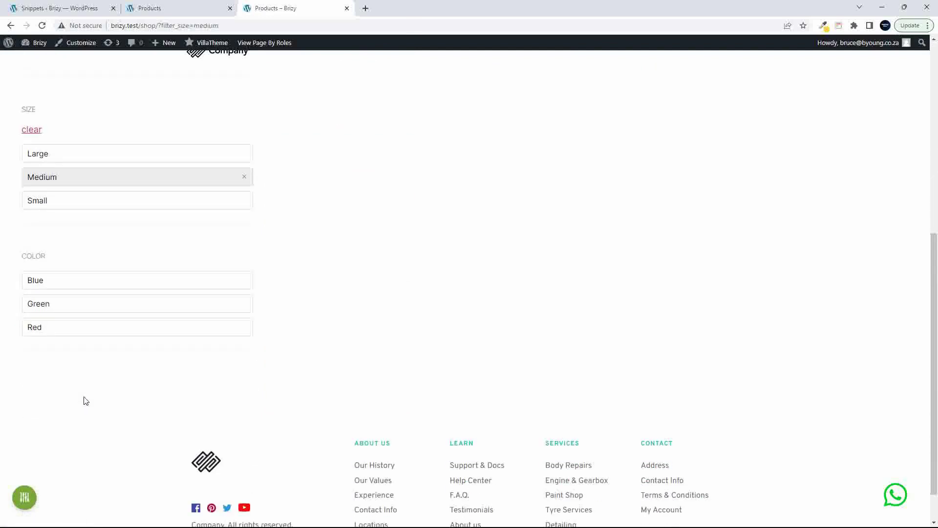
pyautogui.click(34, 284)
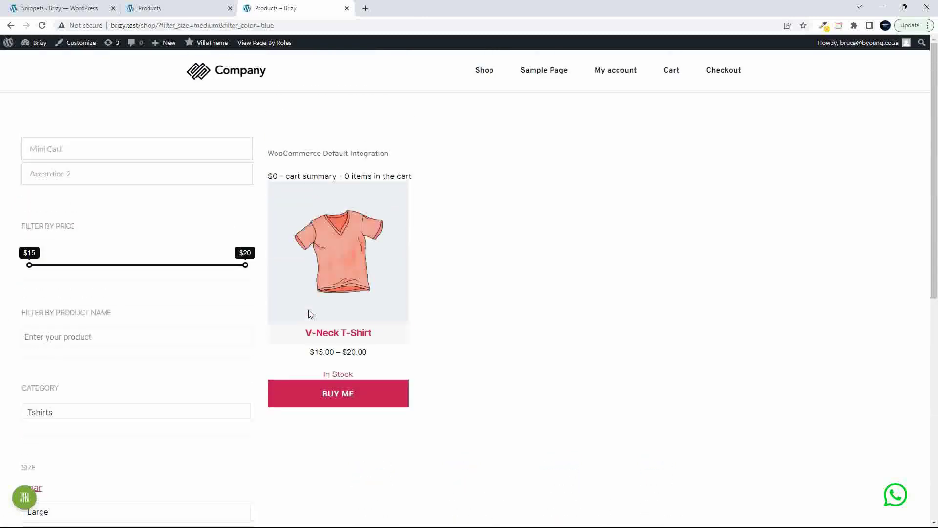
pyautogui.moveTo(487, 72)
pyautogui.click(491, 93)
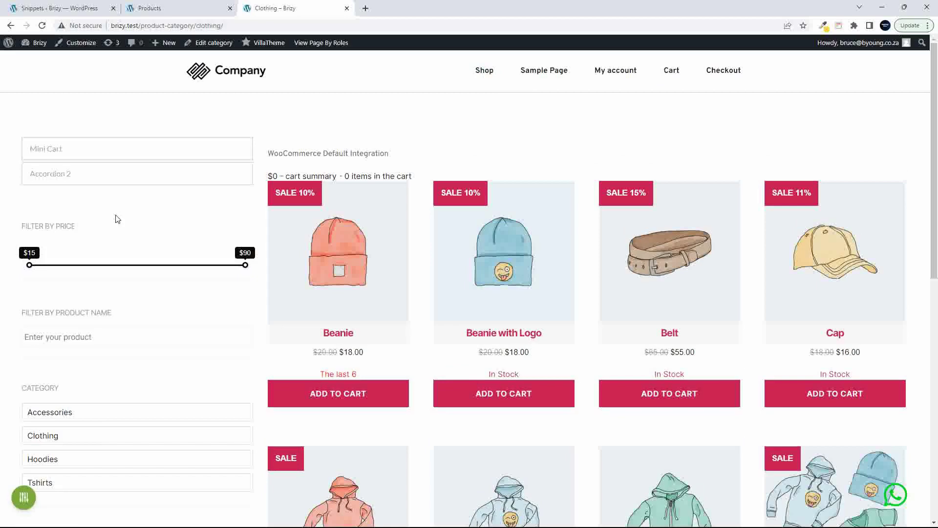
pyautogui.scroll(-5, 85, 313)
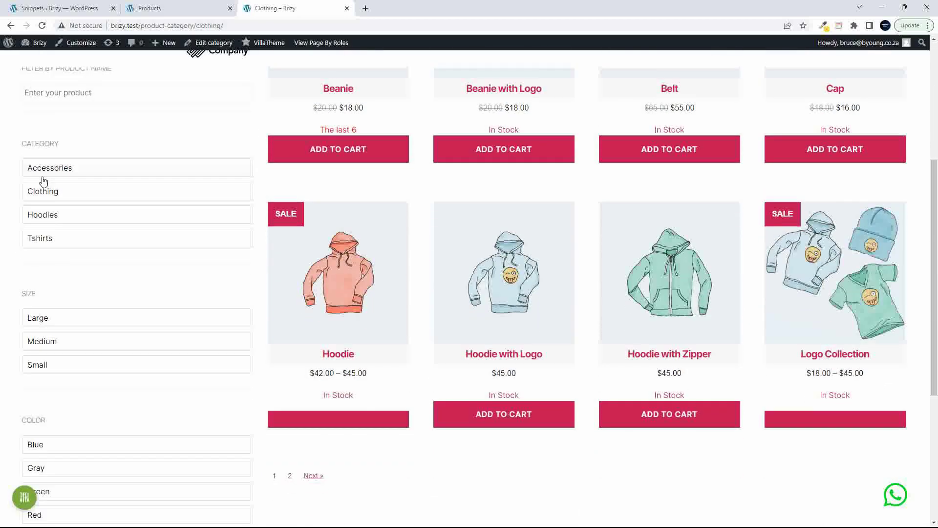
pyautogui.scroll(-3, 69, 343)
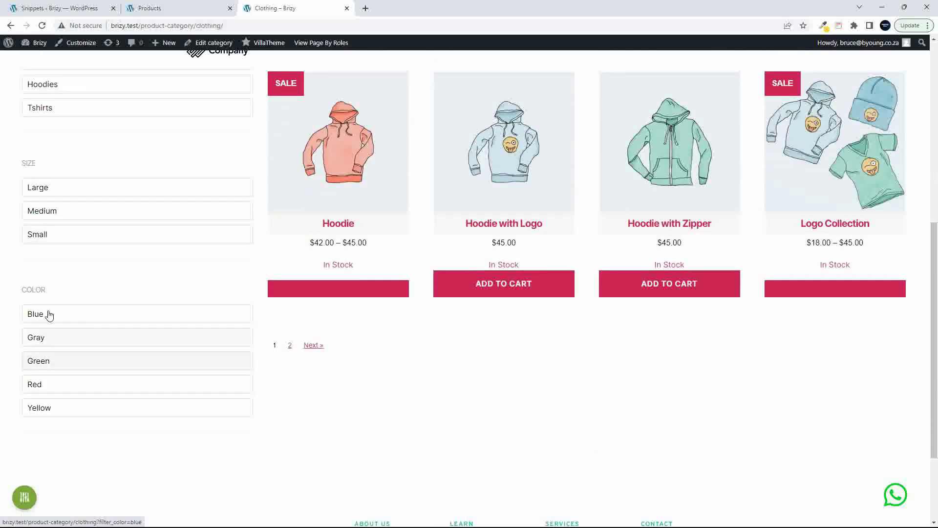
pyautogui.scroll(2, 89, 320)
pyautogui.scroll(1, 89, 320)
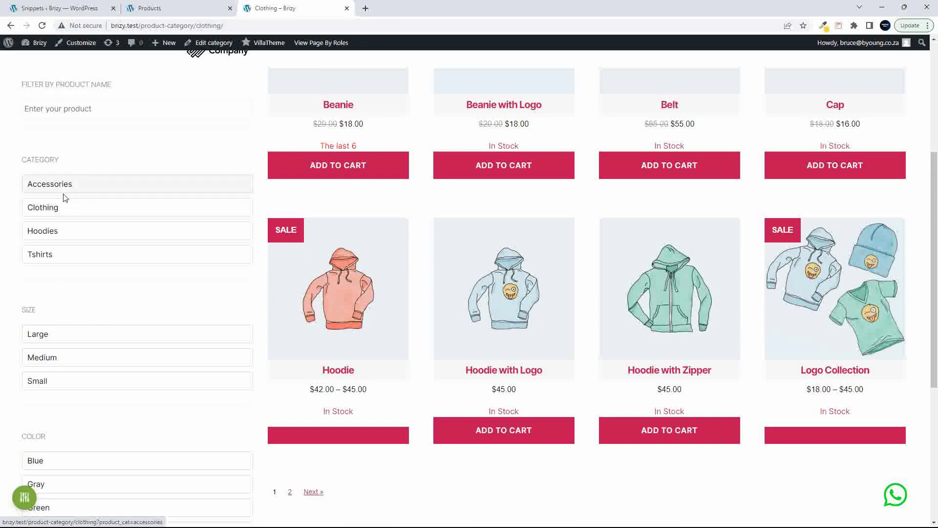
pyautogui.scroll(5, 59, 252)
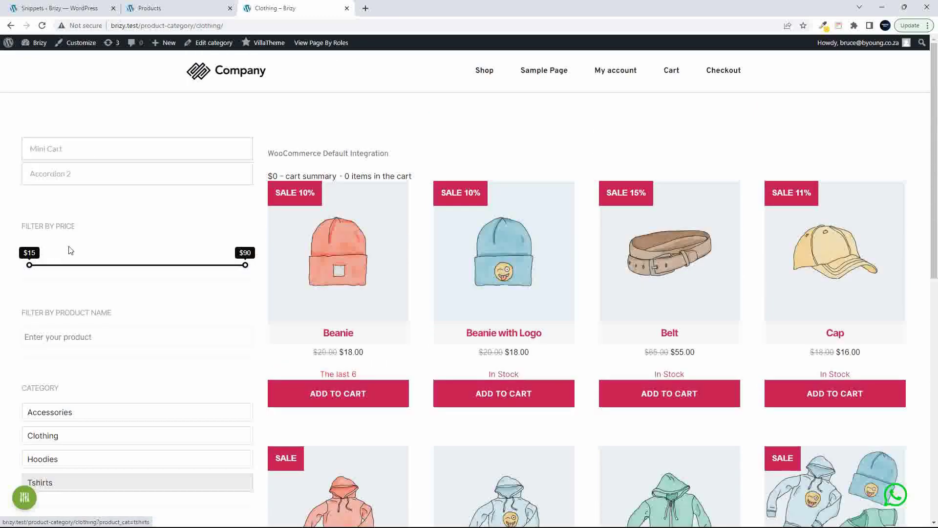
pyautogui.moveTo(486, 77)
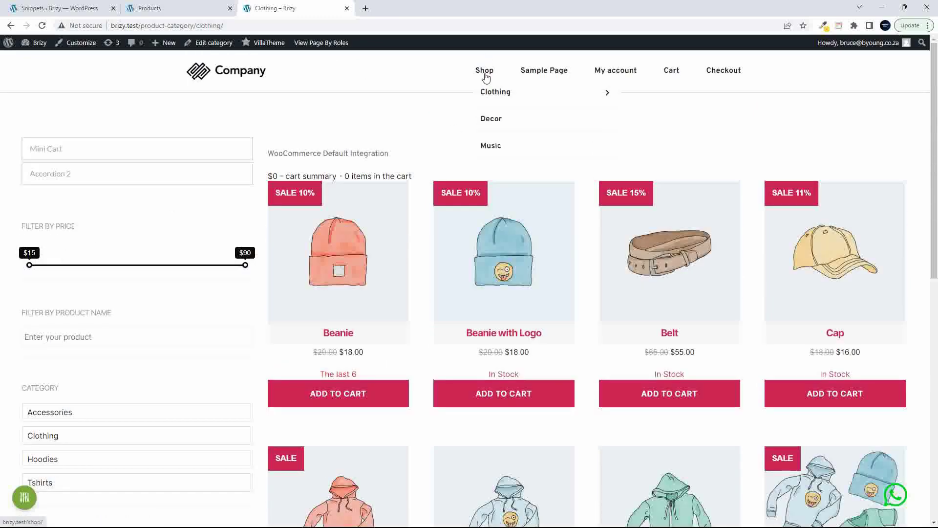
pyautogui.click(498, 125)
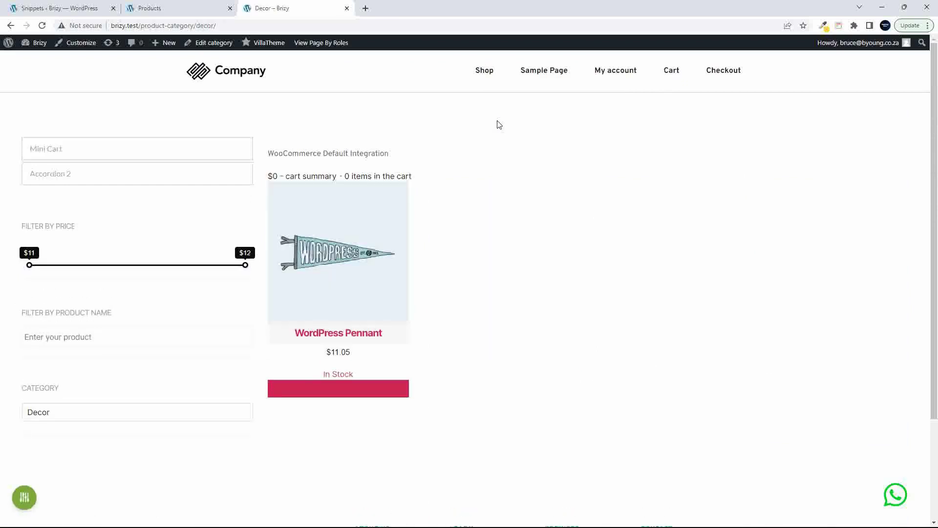
pyautogui.scroll(-3, 48, 326)
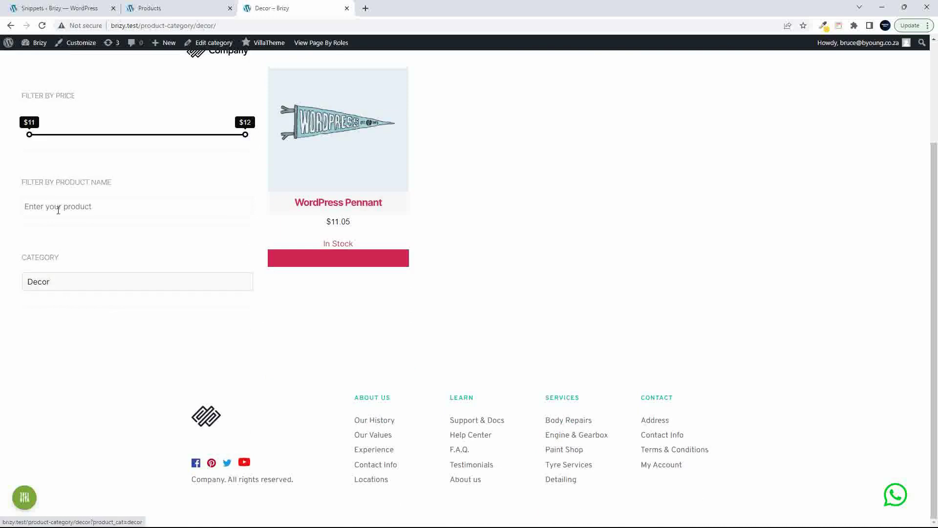
pyautogui.scroll(3, 401, 359)
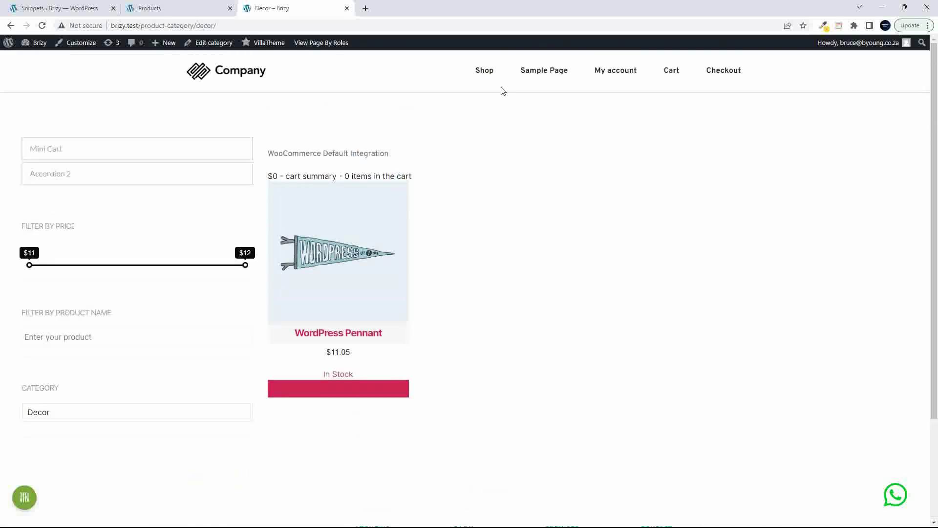
pyautogui.click(484, 74)
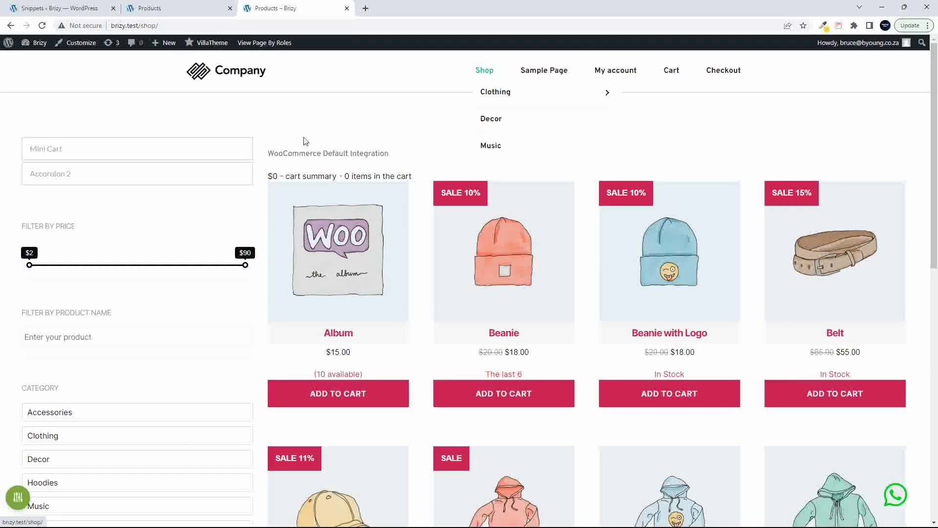
# Search the product-name filter for 'beani', then clear the filter.
pyautogui.click(74, 337)
pyautogui.write('beani')
pyautogui.press('Return')
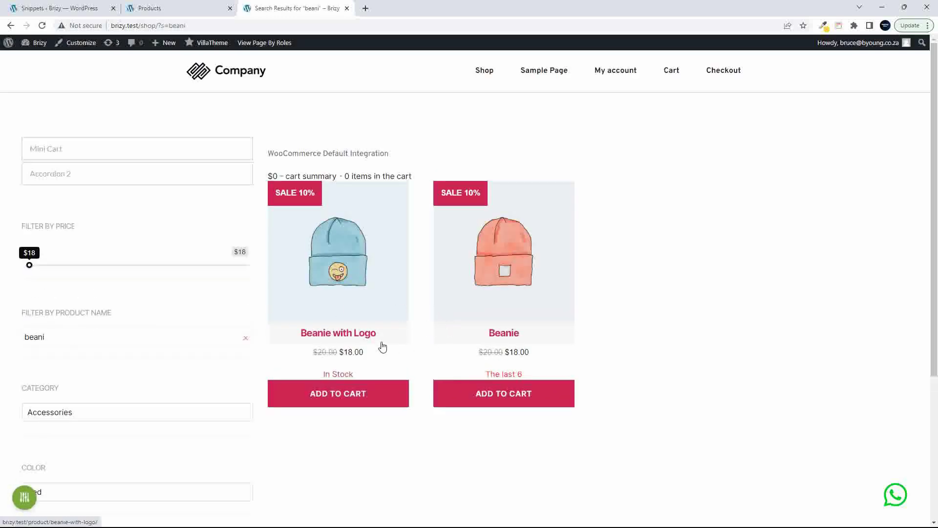
pyautogui.click(246, 338)
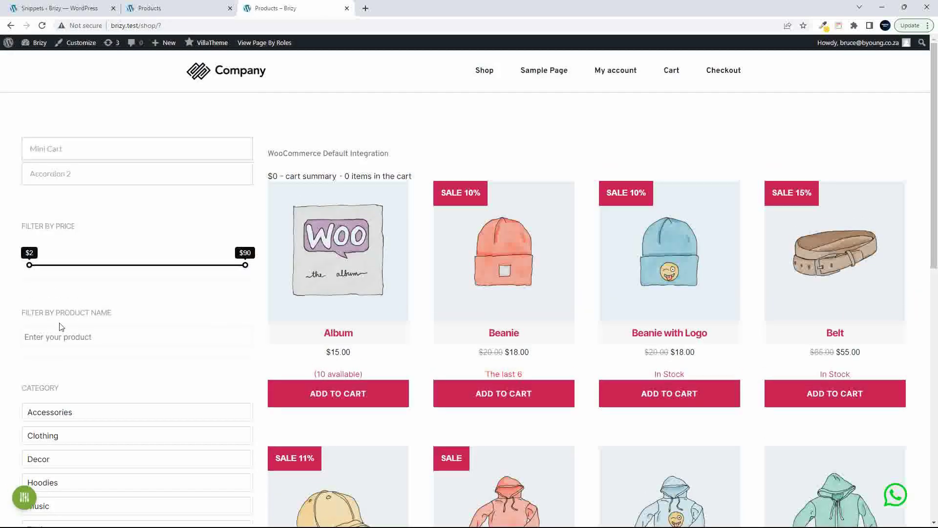
# Filter products by 'jacket', find no results, and clear the filter to list every product.
pyautogui.click(147, 329)
pyautogui.write('jacket')
pyautogui.press('Return')
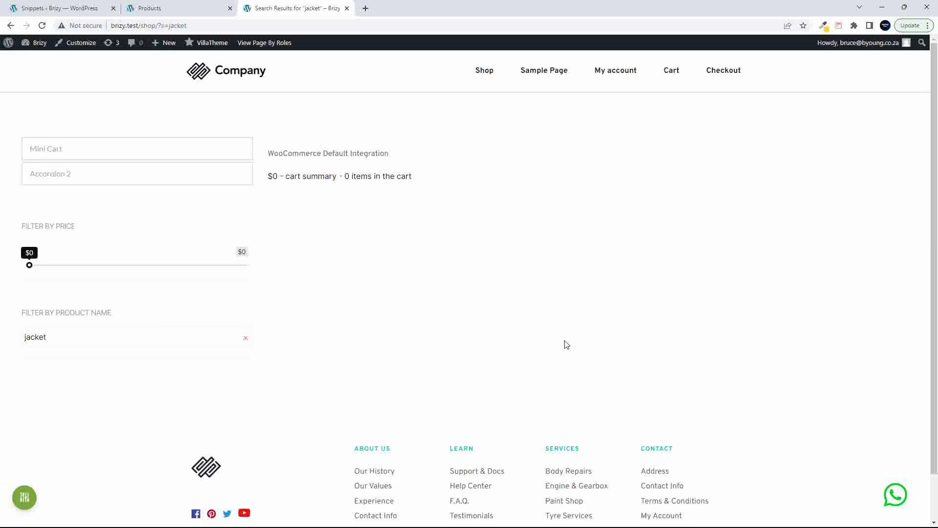
pyautogui.click(245, 341)
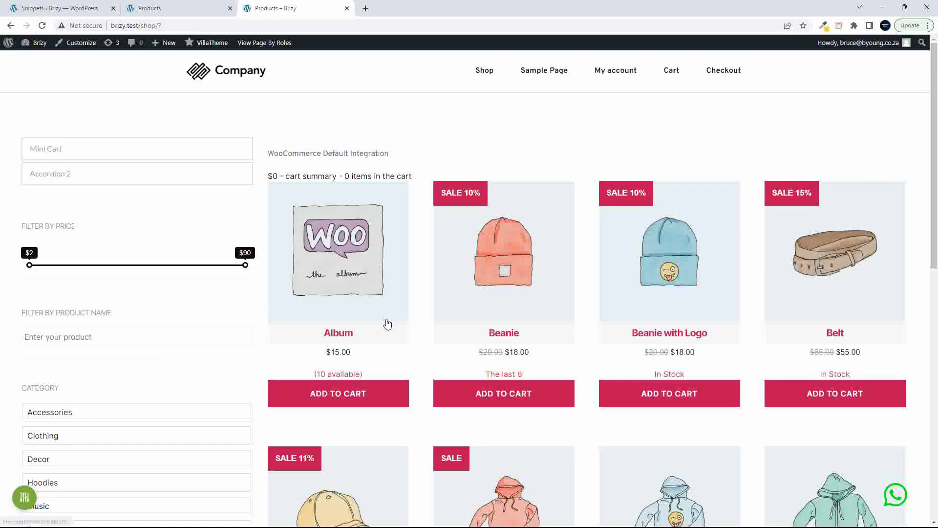
pyautogui.scroll(-10, 386, 322)
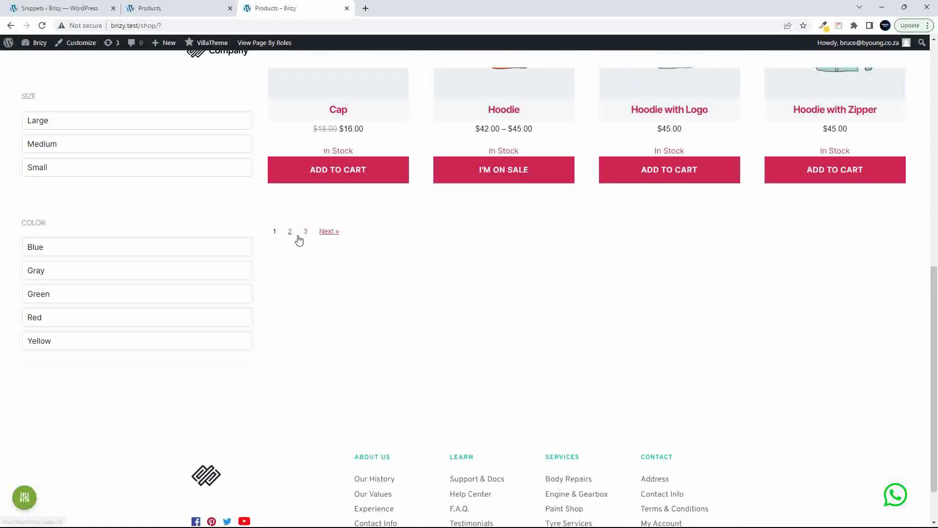
# Scroll the product grid to the pagination and back, then switch to the Brizy Products editor.
pyautogui.scroll(2, 340, 342)
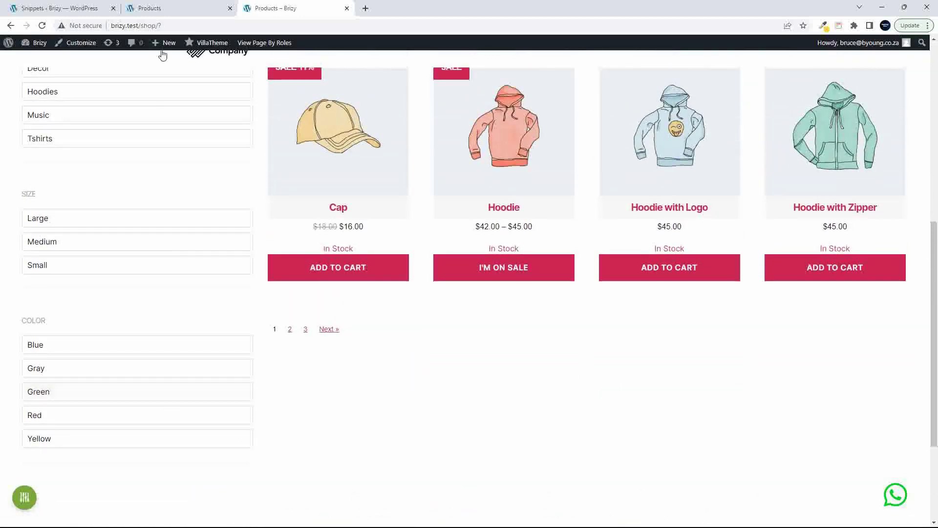
pyautogui.scroll(8, 559, 322)
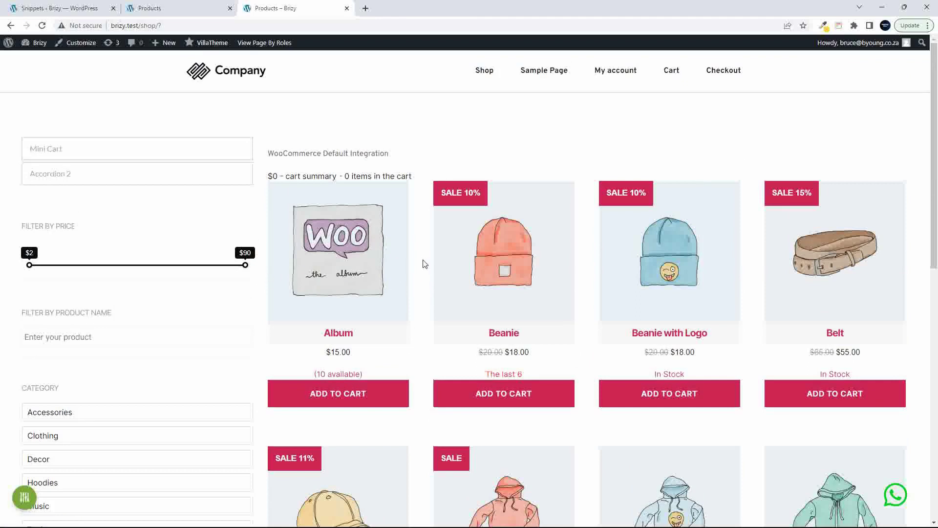
pyautogui.scroll(-5, 423, 262)
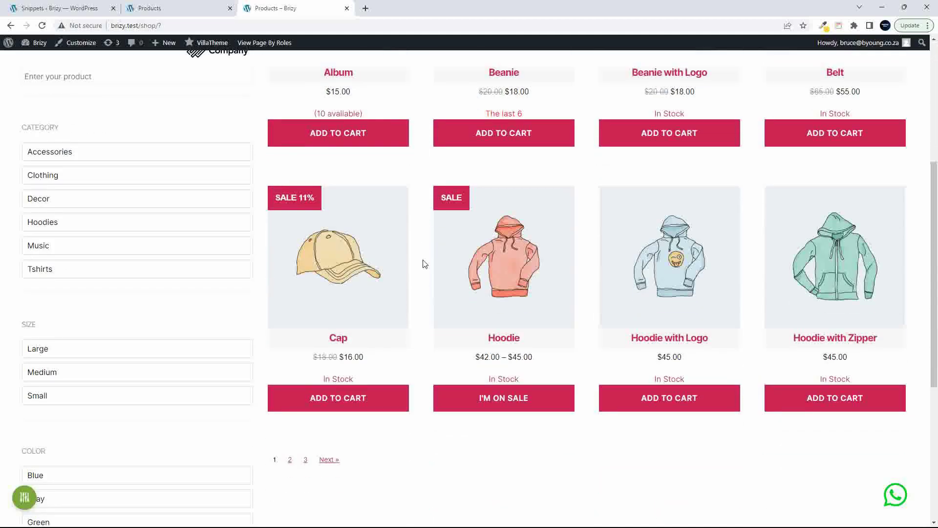
pyautogui.scroll(6, 428, 264)
pyautogui.click(195, 9)
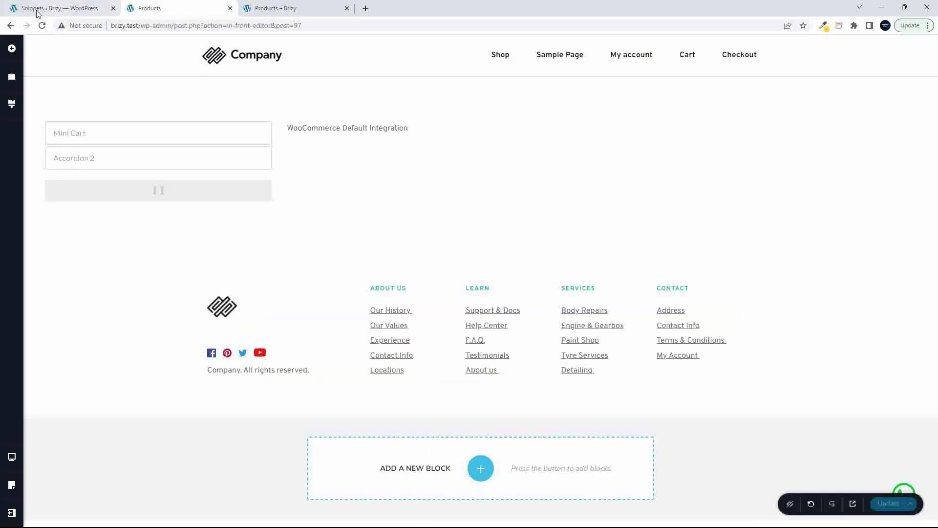
# Review the active WooCommerce snippets in Code Snippets and compare them with the live shop.
pyautogui.click(80, 14)
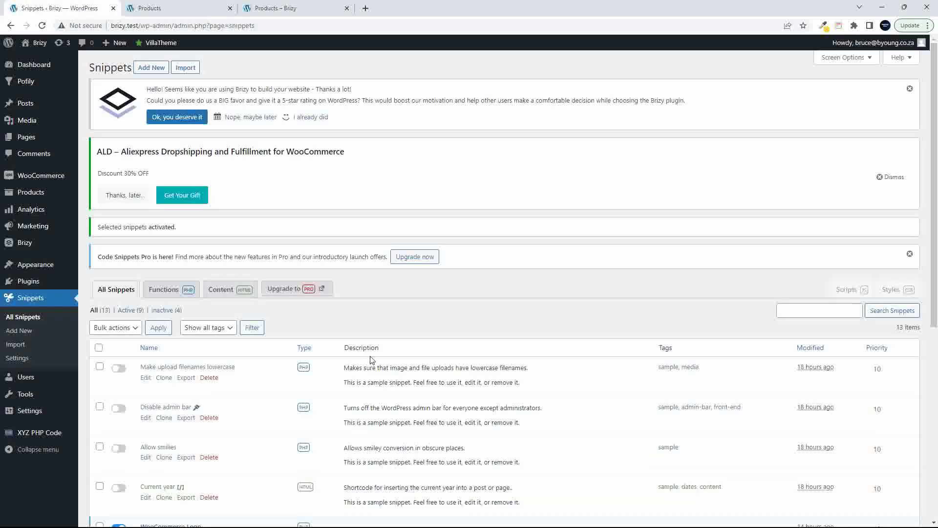
pyautogui.scroll(-6, 371, 360)
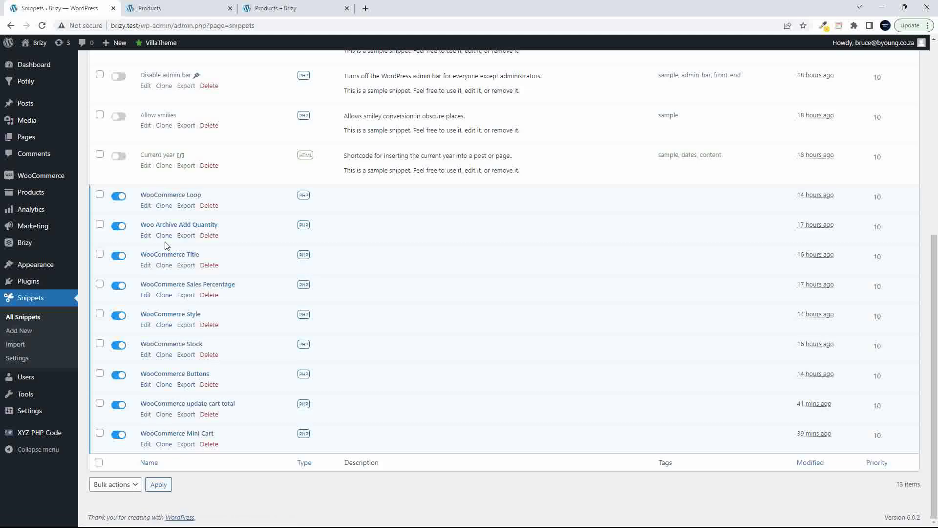
pyautogui.click(313, 6)
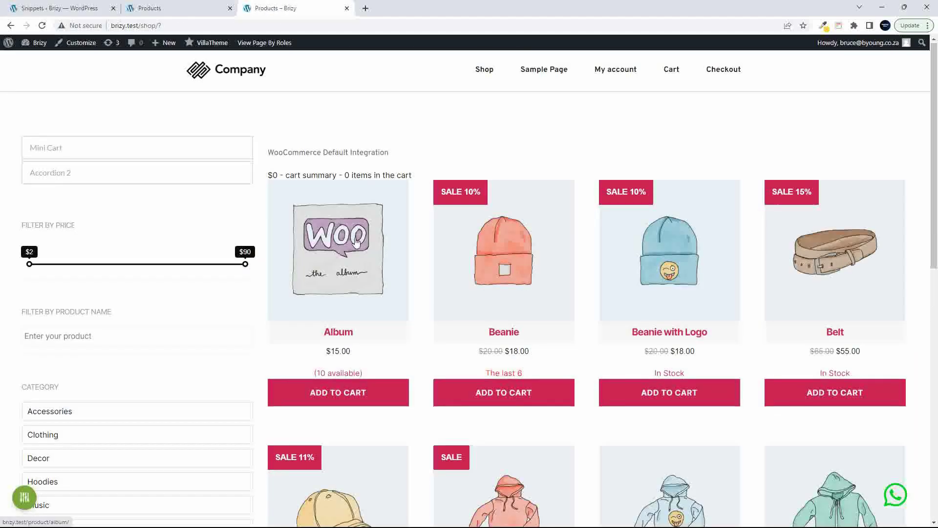
pyautogui.scroll(-10, 355, 241)
pyautogui.scroll(15, 356, 242)
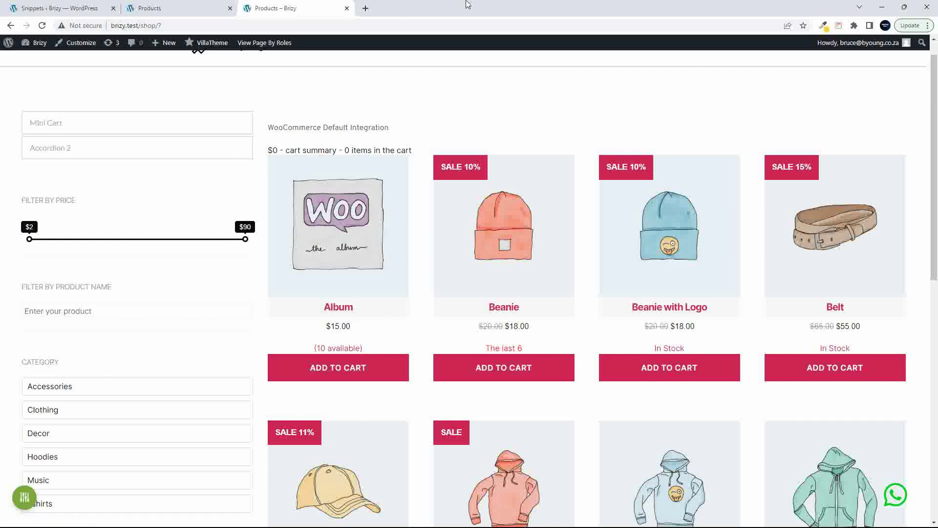
# Recheck the snippet list against the shop, then open the XYZ PHP Code snippets page.
pyautogui.click(73, 11)
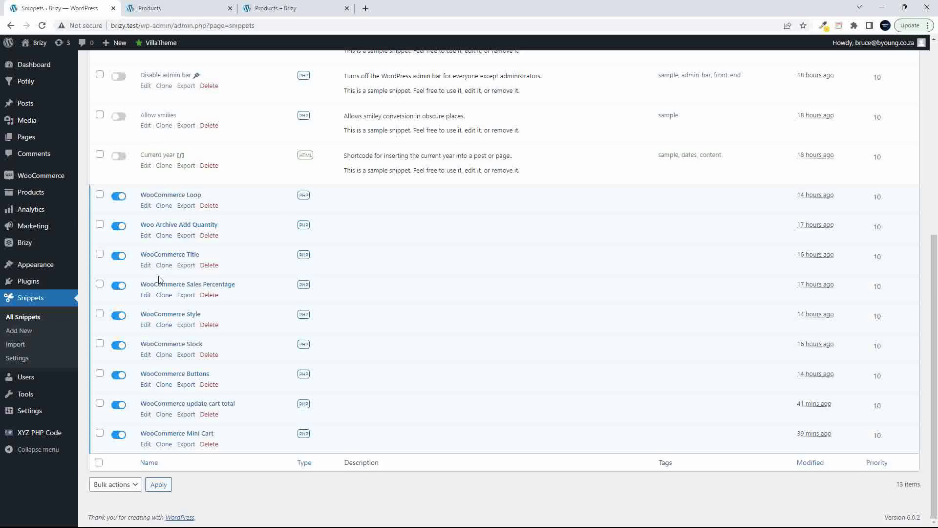
pyautogui.scroll(1, 220, 97)
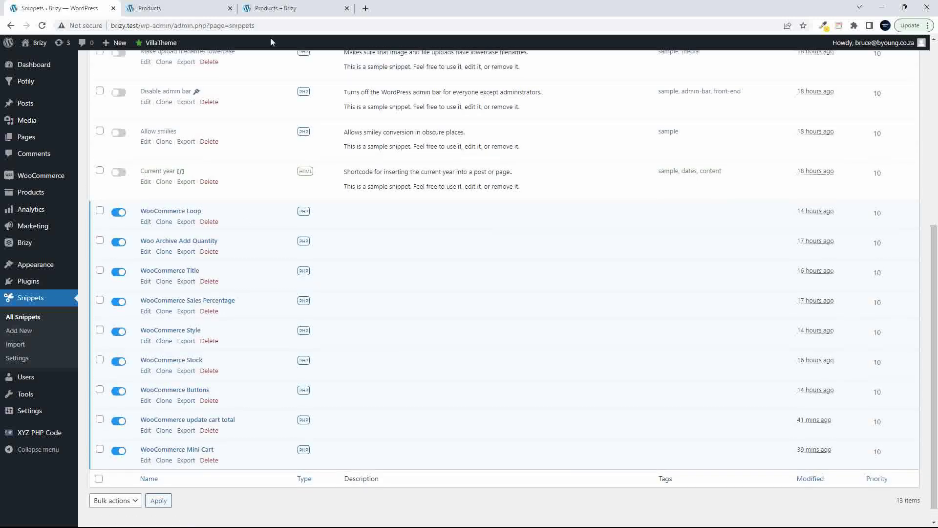
pyautogui.click(287, 8)
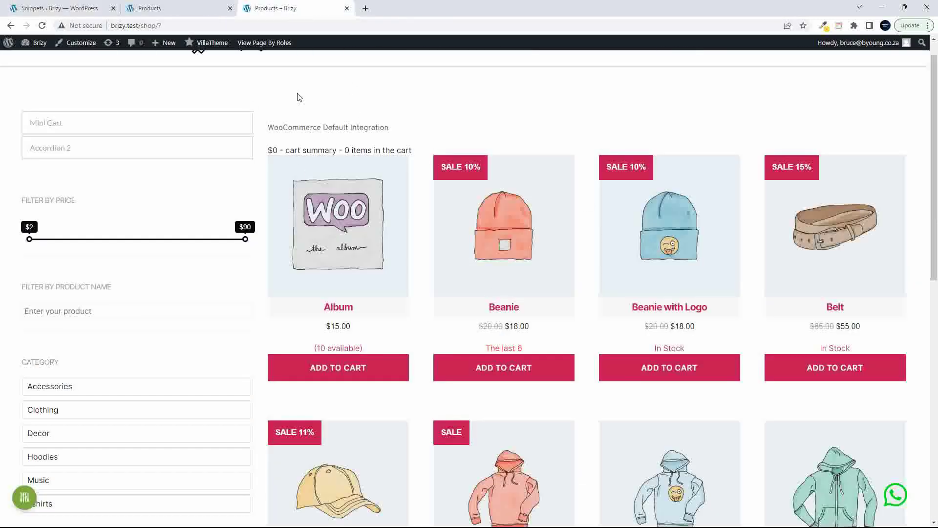
pyautogui.scroll(1, 308, 181)
pyautogui.click(118, 10)
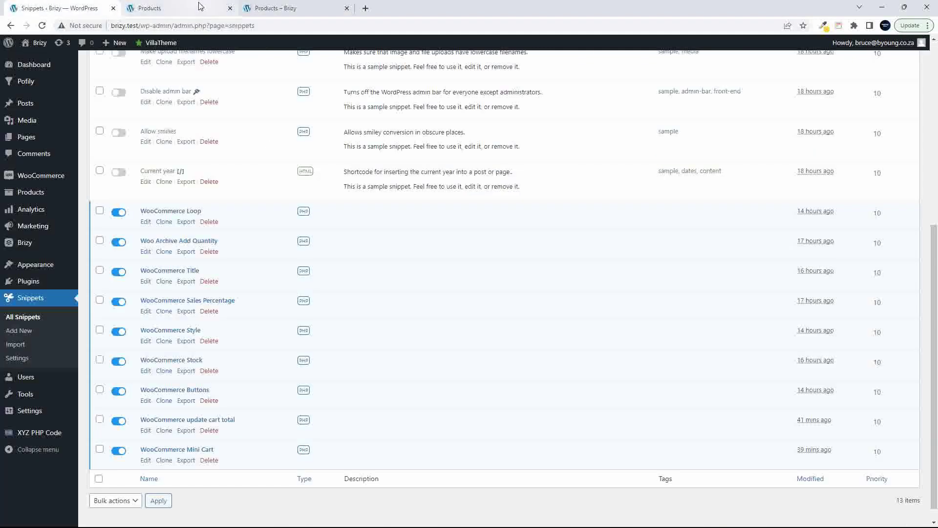
pyautogui.scroll(1, 105, 200)
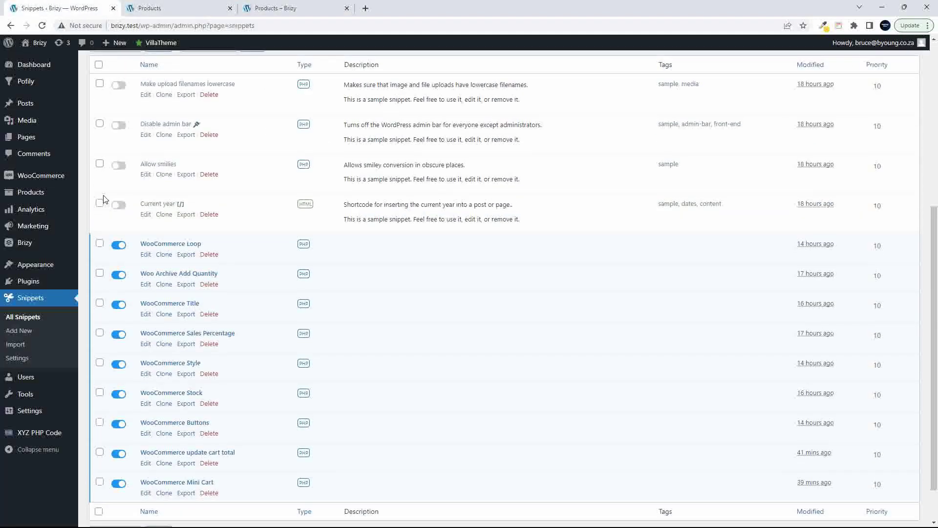
pyautogui.moveTo(45, 439)
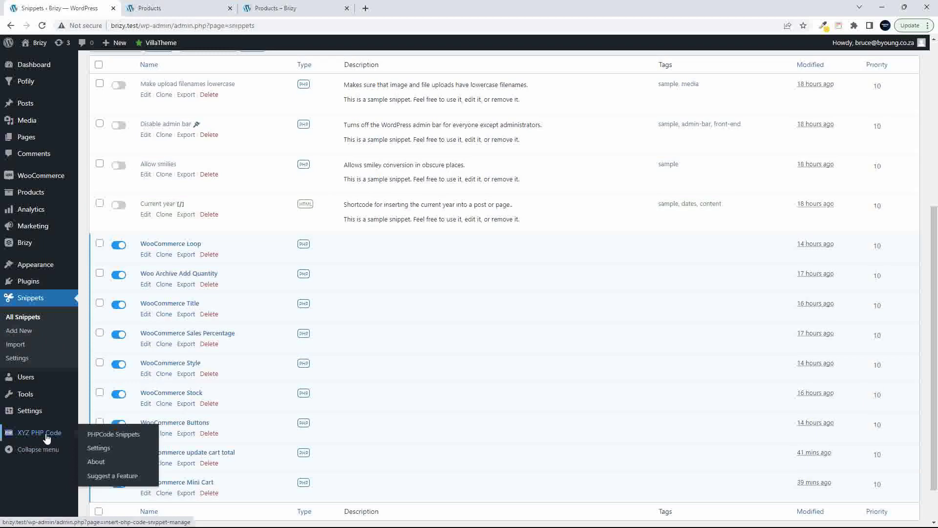
pyautogui.click(48, 436)
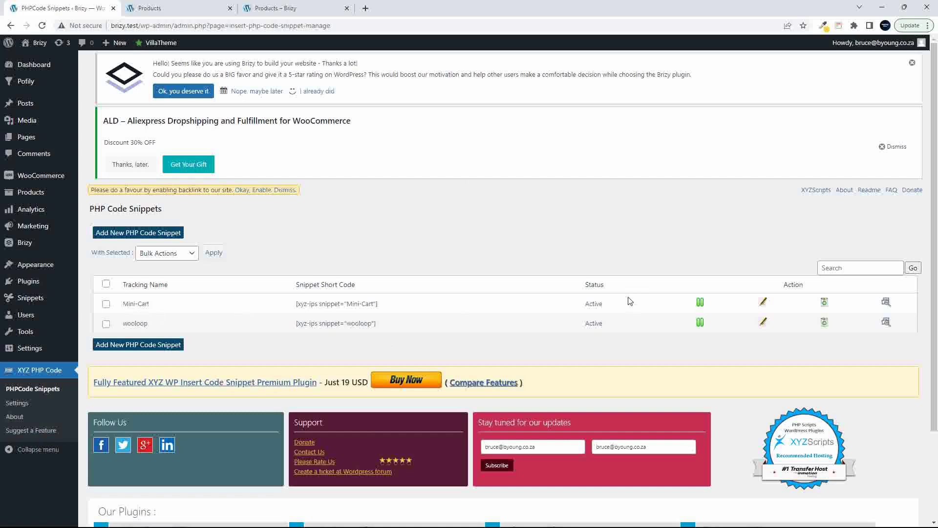
pyautogui.moveTo(296, 308); pyautogui.dragTo(401, 310)
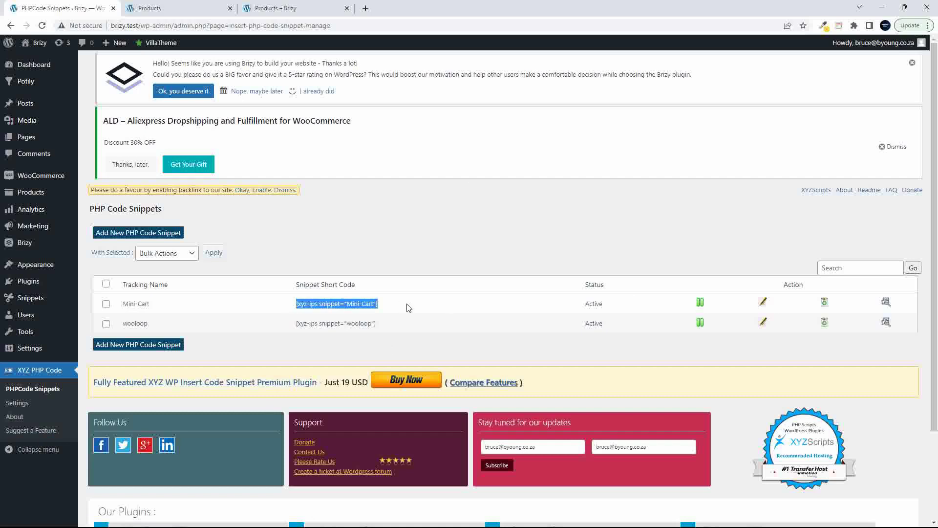
pyautogui.click(764, 303)
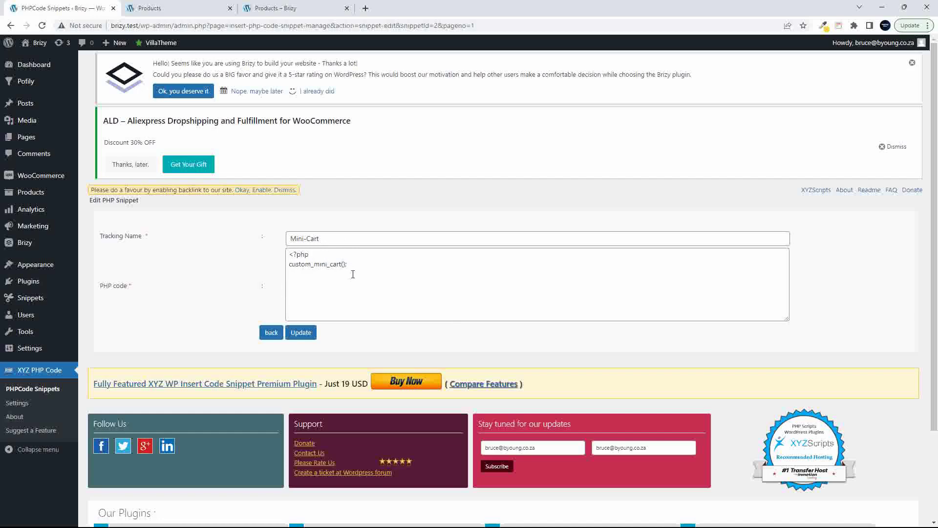
pyautogui.click(271, 333)
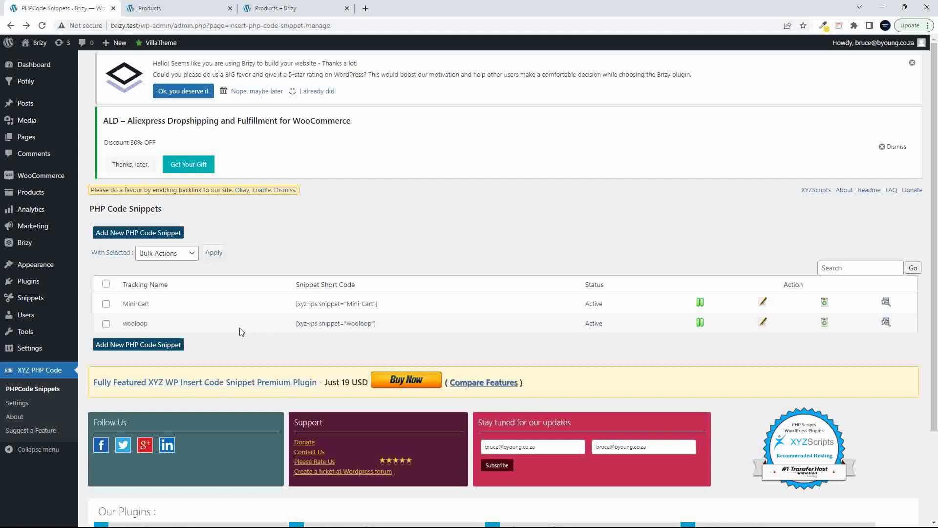
# Bulk-deactivate the eight snippets from Woo Archive Add Quantity through Mini Cart, leaving WooCommerce Loop on.
pyautogui.click(30, 300)
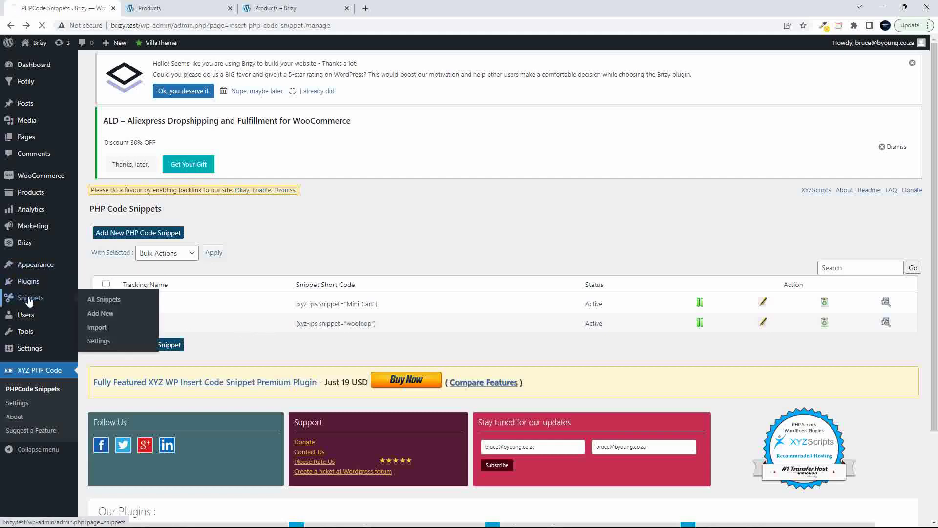
pyautogui.scroll(-6, 232, 388)
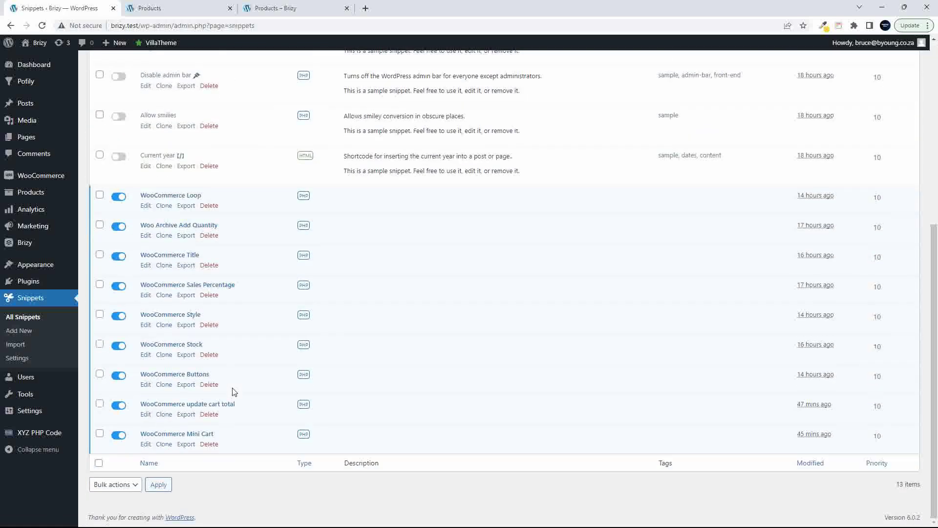
pyautogui.scroll(1, 167, 272)
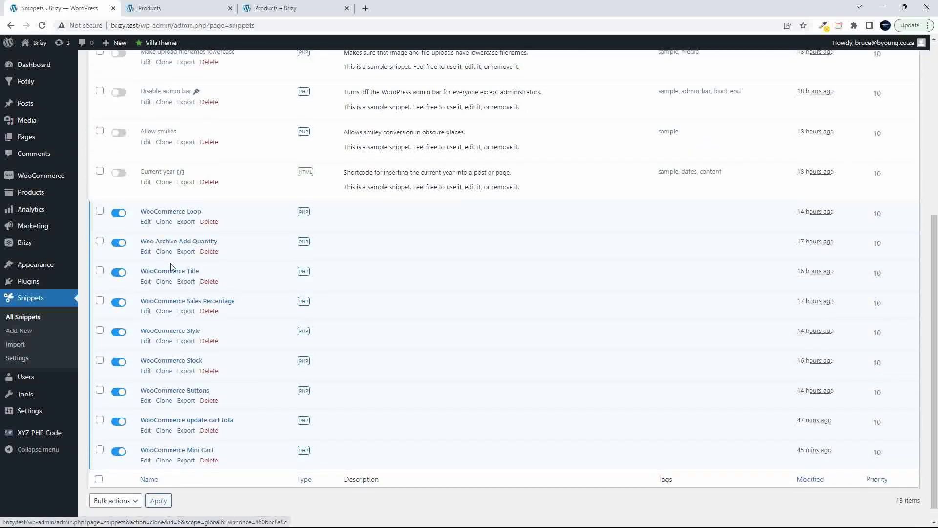
pyautogui.scroll(1, 176, 313)
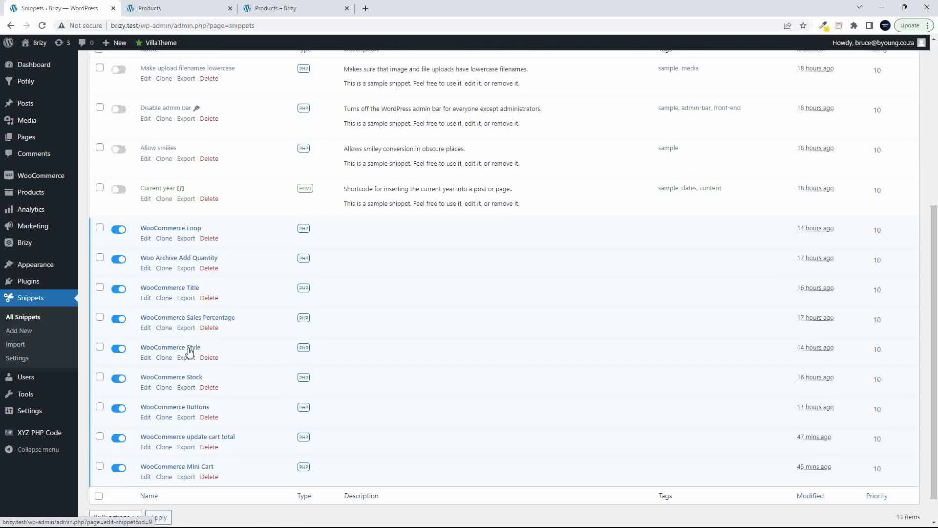
pyautogui.scroll(-1, 189, 351)
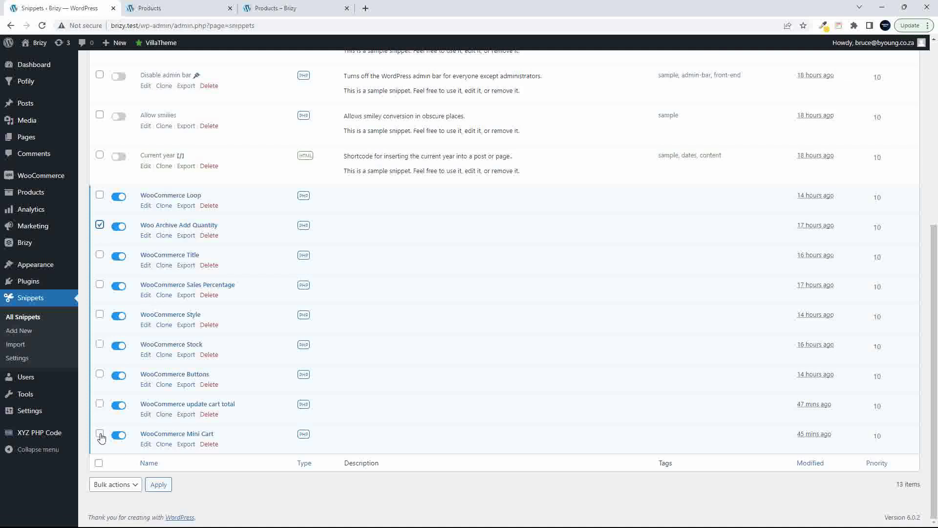
pyautogui.click(110, 485)
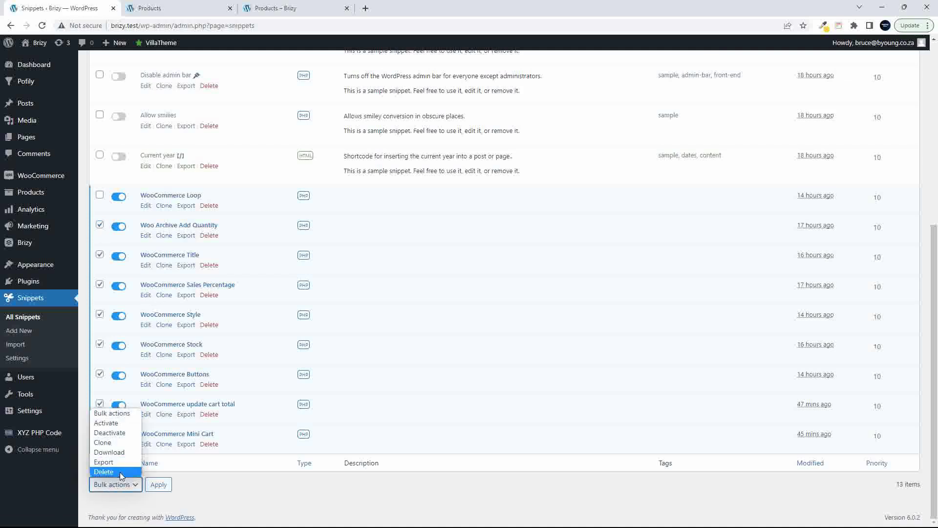
pyautogui.click(109, 433)
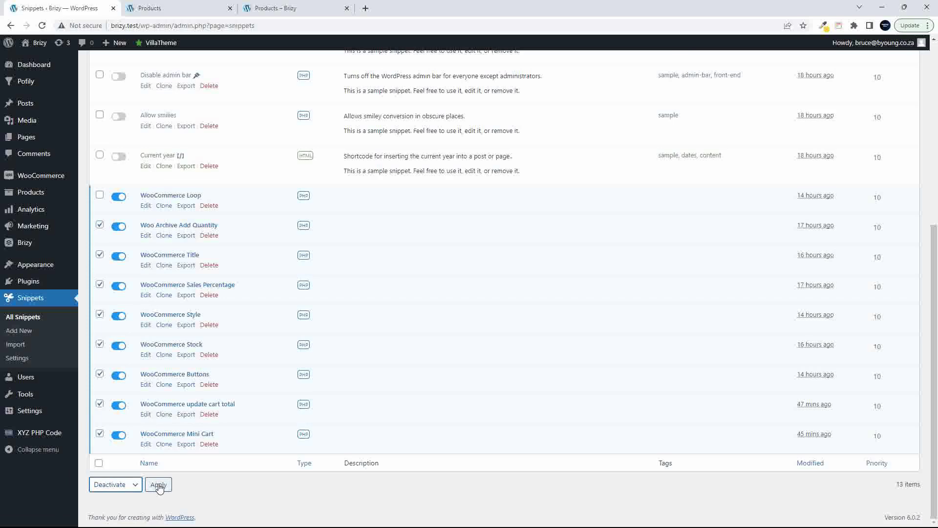
pyautogui.click(159, 486)
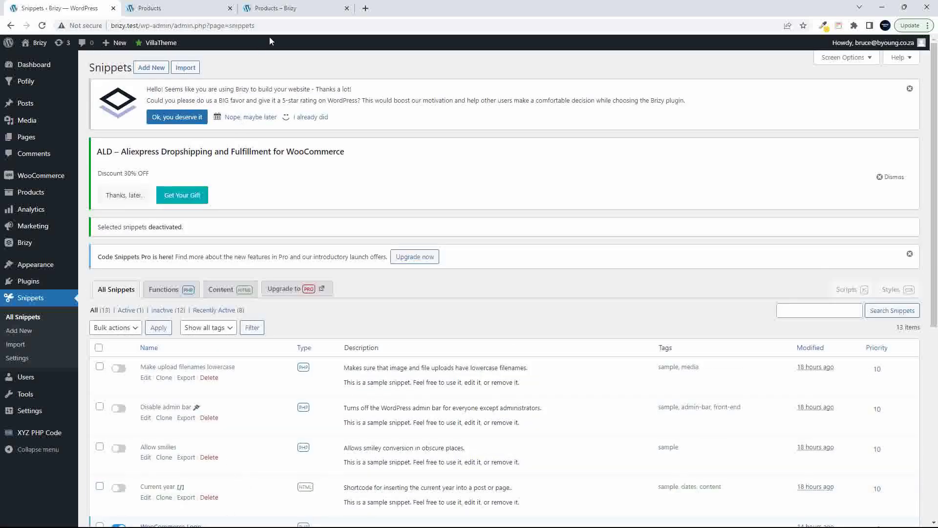
pyautogui.click(295, 10)
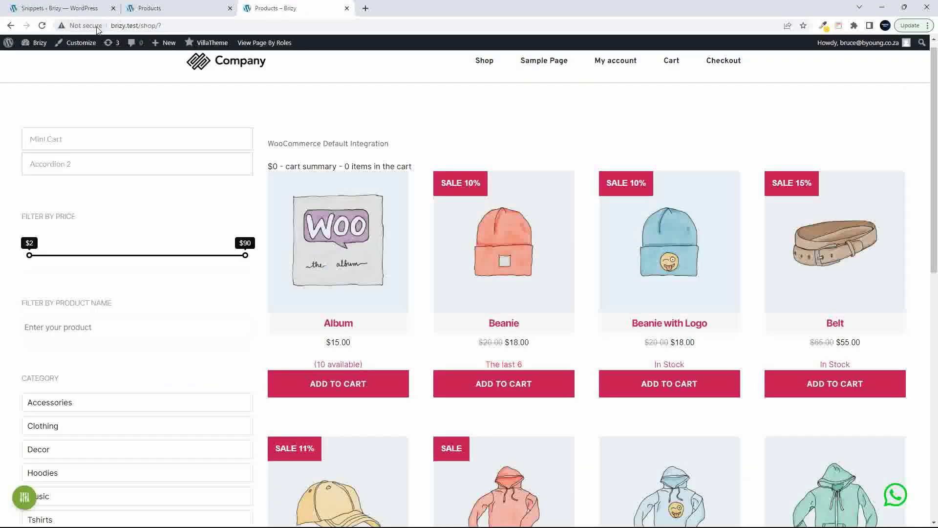
# Reload the shop, turn the WooCommerce Mini Cart snippet back on, and return to the Brizy editor.
pyautogui.click(42, 26)
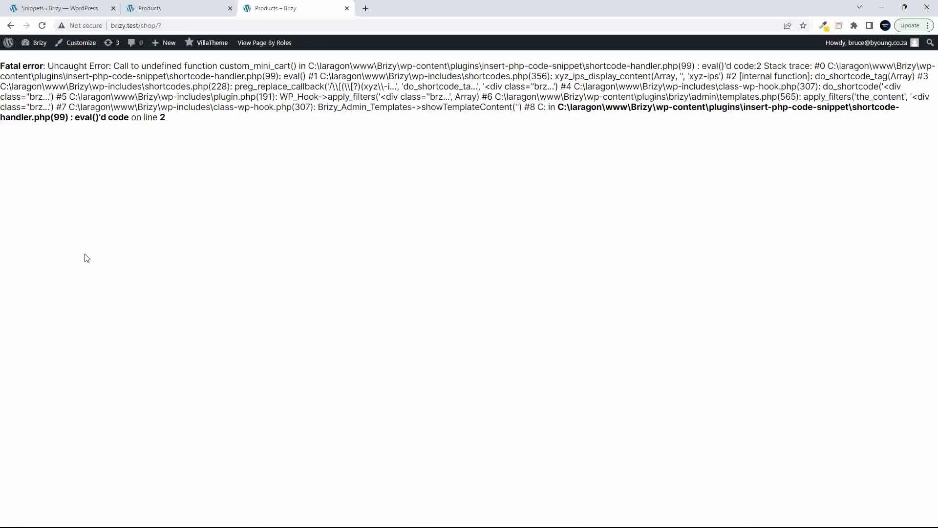
pyautogui.click(152, 8)
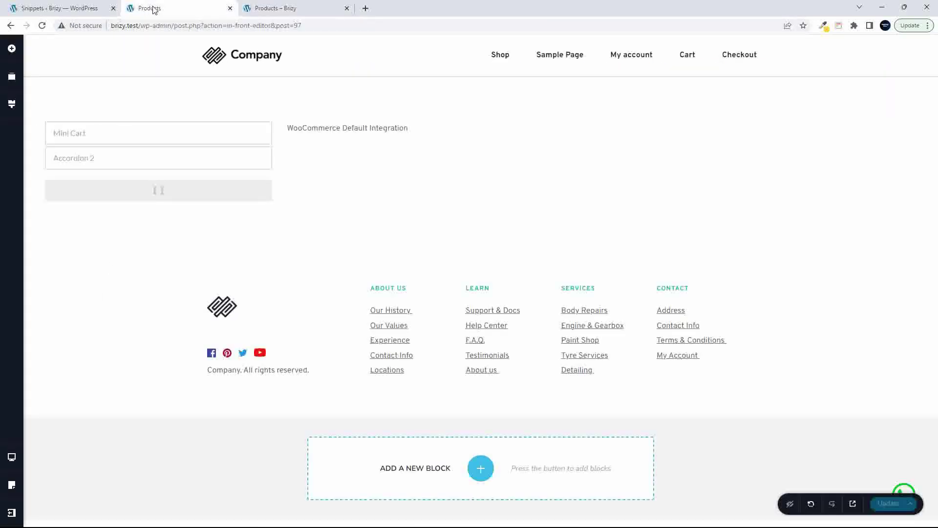
pyautogui.click(91, 8)
pyautogui.scroll(-7, 362, 390)
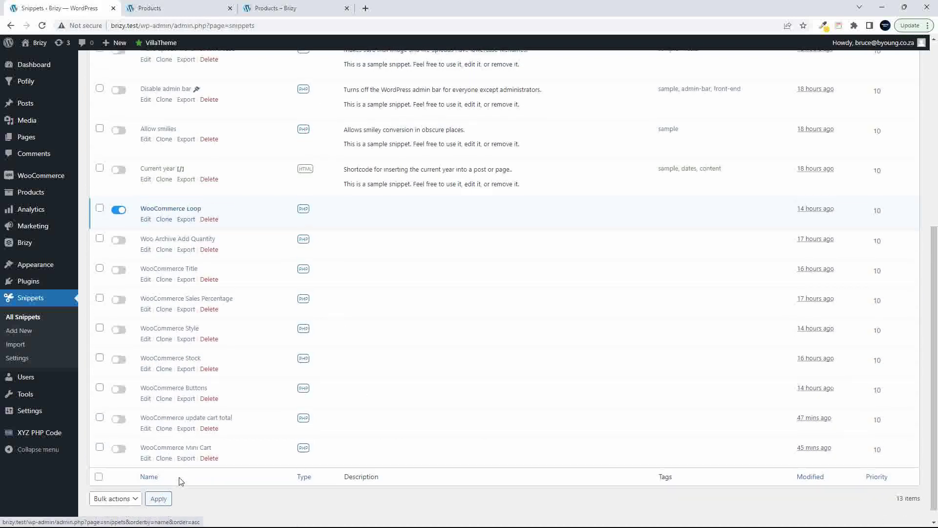
pyautogui.scroll(1, 122, 462)
pyautogui.click(118, 450)
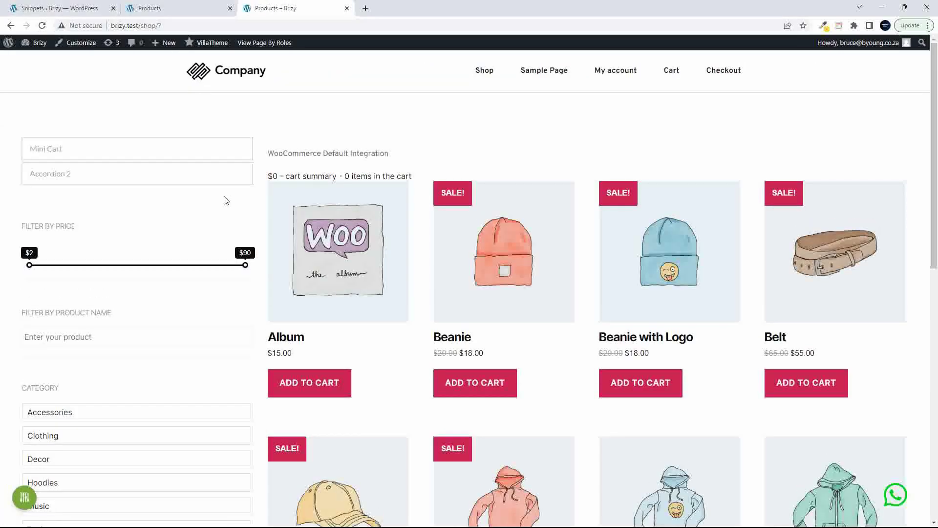
pyautogui.click(57, 8)
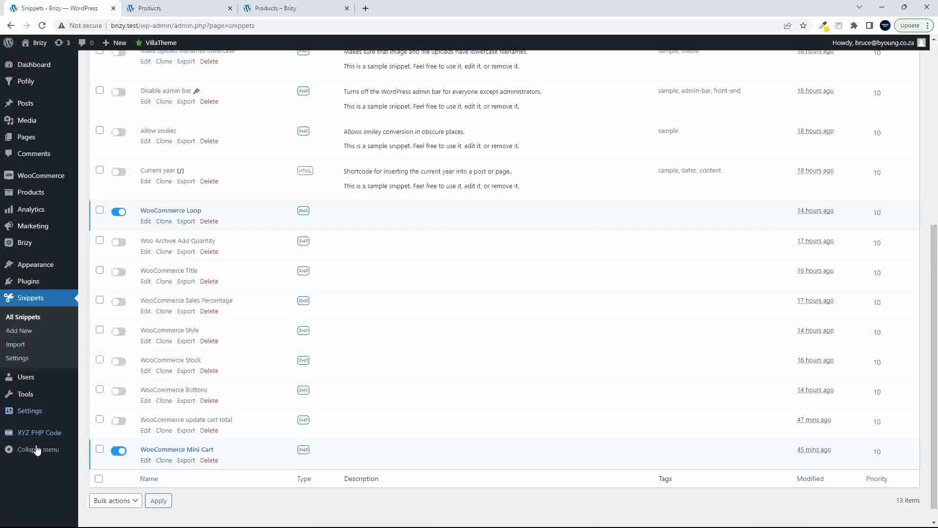
pyautogui.moveTo(29, 434)
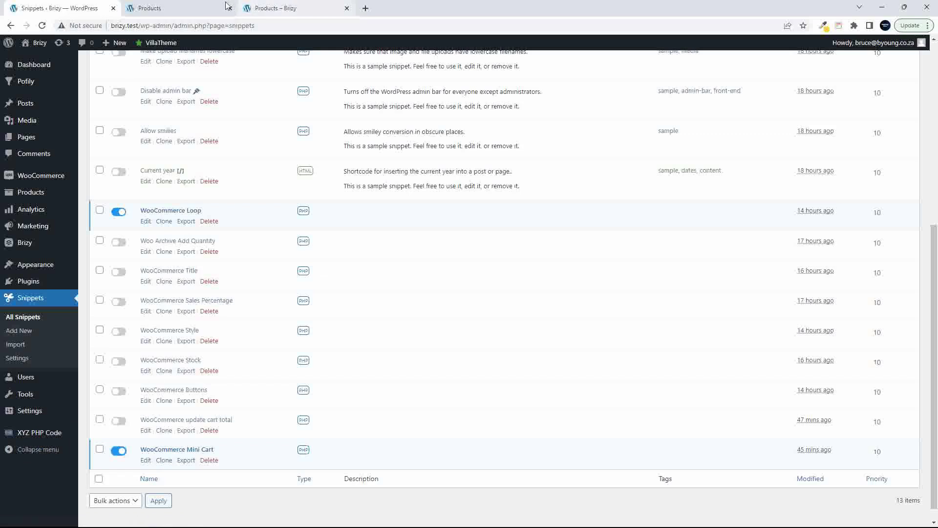
pyautogui.click(185, 8)
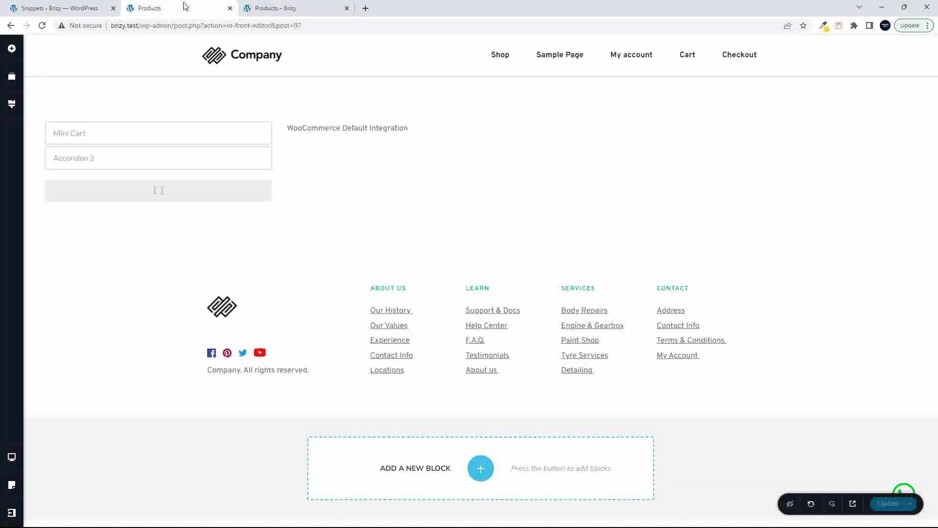
# Expand the Mini Cart accordion and view the mini cart widget's full Mini-Cart shortcode.
pyautogui.click(222, 152)
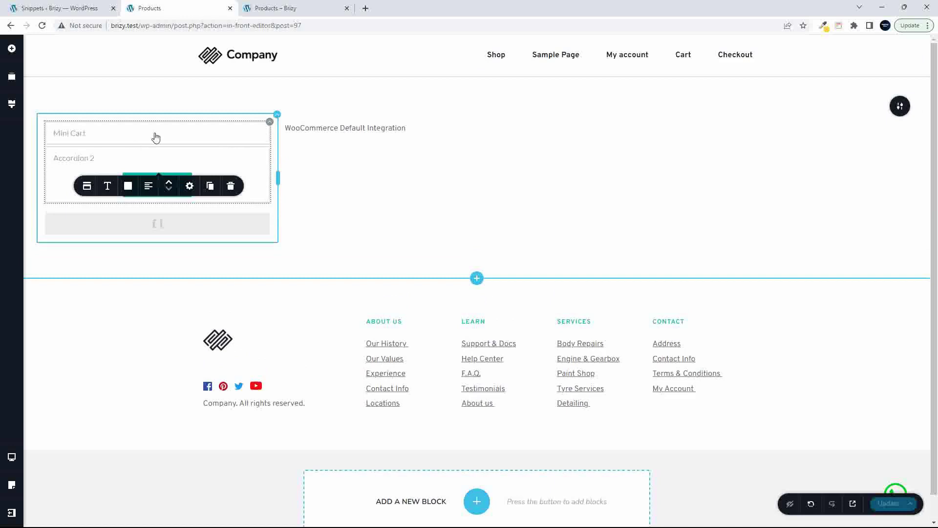
pyautogui.click(212, 138)
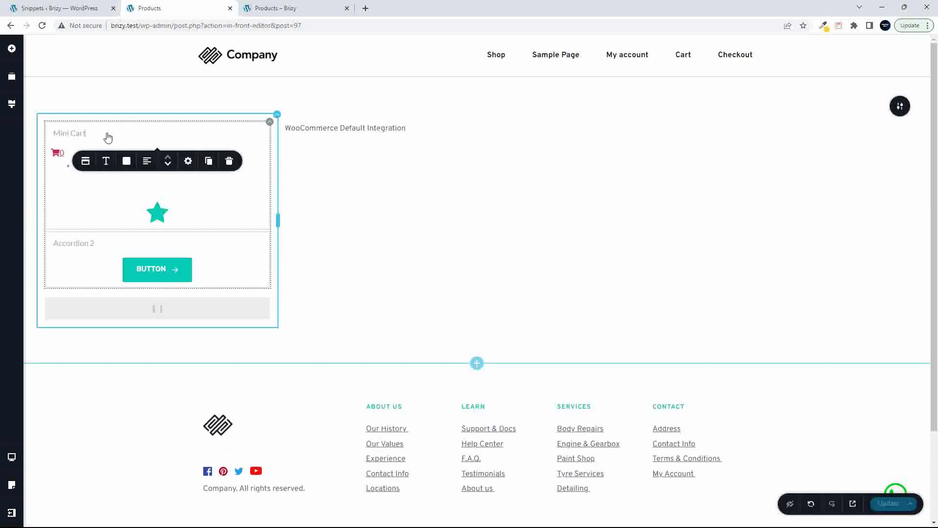
pyautogui.click(62, 163)
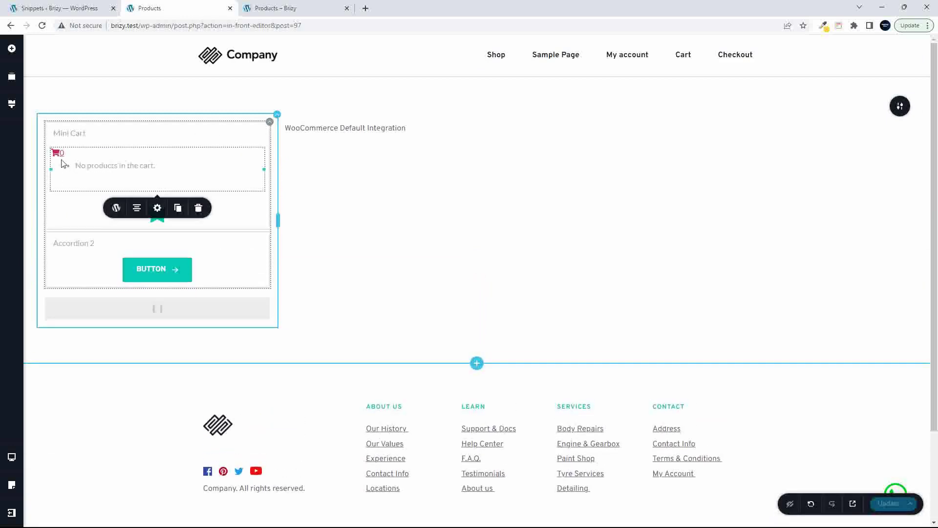
pyautogui.click(116, 208)
pyautogui.click(153, 239)
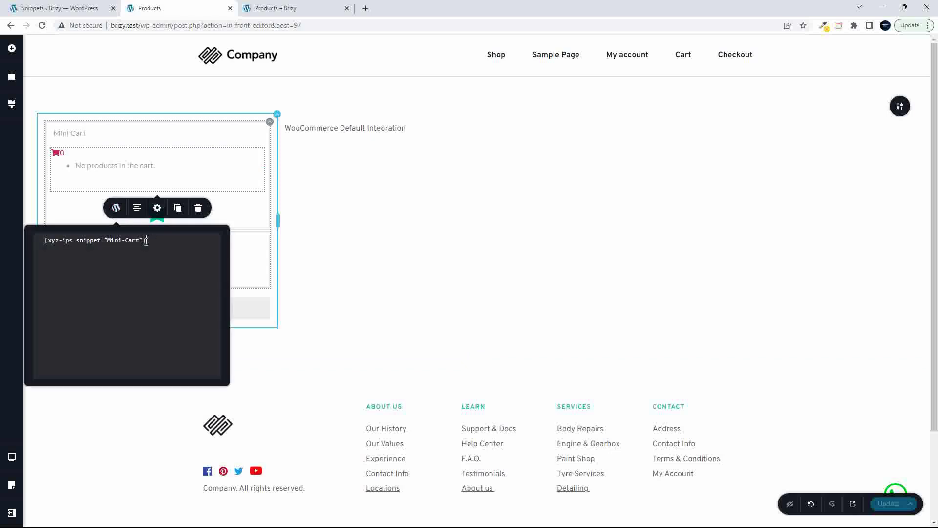
# Inspect the product loop element's full wooloop shortcode, then go back to the snippets admin list.
pyautogui.click(370, 155)
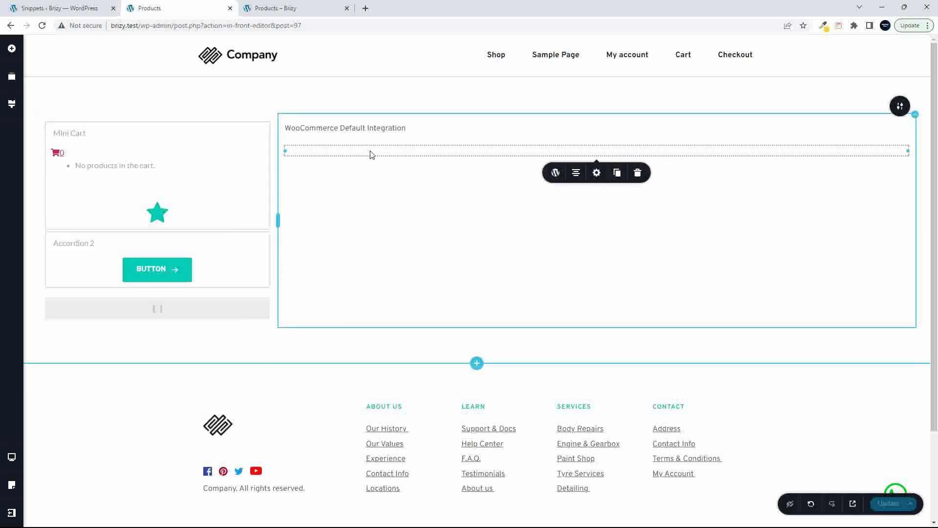
pyautogui.click(555, 172)
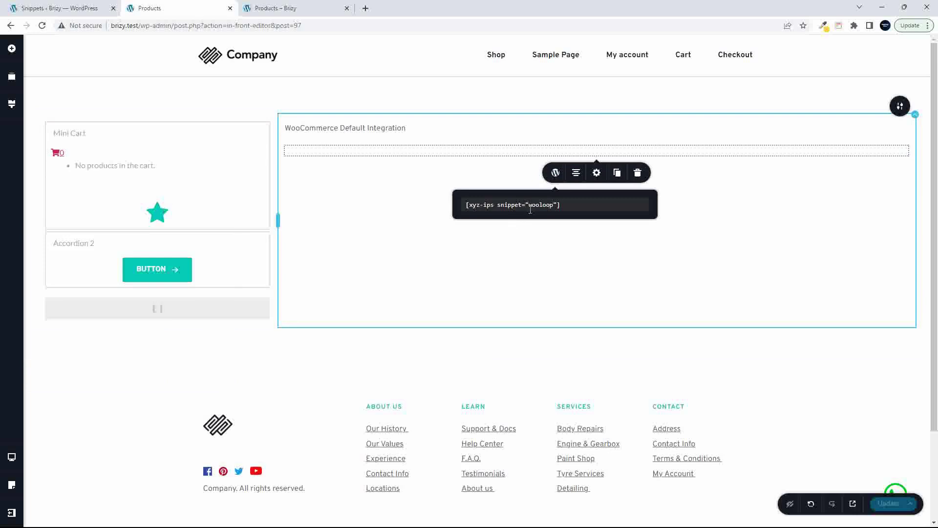
pyautogui.click(572, 208)
pyautogui.click(680, 184)
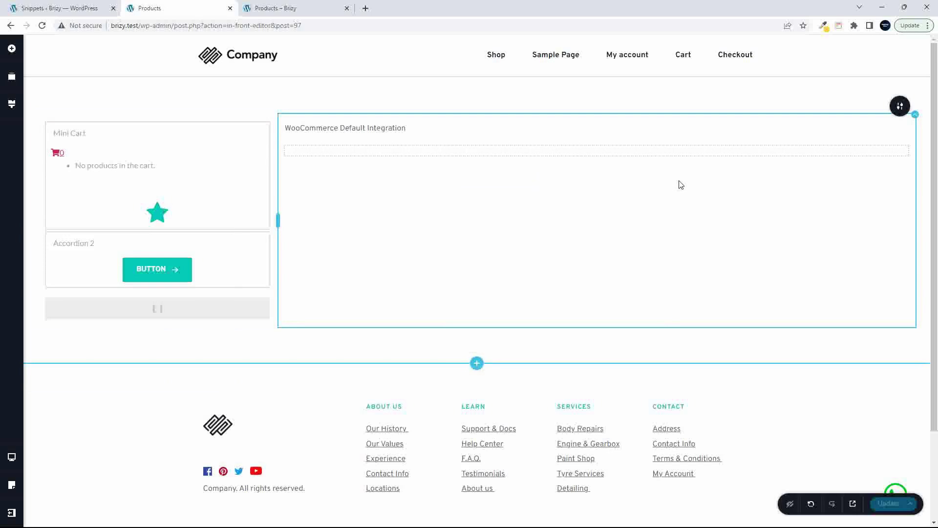
pyautogui.click(527, 150)
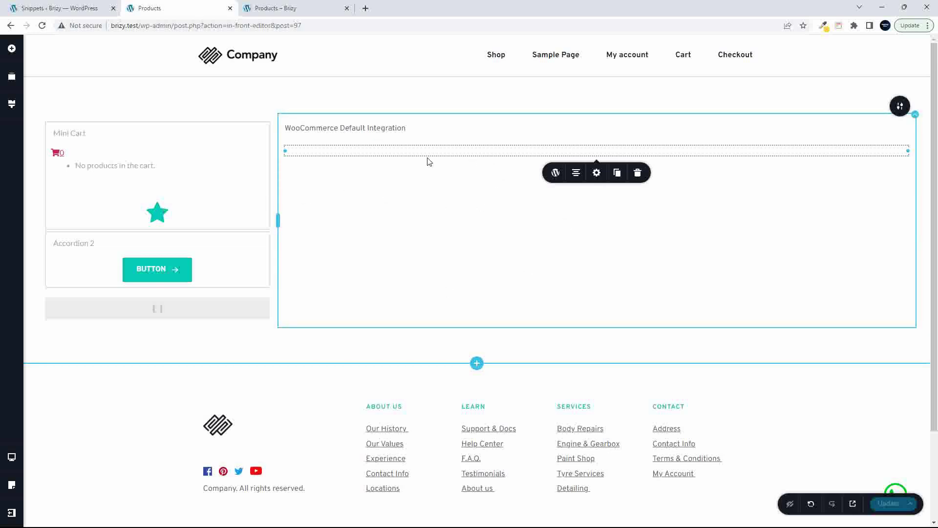
pyautogui.click(82, 6)
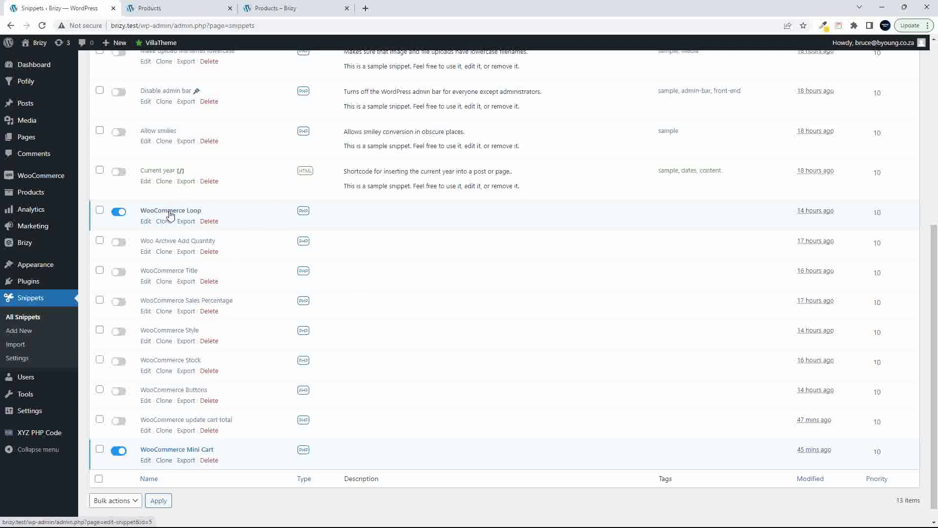
# Deactivate the Mini-Cart and wooloop snippets in XYZ PHP Code Snippets.
pyautogui.click(36, 433)
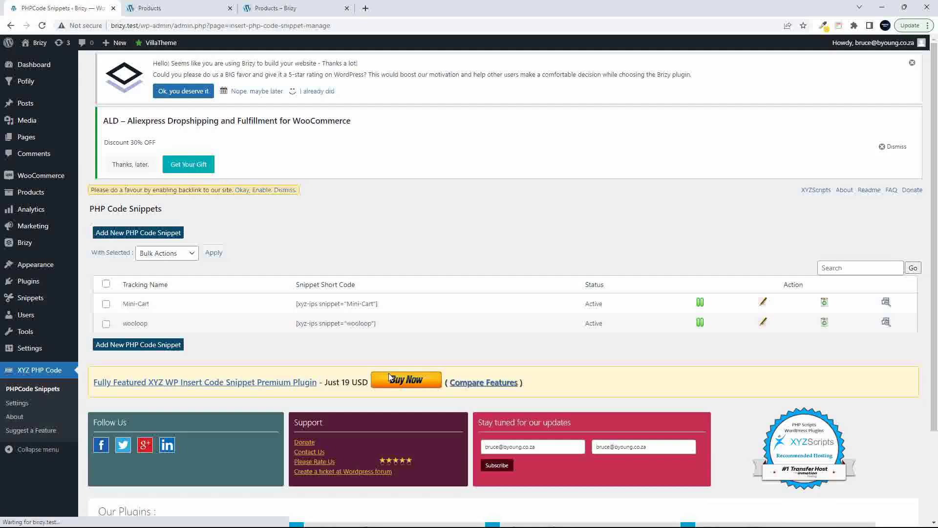
pyautogui.click(700, 304)
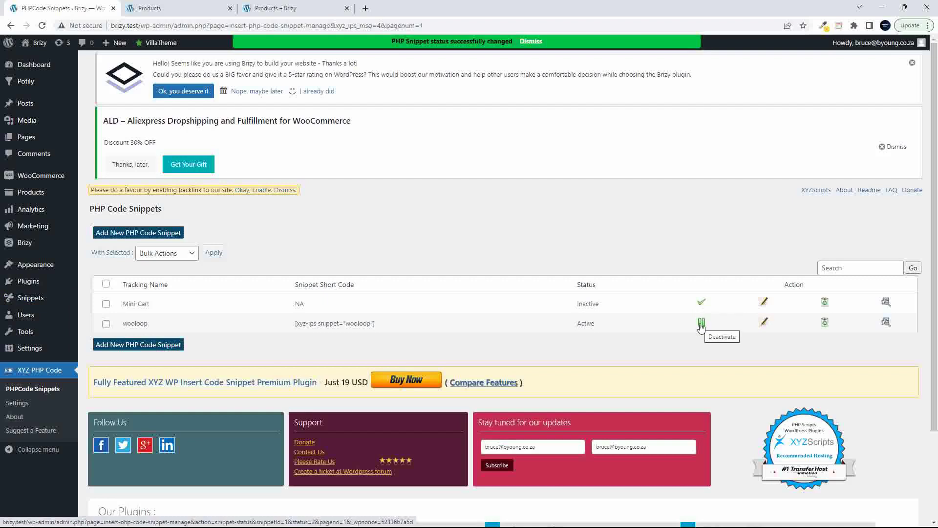
pyautogui.click(701, 324)
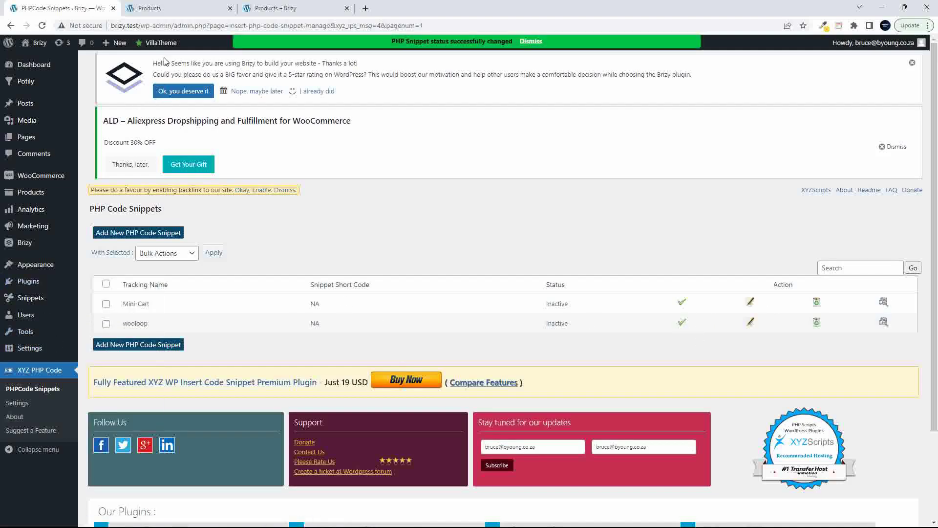
# Glance at the Products editor page, then go to the Code Snippets list.
pyautogui.click(171, 8)
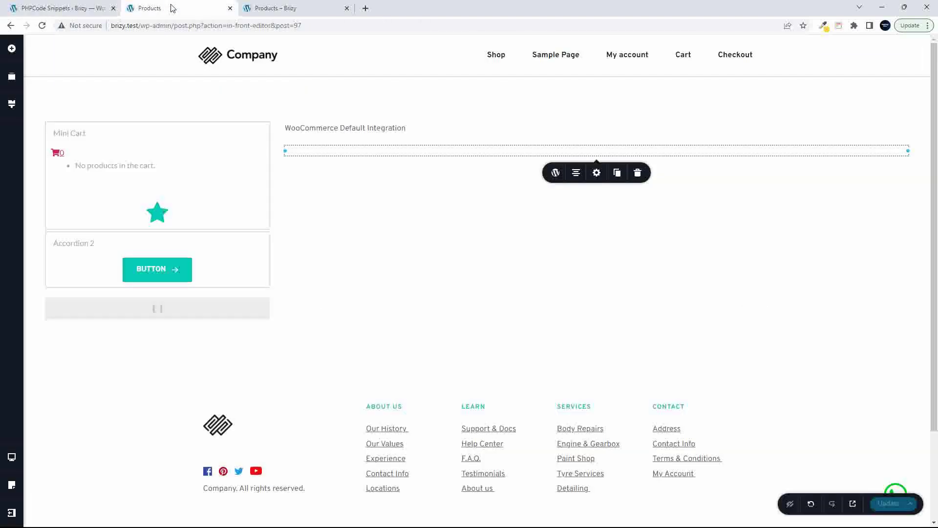
pyautogui.click(71, 8)
pyautogui.click(35, 304)
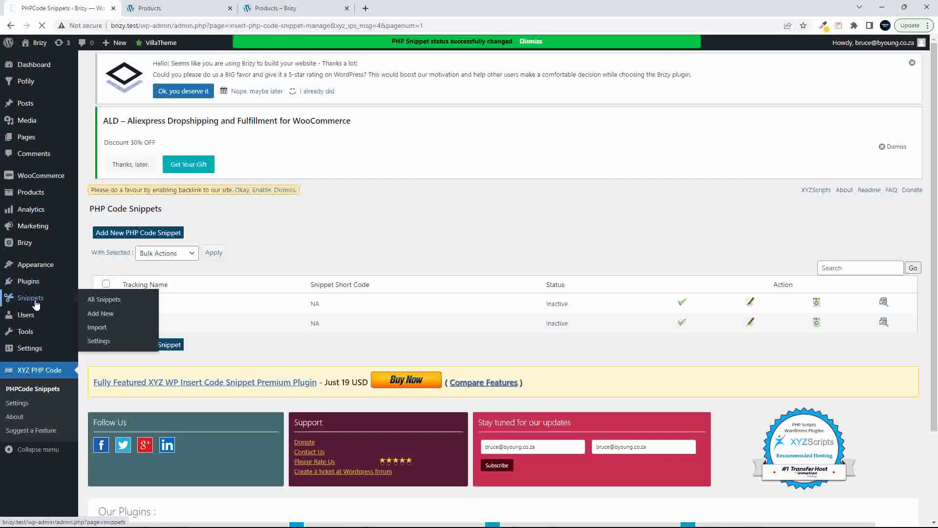
# Switch off the WooCommerce Loop and WooCommerce Mini Cart snippets.
pyautogui.scroll(-6, 183, 368)
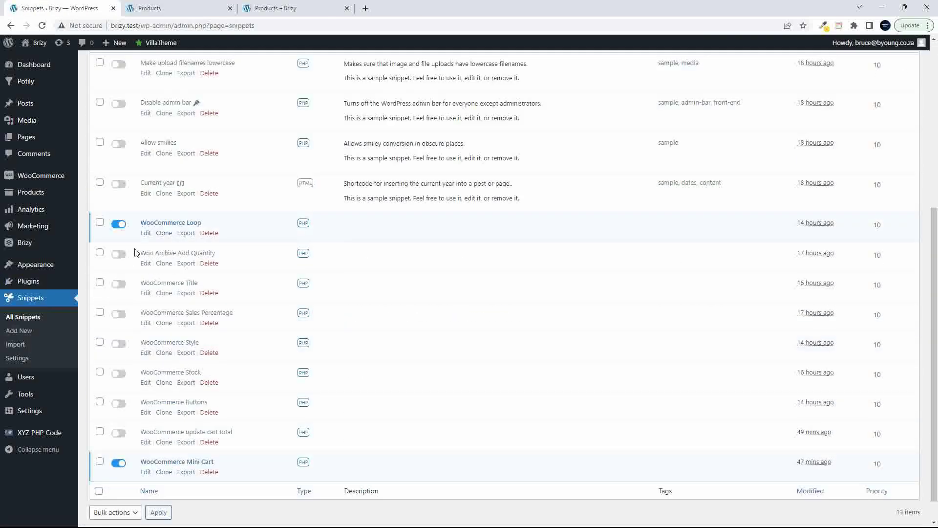
pyautogui.click(119, 224)
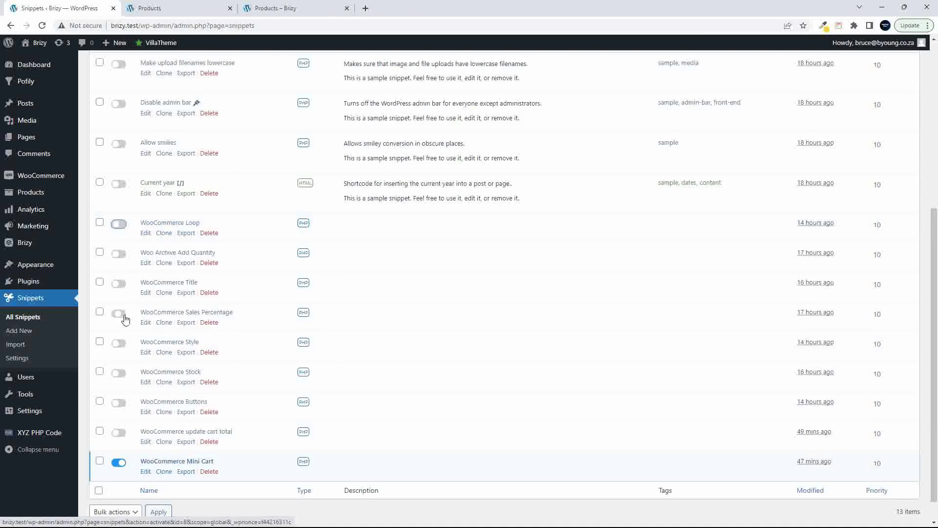
pyautogui.click(119, 462)
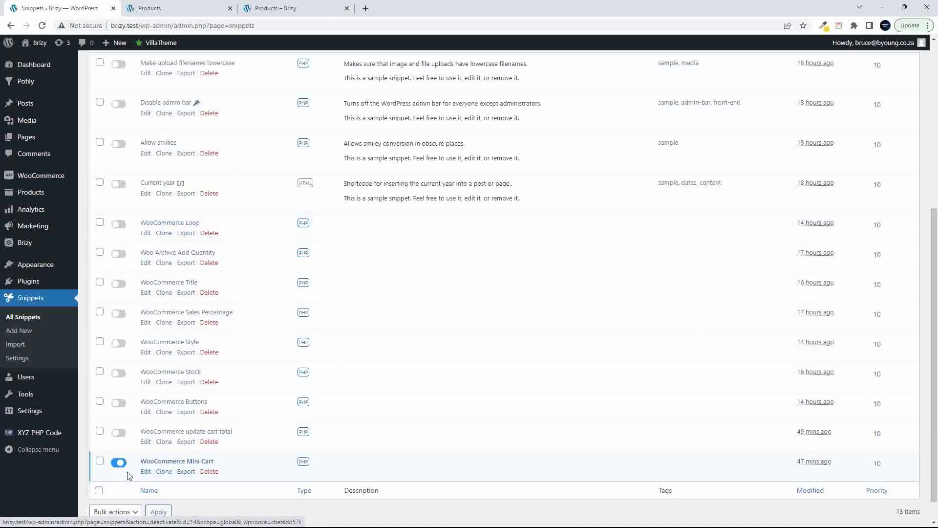
# Reload the live shop page to confirm the product grid is gone, then return to Code Snippets.
pyautogui.click(290, 9)
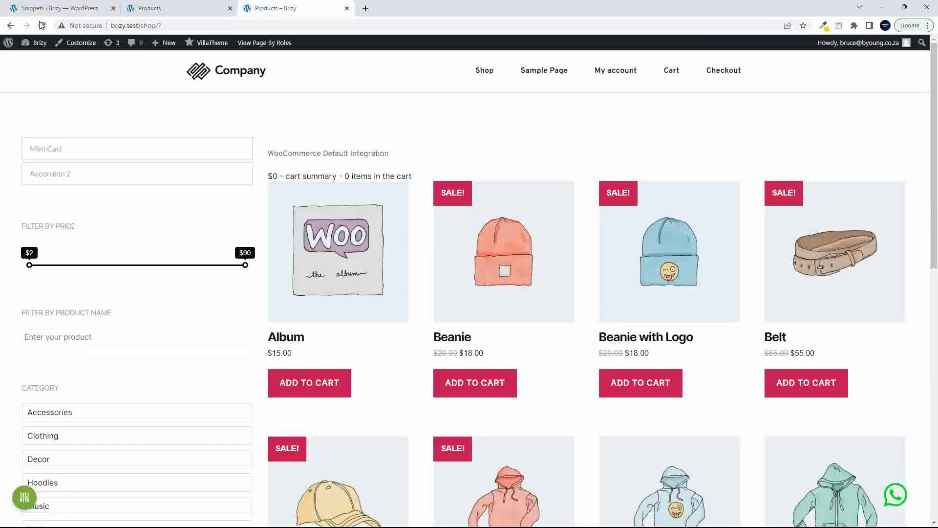
pyautogui.click(44, 27)
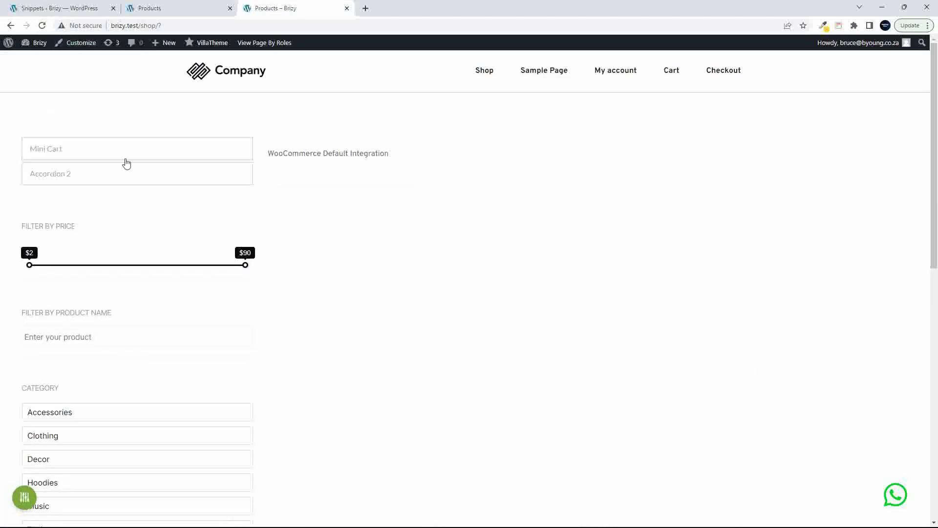
pyautogui.click(236, 153)
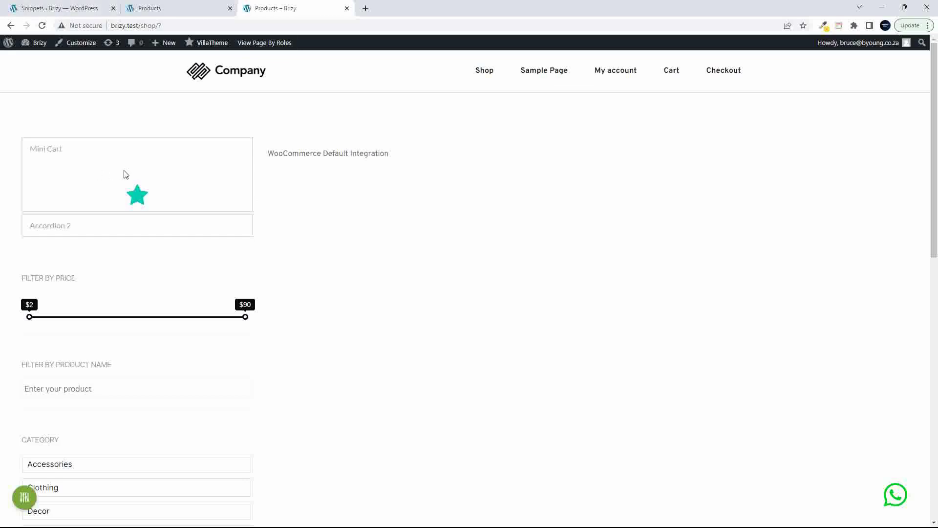
pyautogui.click(77, 9)
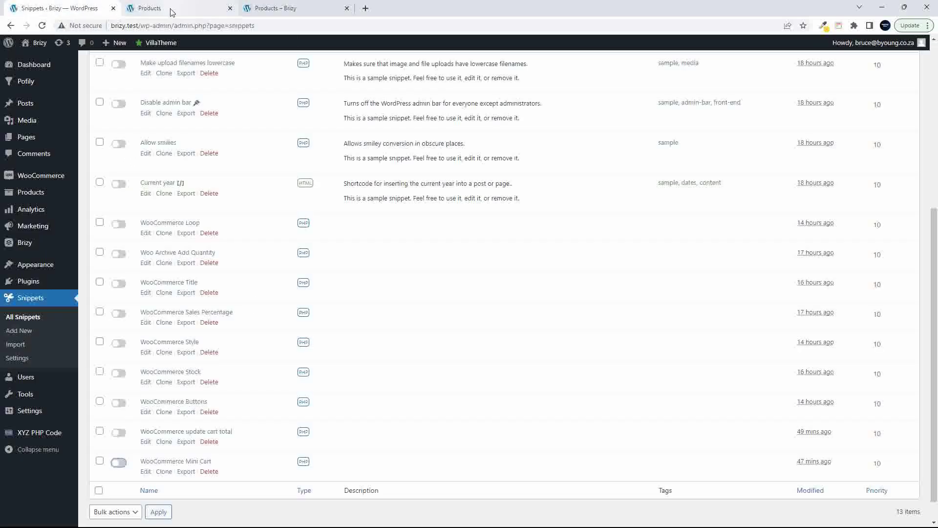